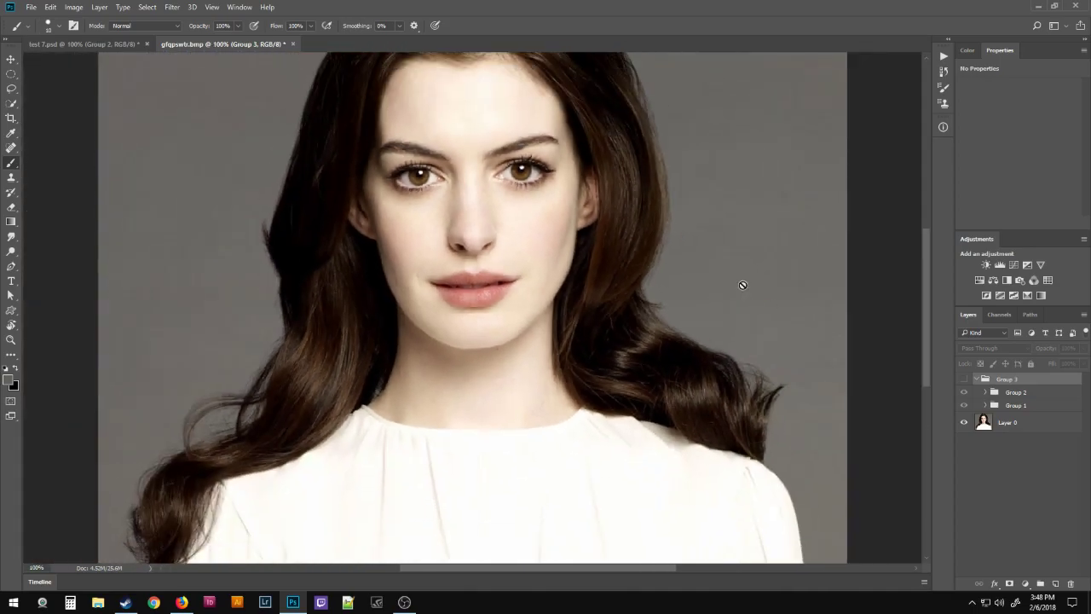
View the portrait at 100% and toggle Group 3's visibility to compare it with and without the effect, leaving Group 3 shown
{"action": "key", "text": "ctrl+1"}
{"action": "left_click_drag", "start_coordinate": [574, 325], "coordinate": [564, 363]}
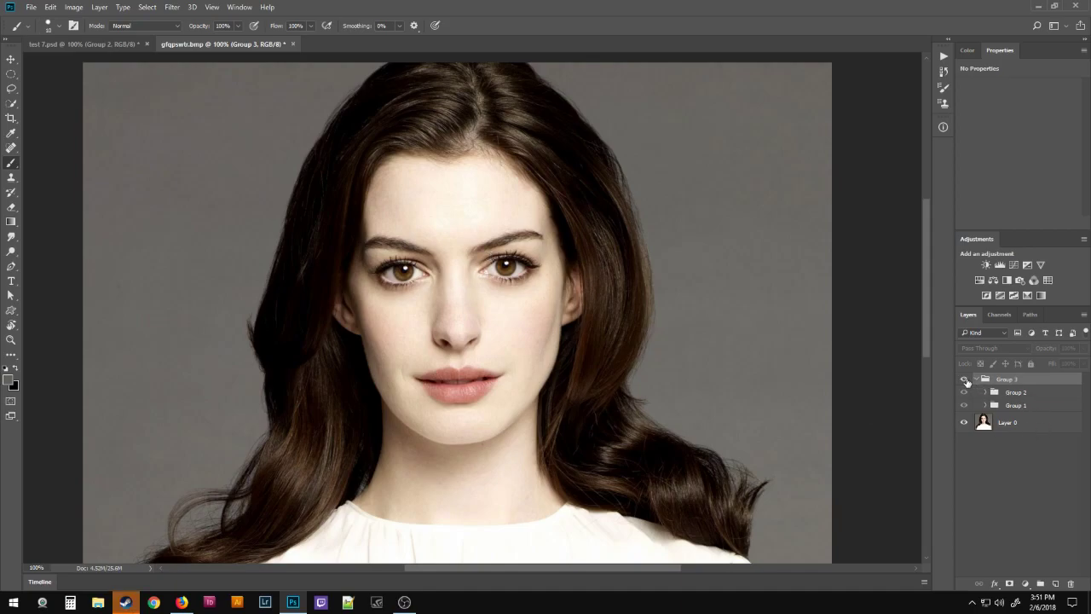
{"action": "left_click", "coordinate": [964, 379]}
{"action": "left_click", "coordinate": [964, 380]}
{"action": "left_click", "coordinate": [964, 379]}
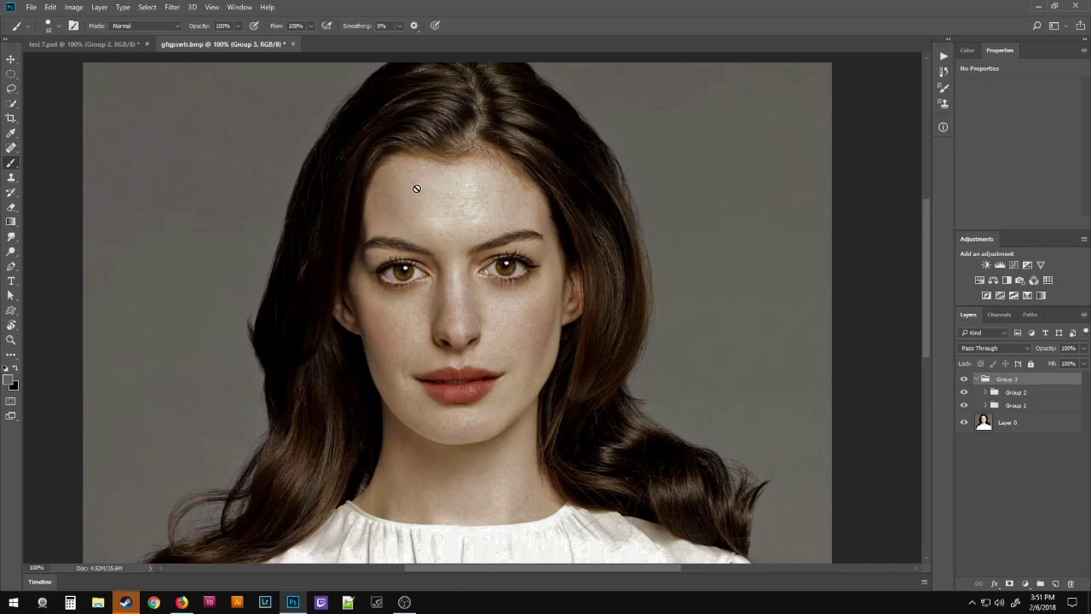
{"action": "left_click", "coordinate": [964, 379]}
{"action": "left_click", "coordinate": [964, 378]}
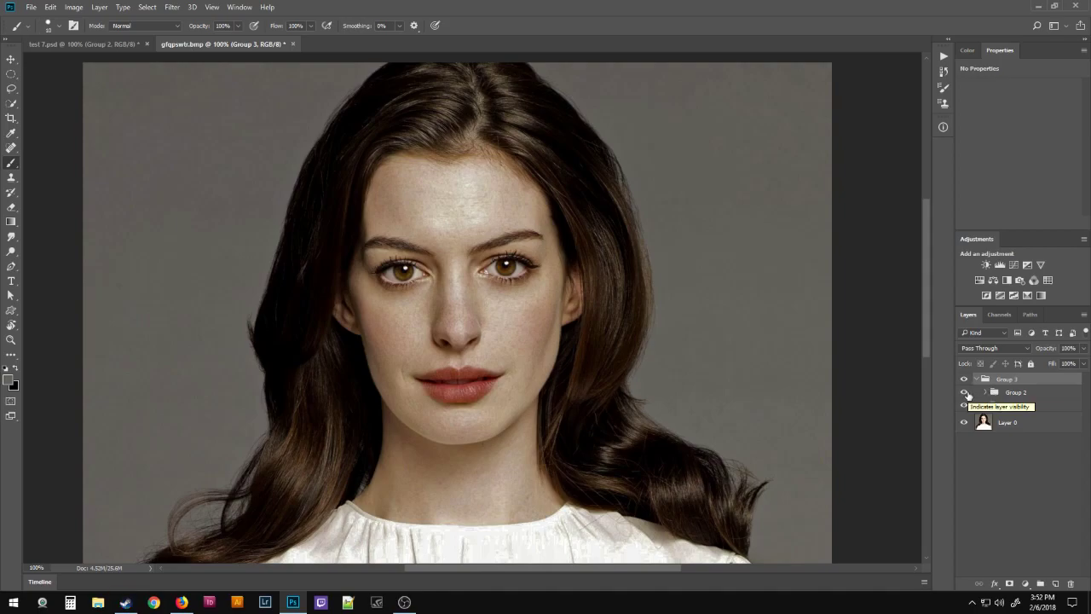
Toggle Group 2's visibility to compare its color effect on the portrait, leaving it hidden and selecting Group 1
{"action": "left_click", "coordinate": [965, 392]}
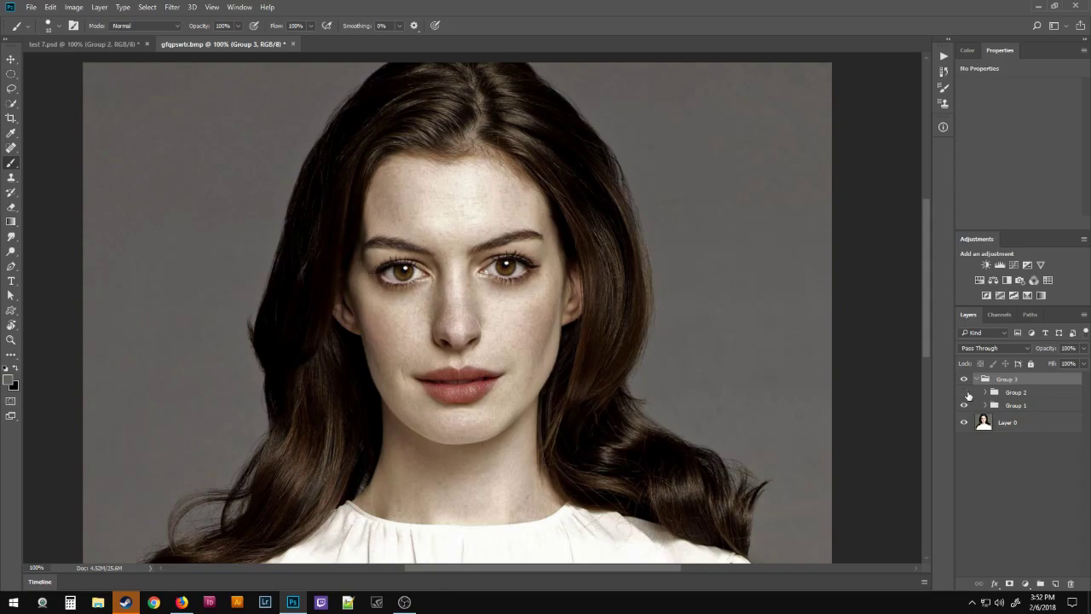
{"action": "left_click", "coordinate": [967, 393]}
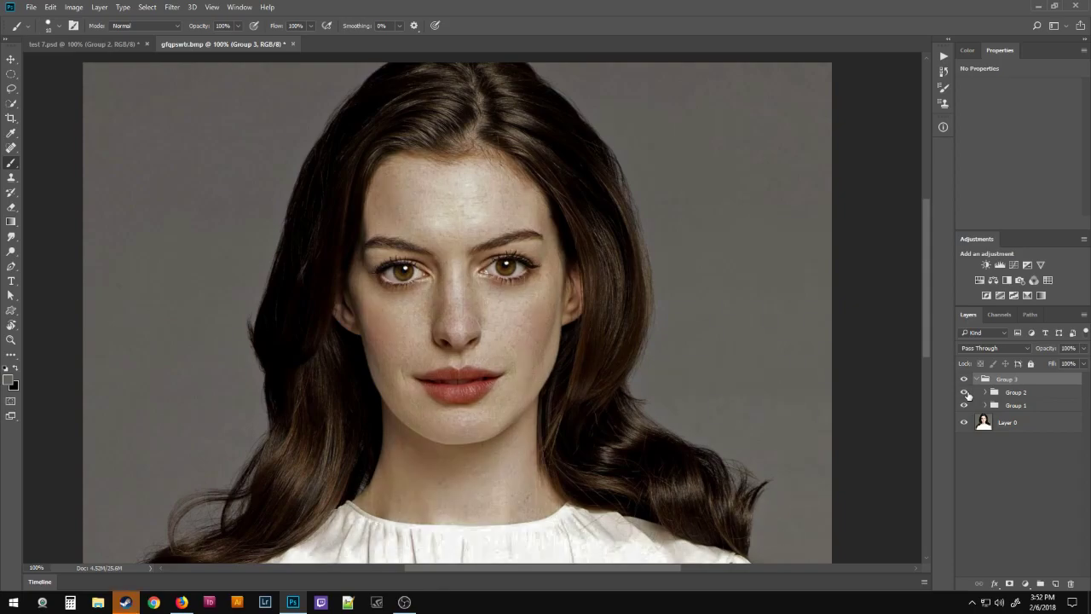
{"action": "left_click", "coordinate": [965, 392]}
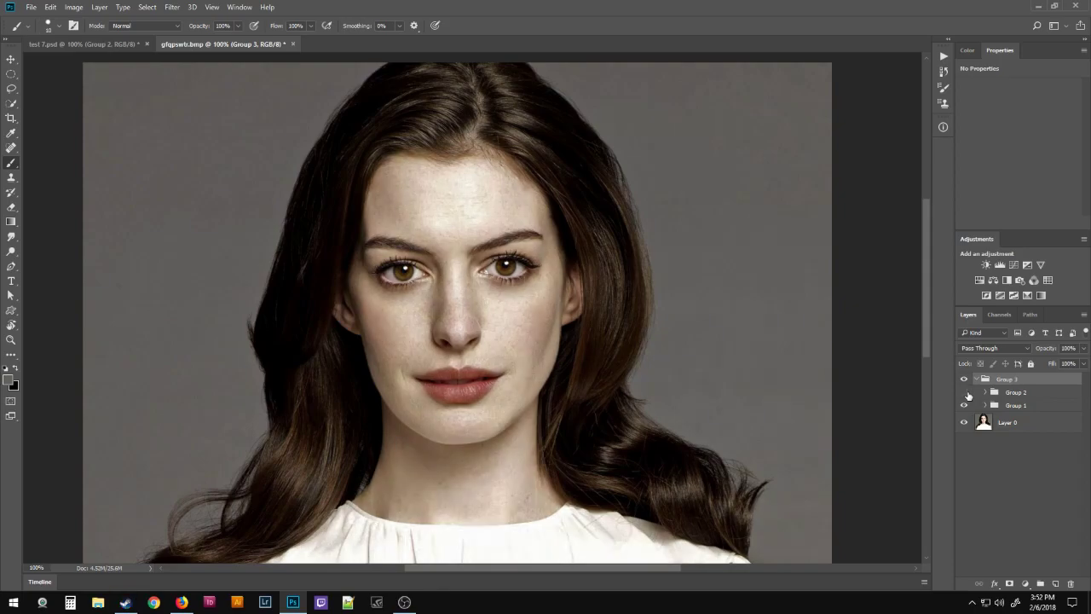
{"action": "left_click", "coordinate": [966, 393]}
{"action": "left_click", "coordinate": [965, 393]}
{"action": "left_click", "coordinate": [965, 393]}
{"action": "left_click", "coordinate": [965, 393]}
{"action": "left_click", "coordinate": [1026, 407]}
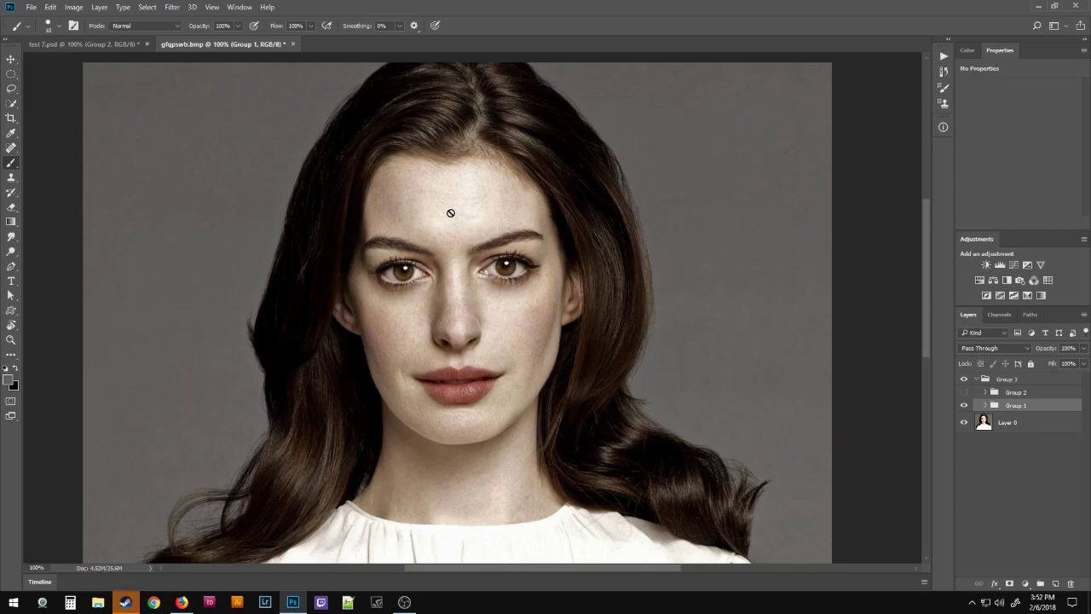
Show Group 2 again and compare the portrait with and without it over Group 1, leaving Group 2 shown
{"action": "left_click", "coordinate": [964, 392]}
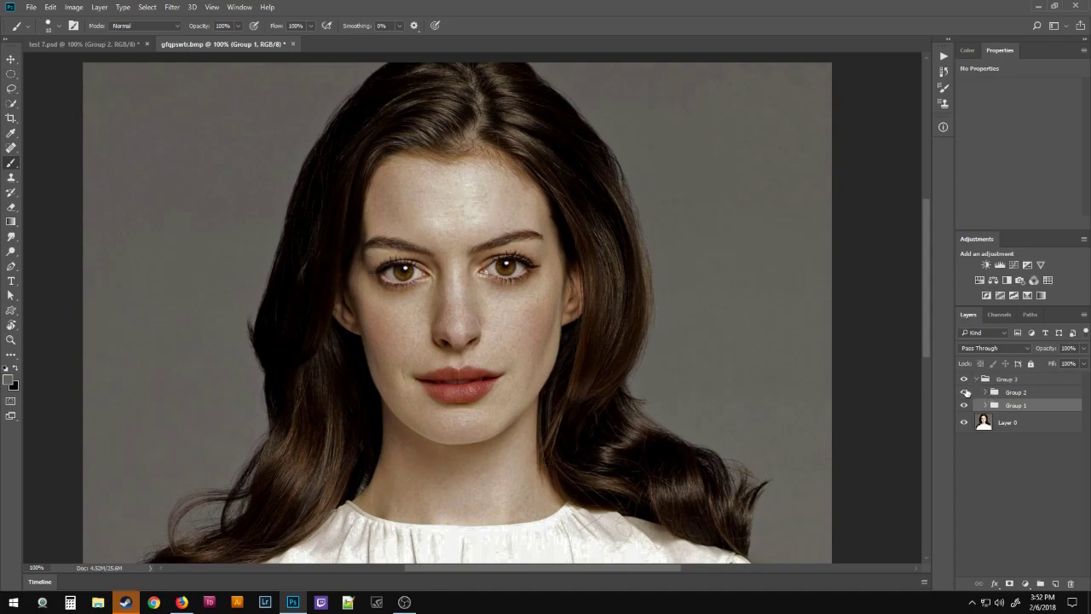
{"action": "left_click", "coordinate": [965, 391]}
{"action": "left_click", "coordinate": [965, 391]}
{"action": "left_click", "coordinate": [965, 391]}
{"action": "left_click", "coordinate": [965, 391]}
Expand Group 1, hide Group 2 and Layer 2, and select Layer 1 to check its blend mode
{"action": "left_click", "coordinate": [986, 405]}
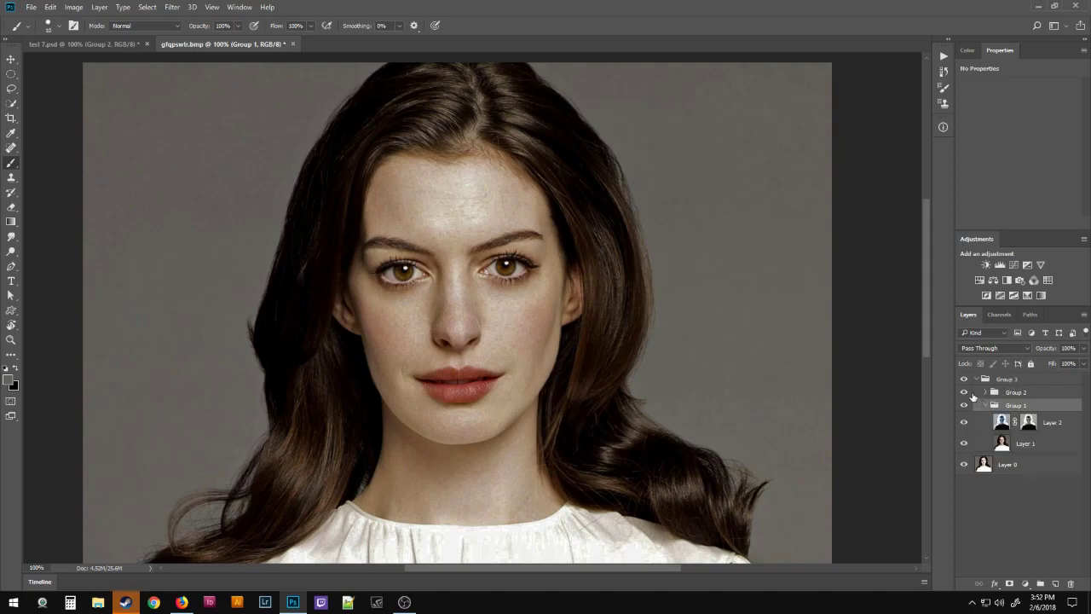
{"action": "left_click", "coordinate": [968, 393]}
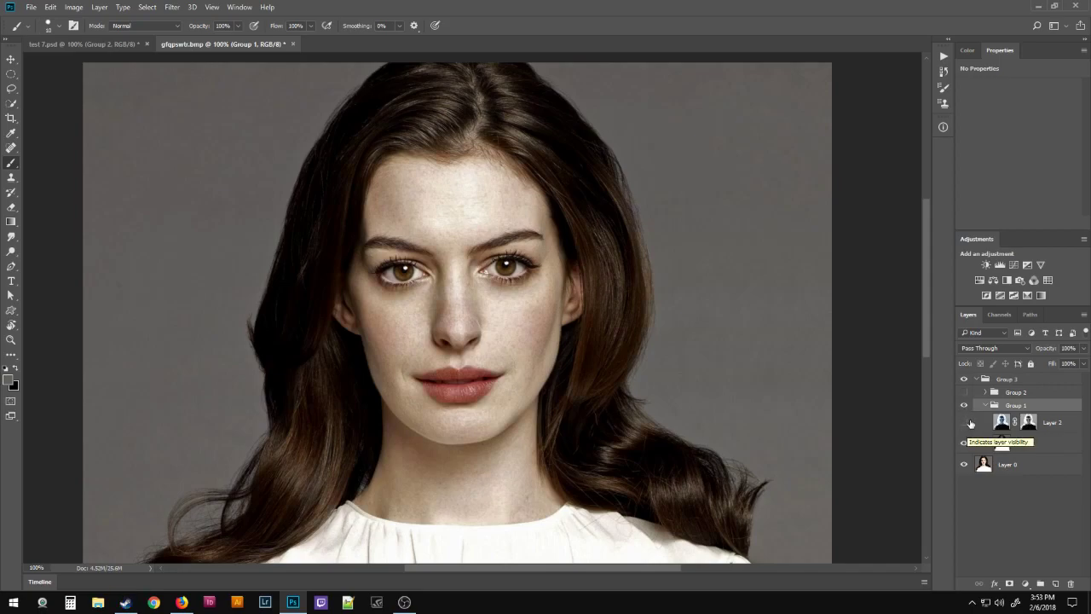
{"action": "left_click", "coordinate": [1006, 466]}
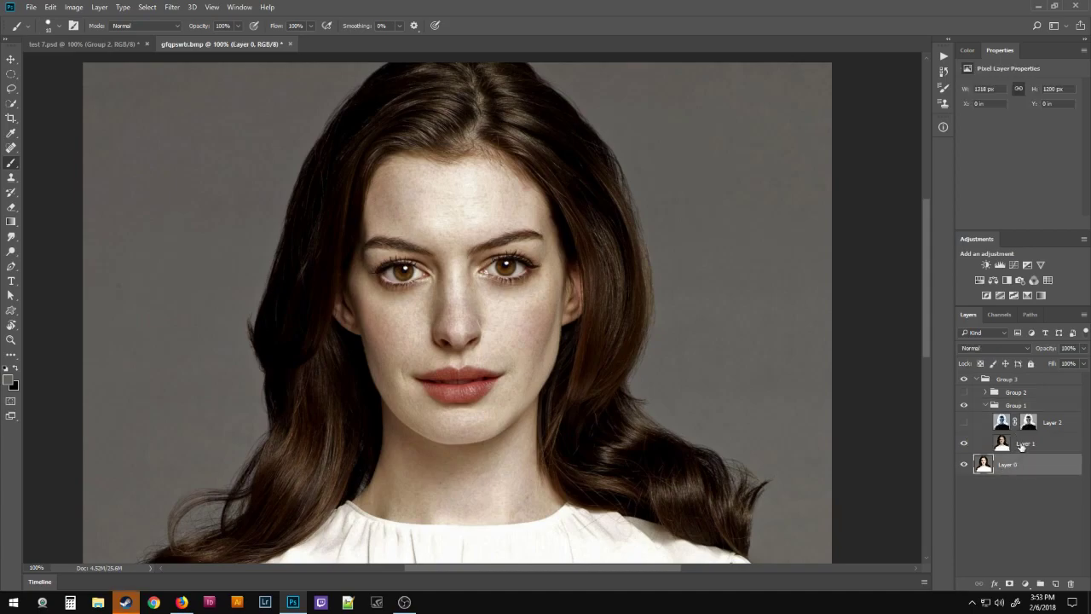
{"action": "left_click", "coordinate": [1022, 446]}
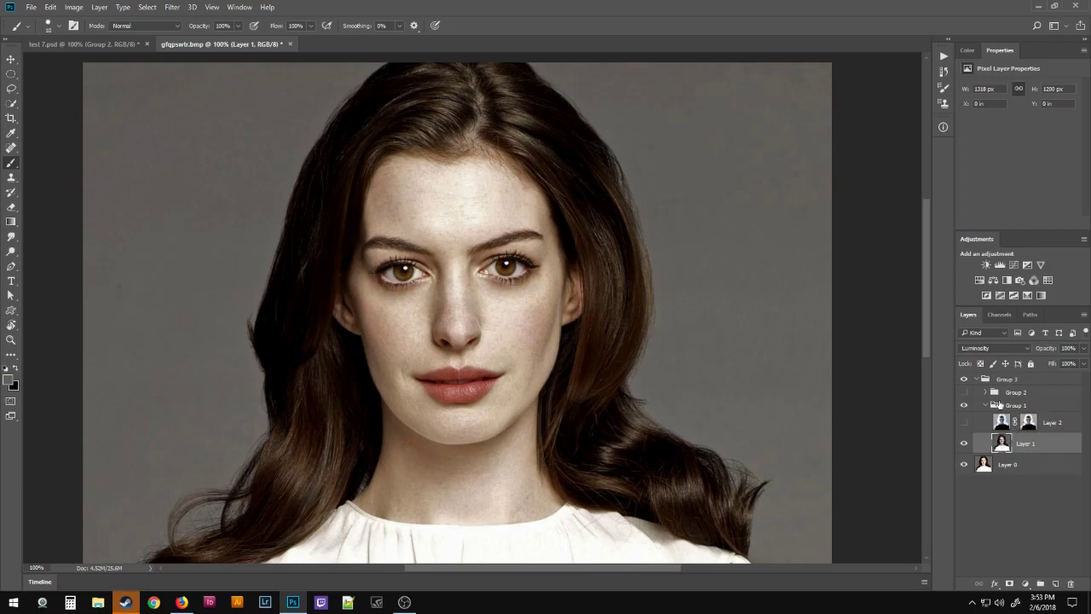
{"action": "left_click", "coordinate": [993, 349]}
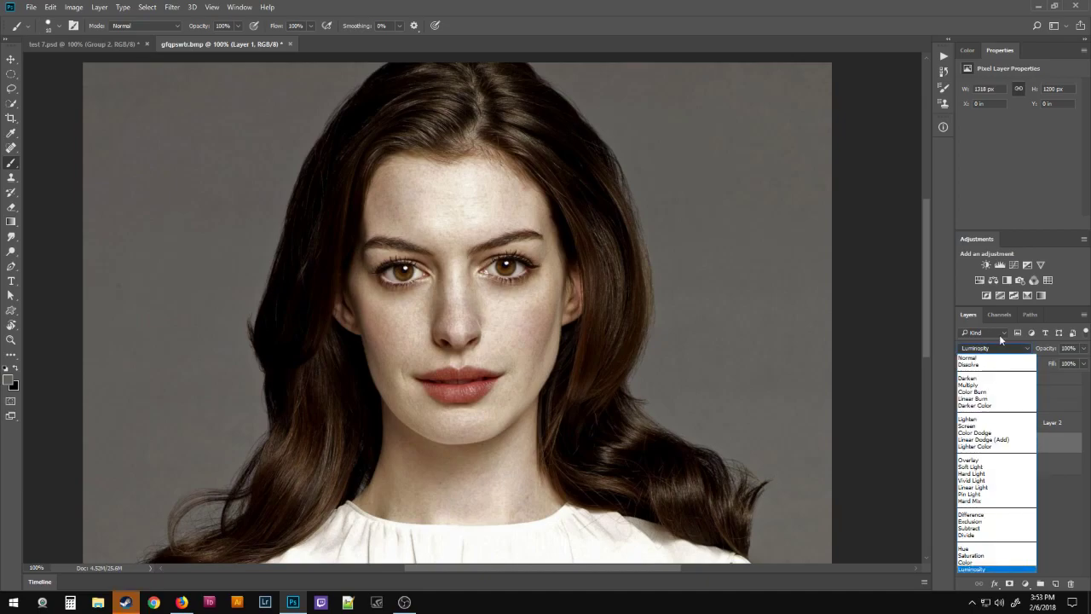
{"action": "left_click", "coordinate": [1059, 447]}
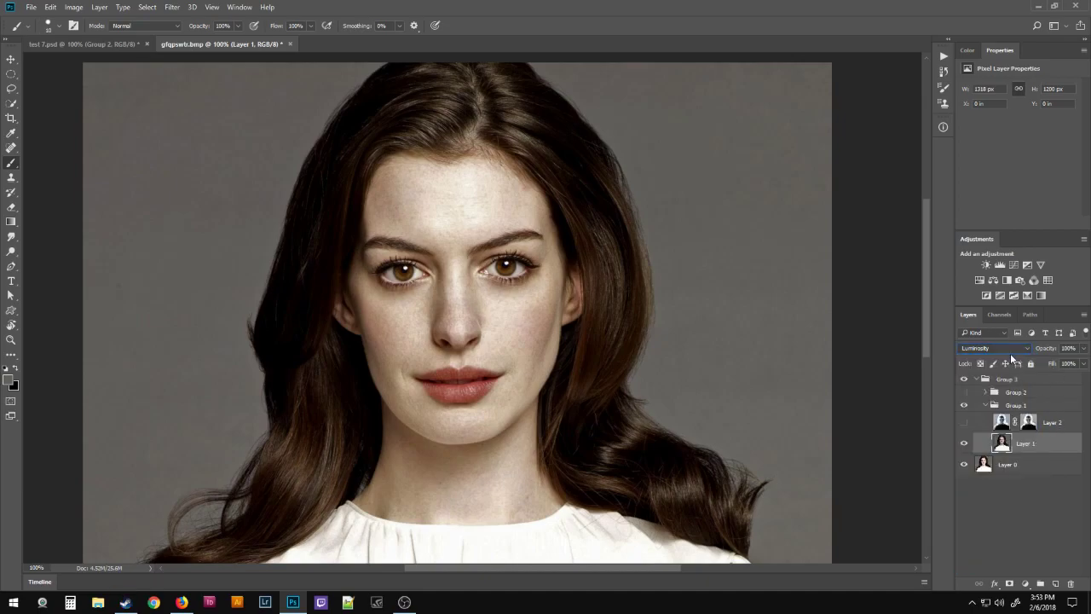
Examine Layer 1's Blue channel in grayscale and compare it with the Green channel
{"action": "left_click", "coordinate": [1001, 316]}
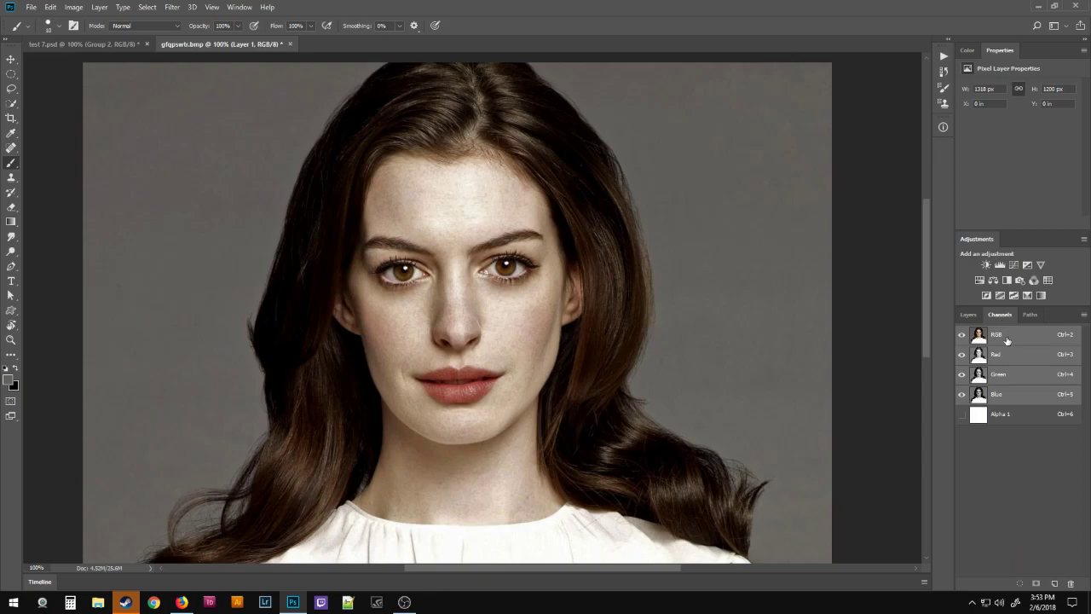
{"action": "left_click", "coordinate": [1001, 394]}
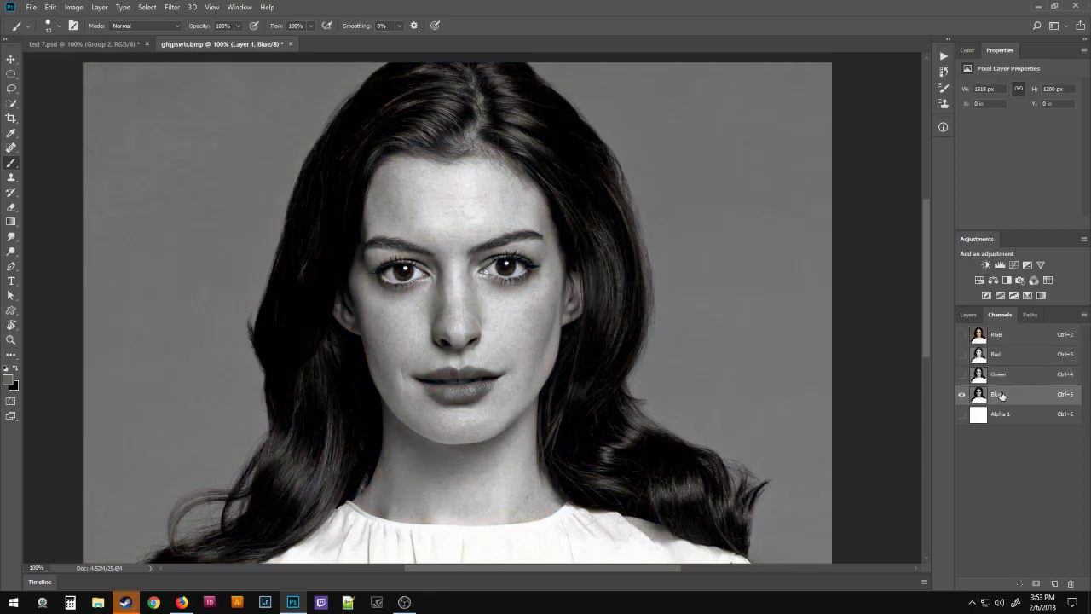
{"action": "left_click", "coordinate": [987, 381]}
{"action": "left_click", "coordinate": [980, 394]}
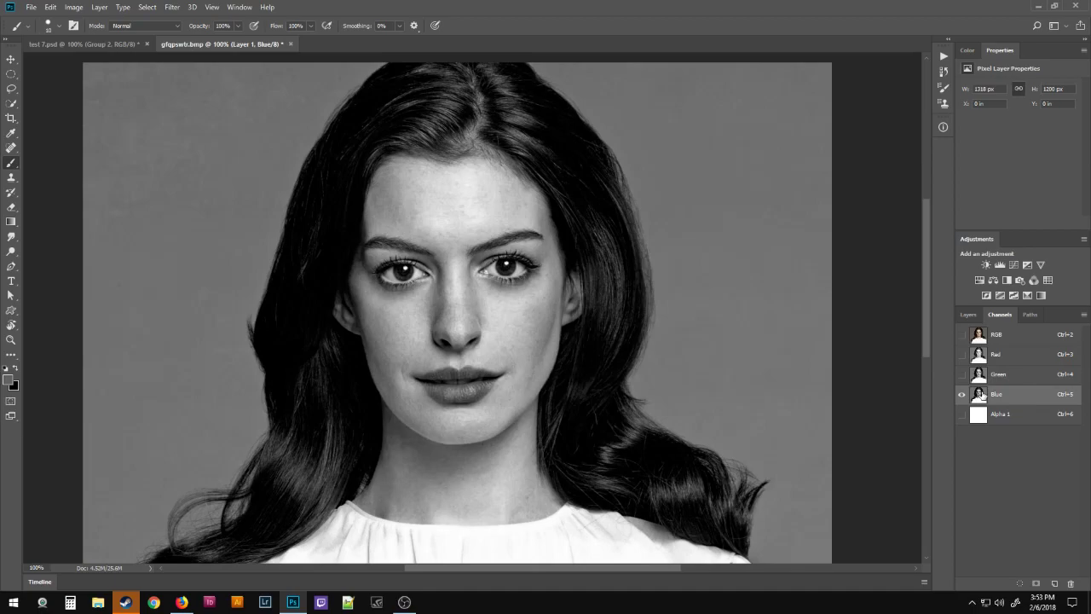
{"action": "left_click", "coordinate": [73, 8]}
{"action": "mouse_move", "coordinate": [127, 37]}
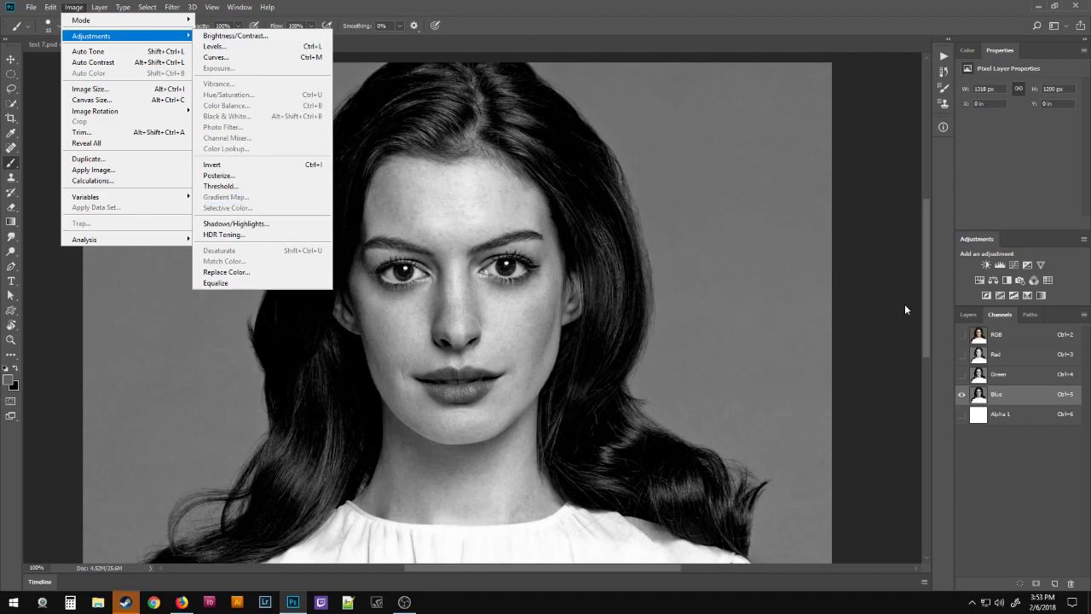
{"action": "left_click", "coordinate": [993, 394]}
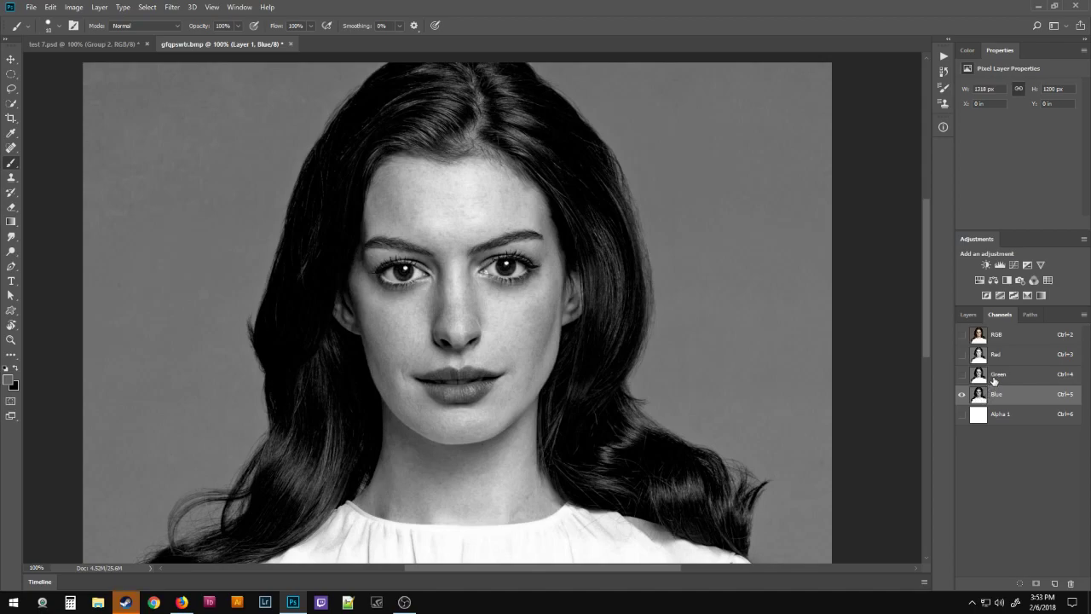
Compare the Green, Red and Blue channels of Layer 1 and restore the RGB composite view
{"action": "left_click", "coordinate": [999, 373]}
{"action": "left_click", "coordinate": [998, 358]}
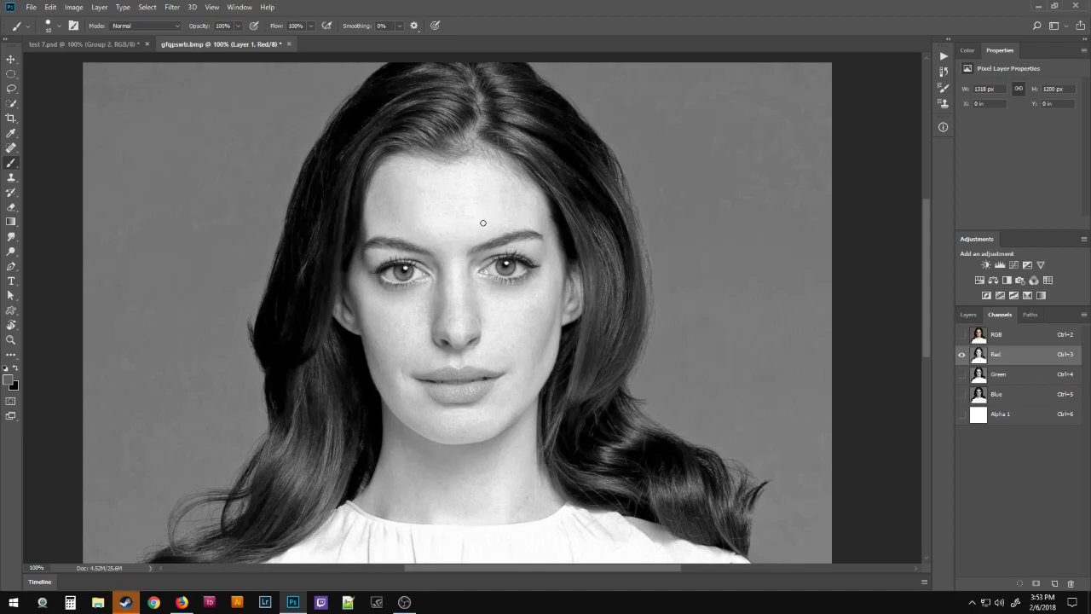
{"action": "left_click", "coordinate": [1000, 375]}
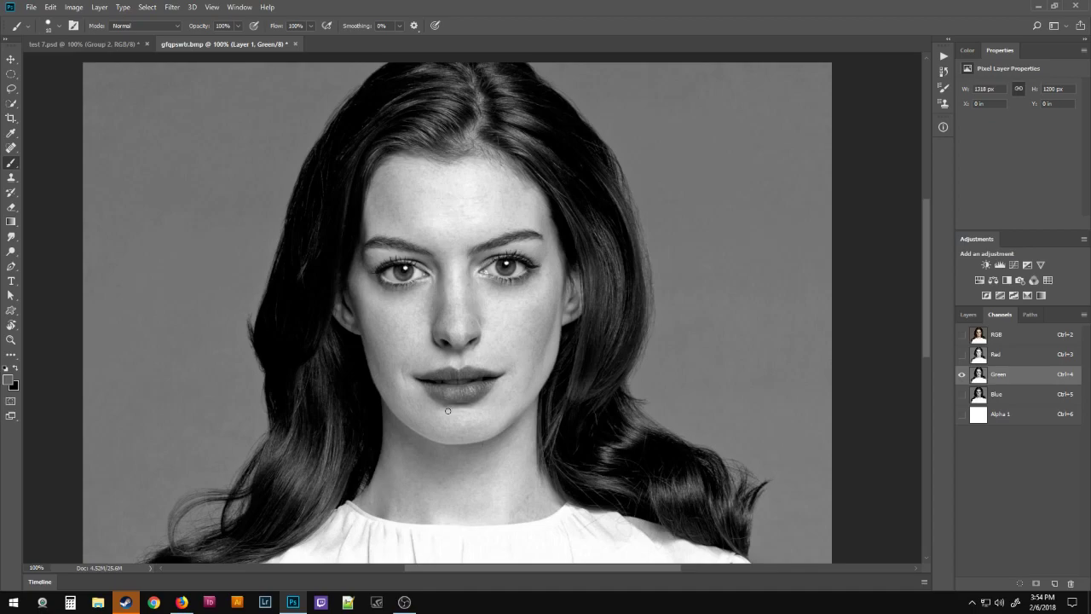
{"action": "left_click", "coordinate": [1001, 397]}
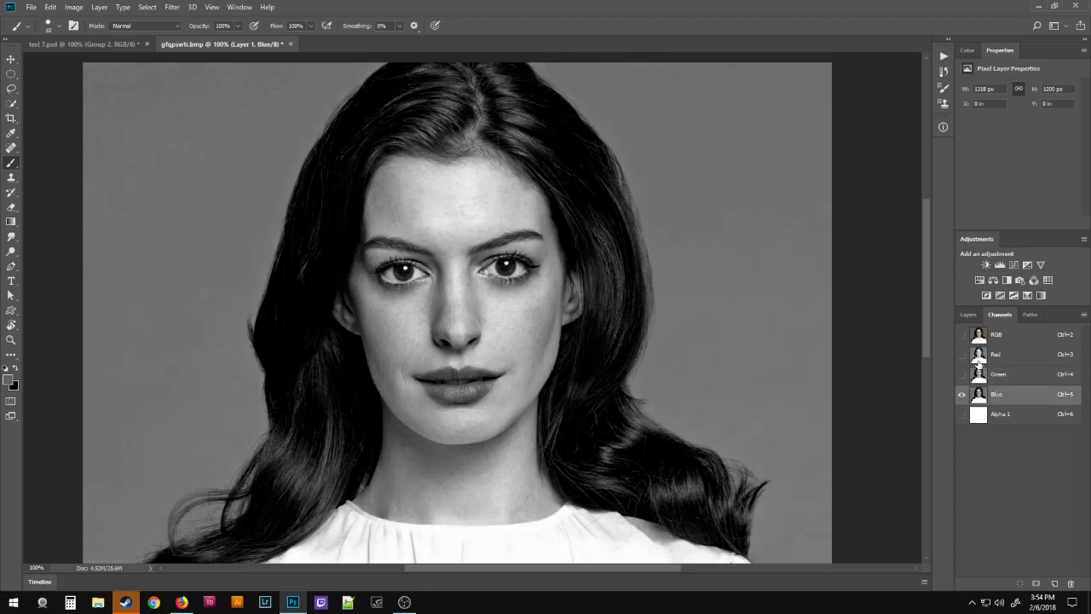
{"action": "left_click", "coordinate": [968, 315]}
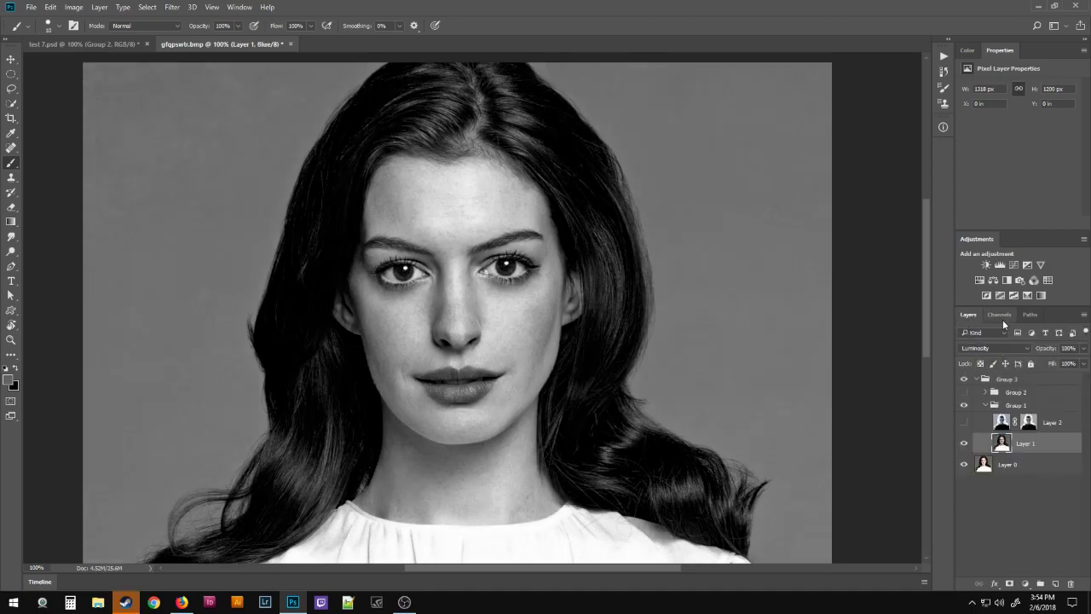
{"action": "left_click", "coordinate": [999, 314]}
{"action": "left_click", "coordinate": [997, 333]}
{"action": "left_click", "coordinate": [968, 314]}
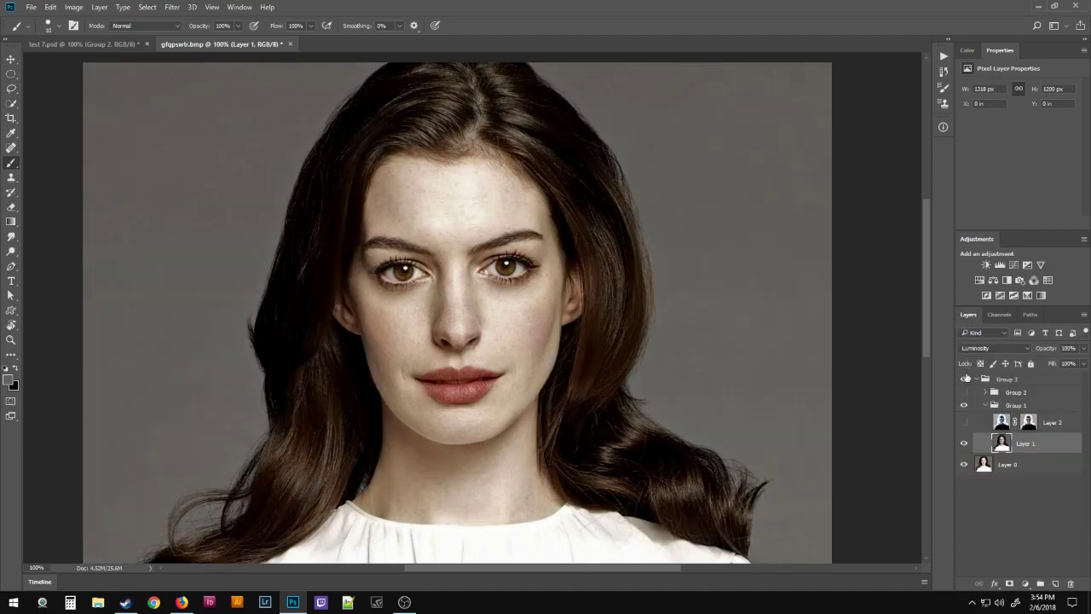
Hide Group 3, examine the Blue, Green and Red channels of Layer 0, and restore the RGB composite view
{"action": "left_click", "coordinate": [966, 380]}
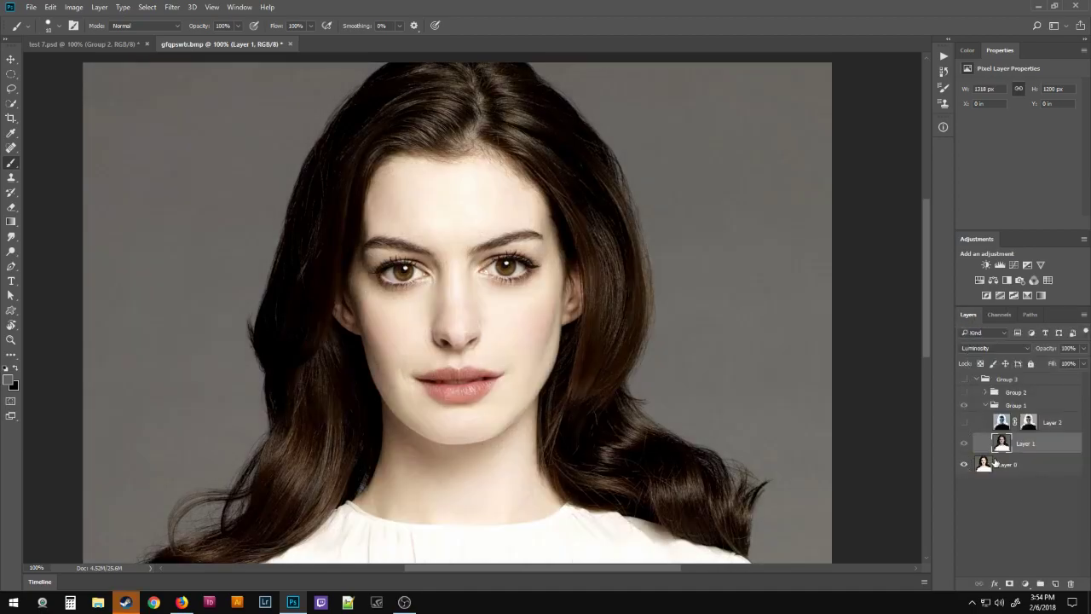
{"action": "left_click", "coordinate": [996, 463]}
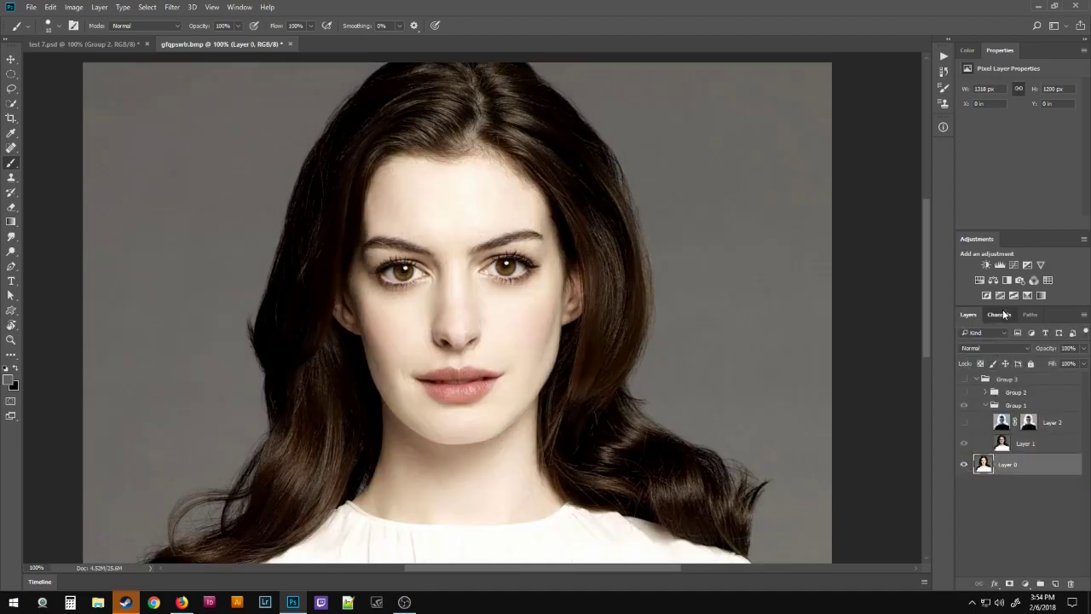
{"action": "left_click", "coordinate": [1000, 314]}
{"action": "left_click", "coordinate": [995, 396]}
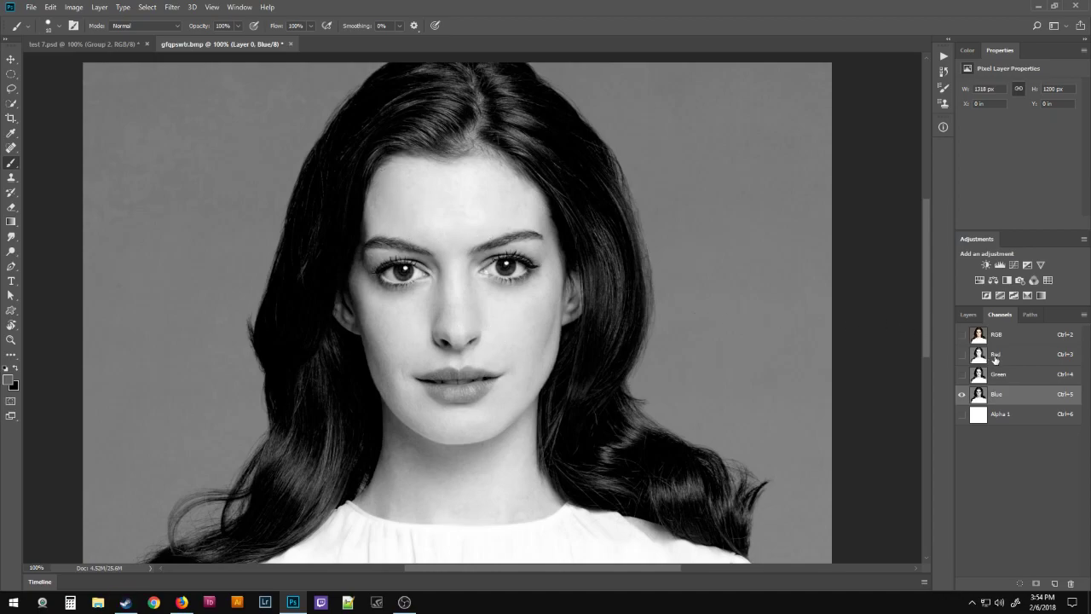
{"action": "left_click", "coordinate": [1016, 381]}
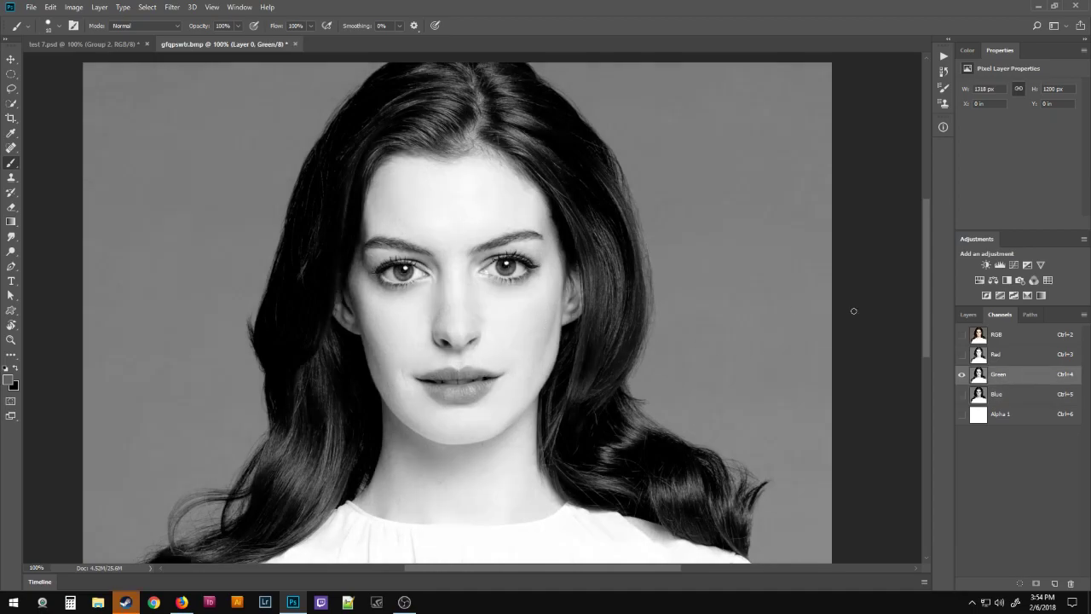
{"action": "left_click", "coordinate": [1020, 356]}
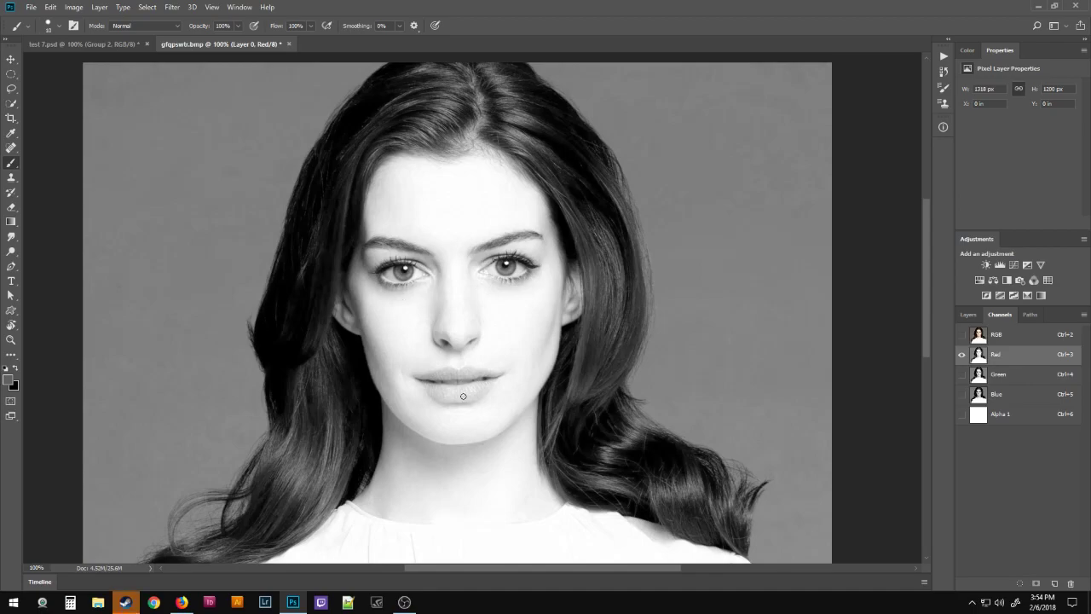
{"action": "left_click", "coordinate": [1000, 338]}
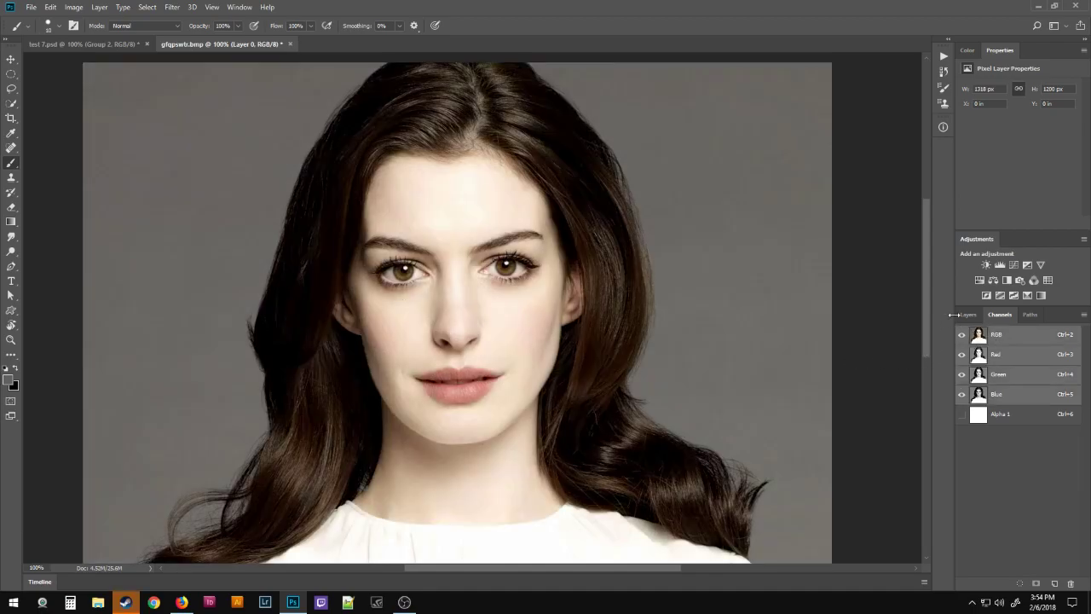
{"action": "left_click", "coordinate": [968, 316]}
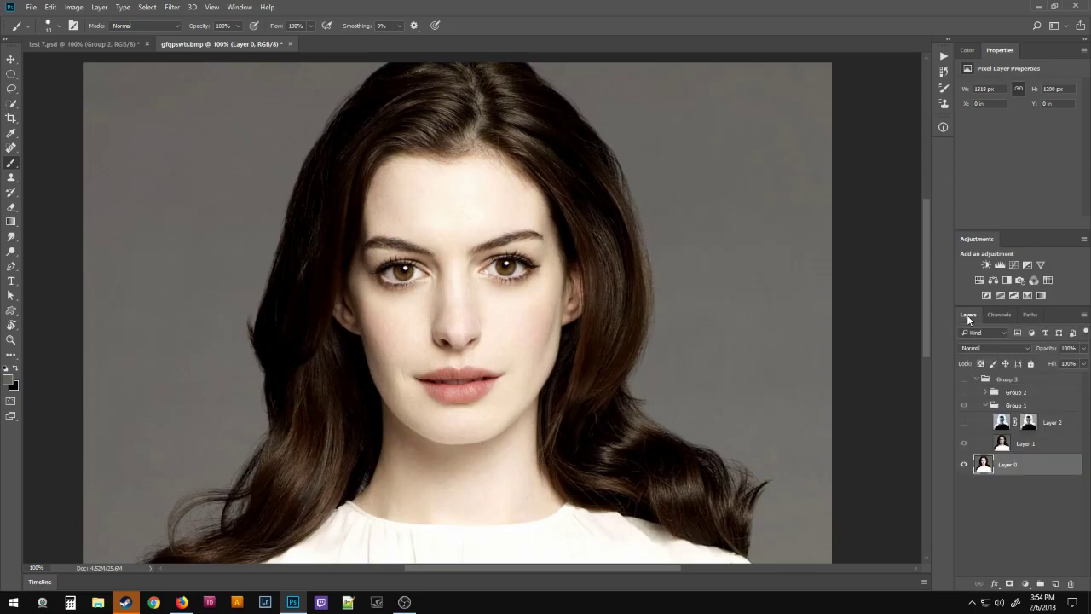
Select Layer 1, show Group 3 again, and examine the Blue, Green and Red channels for skin detail
{"action": "left_click", "coordinate": [1018, 443]}
{"action": "left_click", "coordinate": [964, 378]}
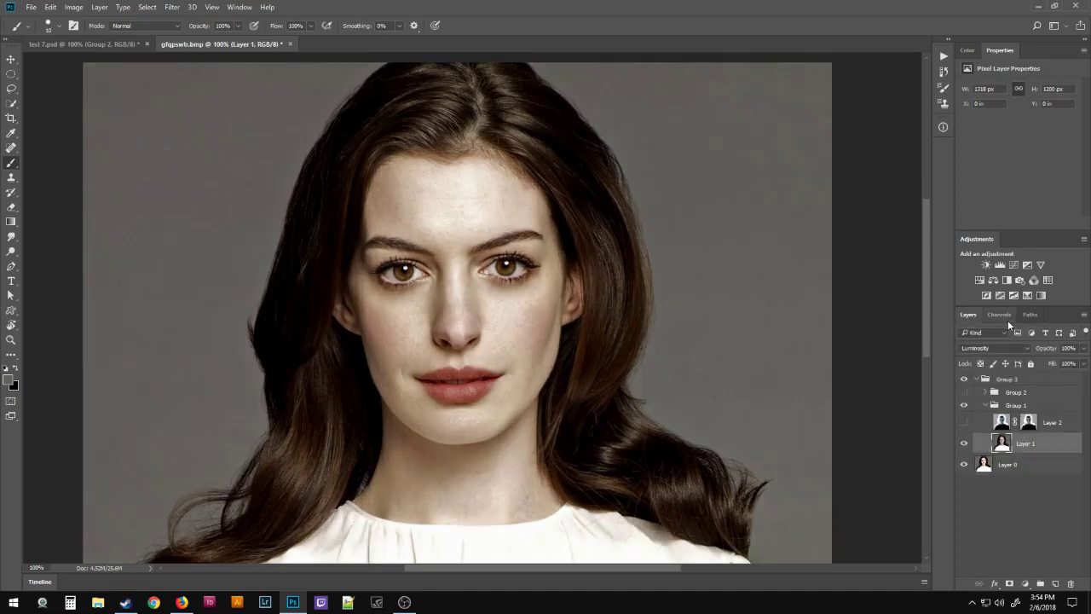
{"action": "left_click", "coordinate": [1006, 319]}
{"action": "left_click", "coordinate": [998, 394]}
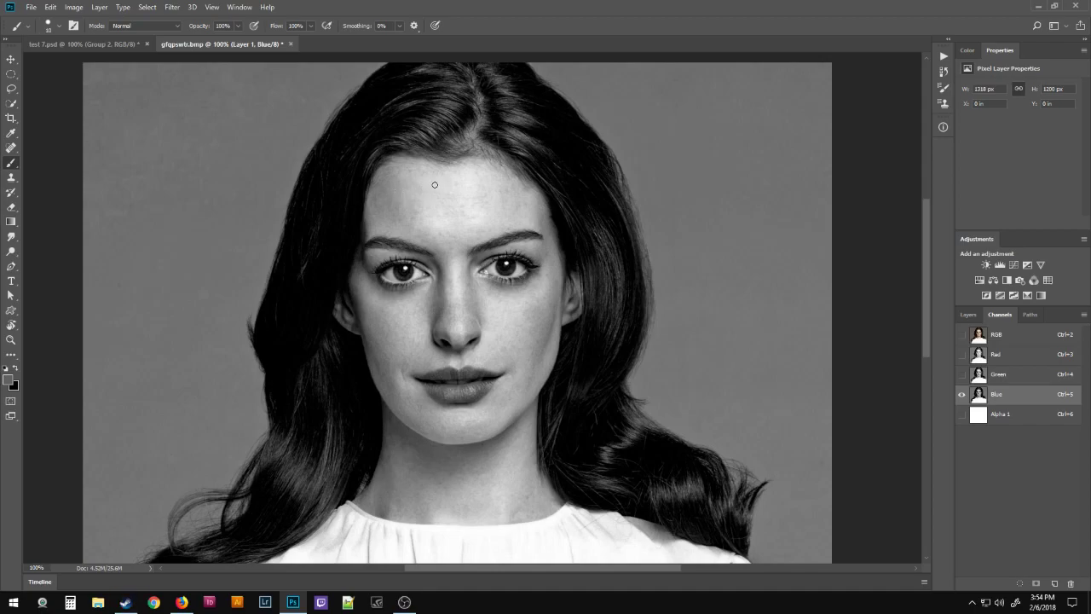
{"action": "left_click", "coordinate": [993, 374]}
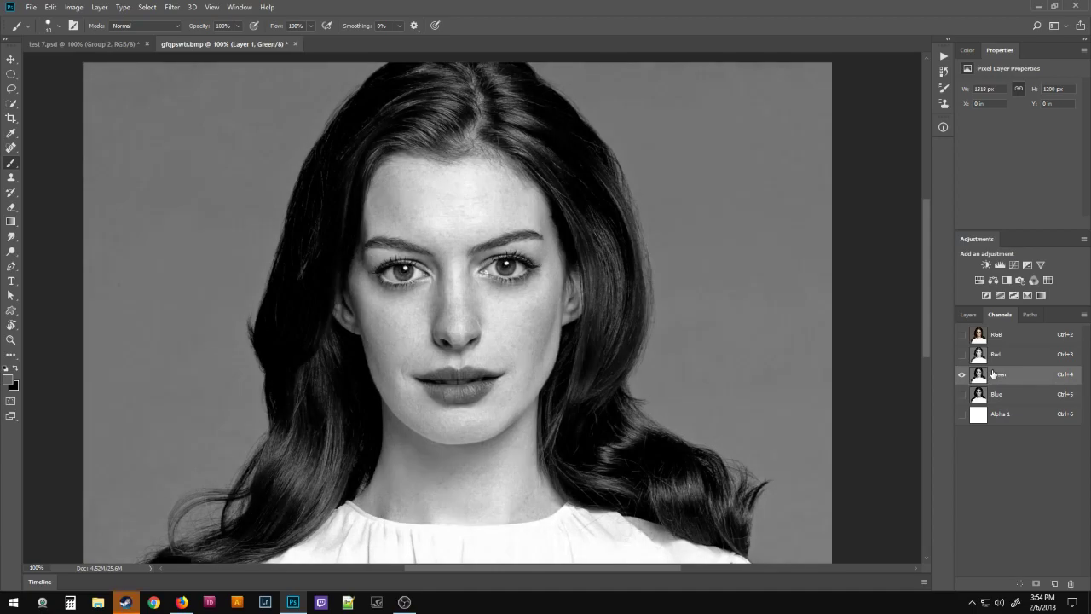
{"action": "left_click", "coordinate": [1000, 360]}
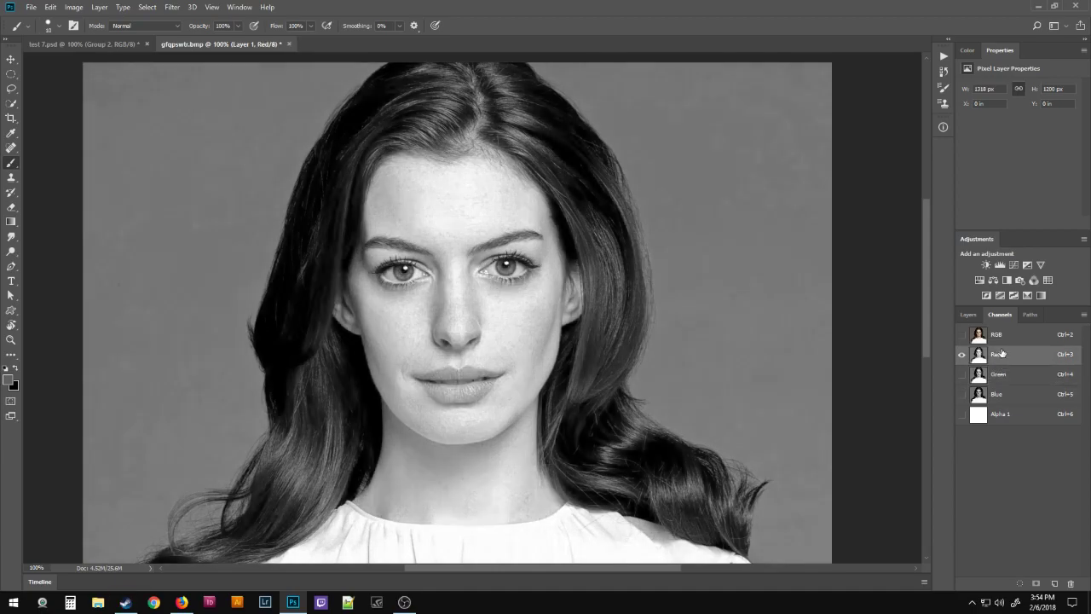
Examine the Blue, Green and Red channels of Layer 1 once more, restore the RGB composite view, and return to the layer list
{"action": "left_click", "coordinate": [1005, 391]}
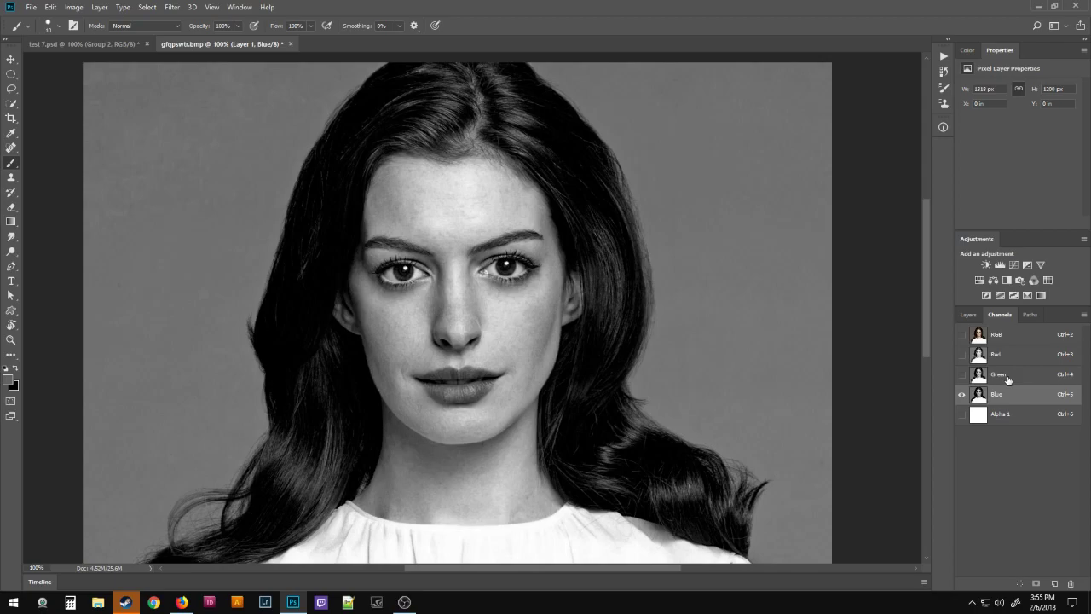
{"action": "left_click", "coordinate": [1007, 376]}
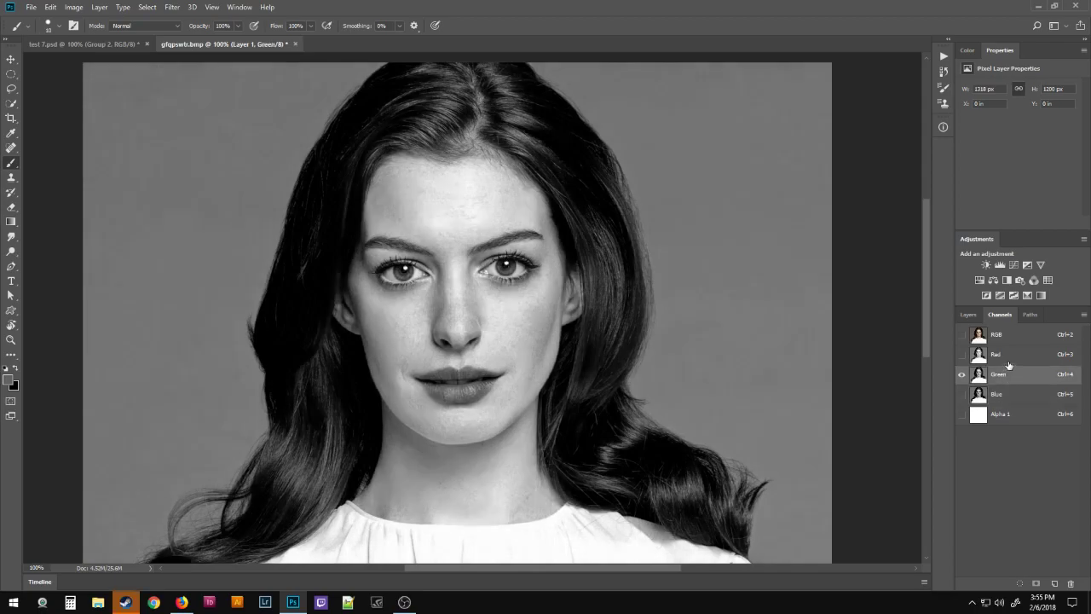
{"action": "left_click", "coordinate": [1005, 357]}
{"action": "left_click", "coordinate": [1004, 338]}
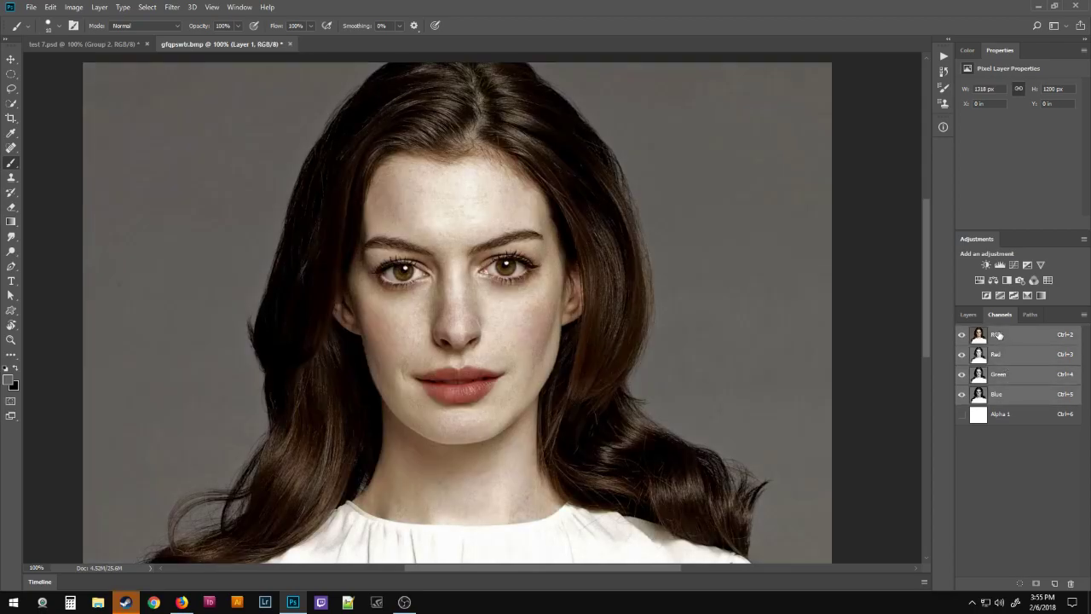
{"action": "left_click", "coordinate": [969, 315]}
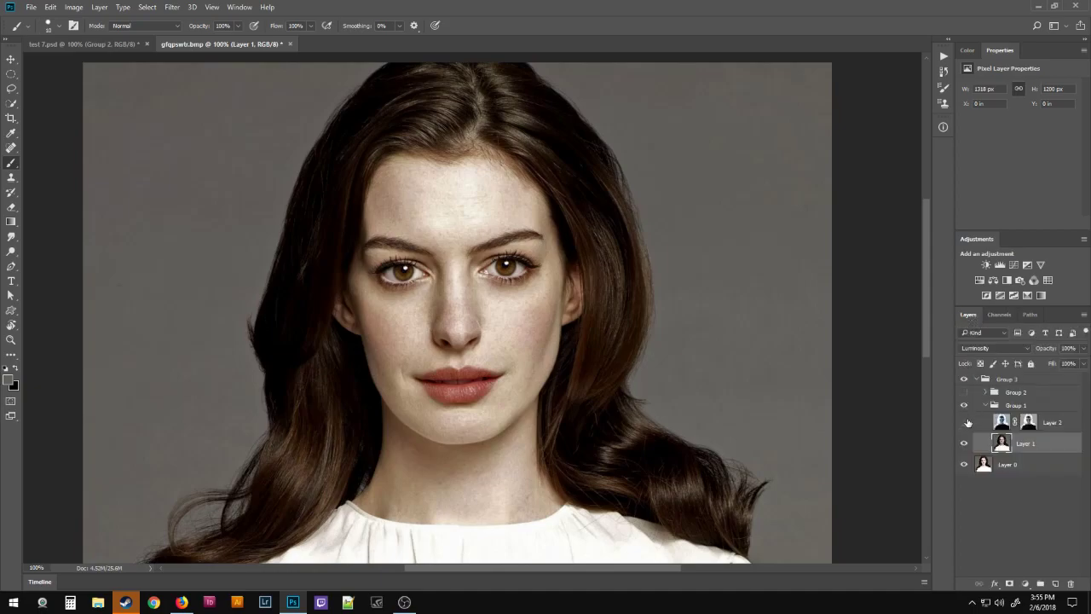
Preview Layer 1 in Normal blend mode and set it back to Luminosity
{"action": "left_click", "coordinate": [994, 348]}
{"action": "left_click", "coordinate": [981, 358]}
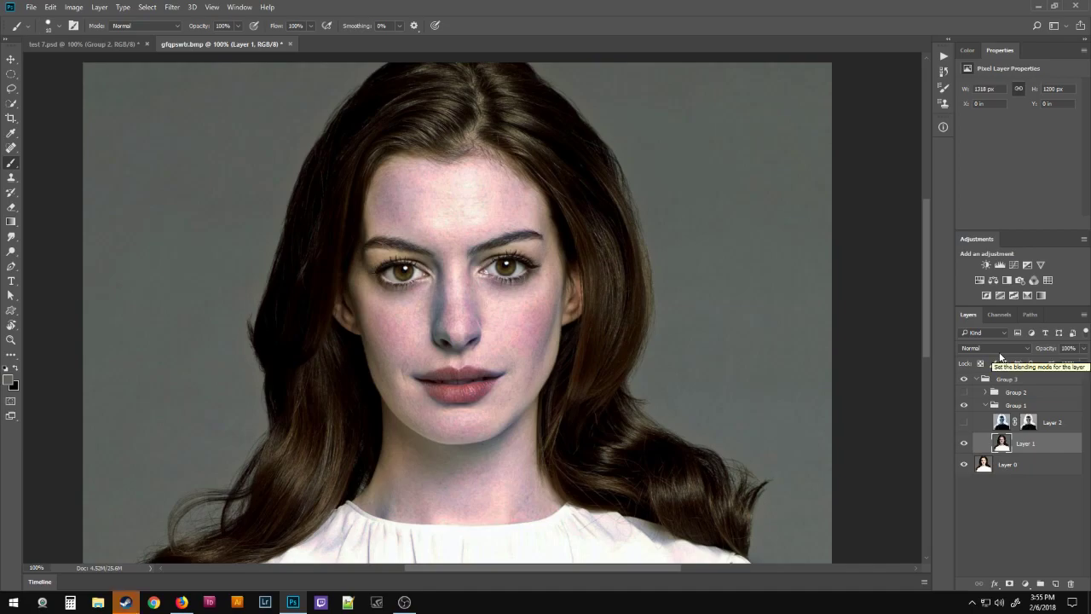
{"action": "left_click", "coordinate": [1003, 349]}
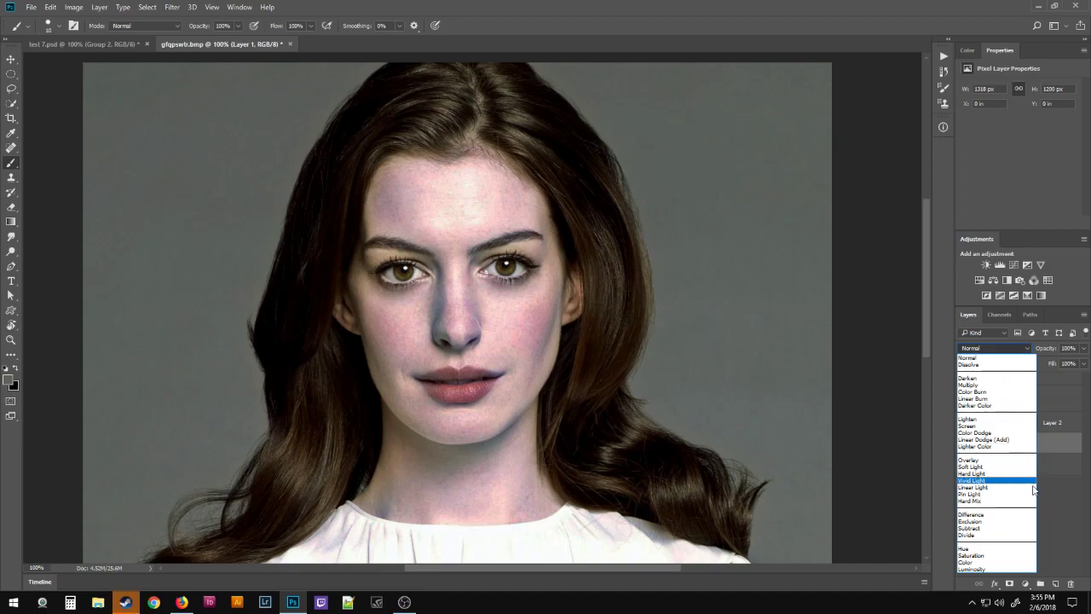
{"action": "left_click", "coordinate": [991, 570]}
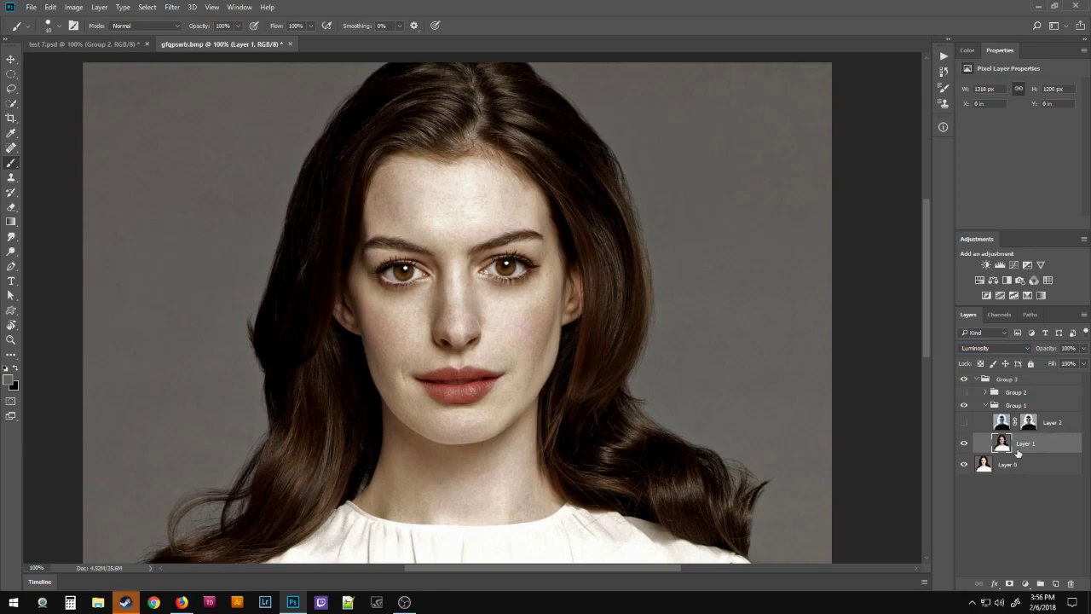
Stamp the visible layers into a new layer directly above Layer 1 and invert its colors
{"action": "left_click", "coordinate": [965, 444]}
{"action": "key", "text": "ctrl+alt+shift+e"}
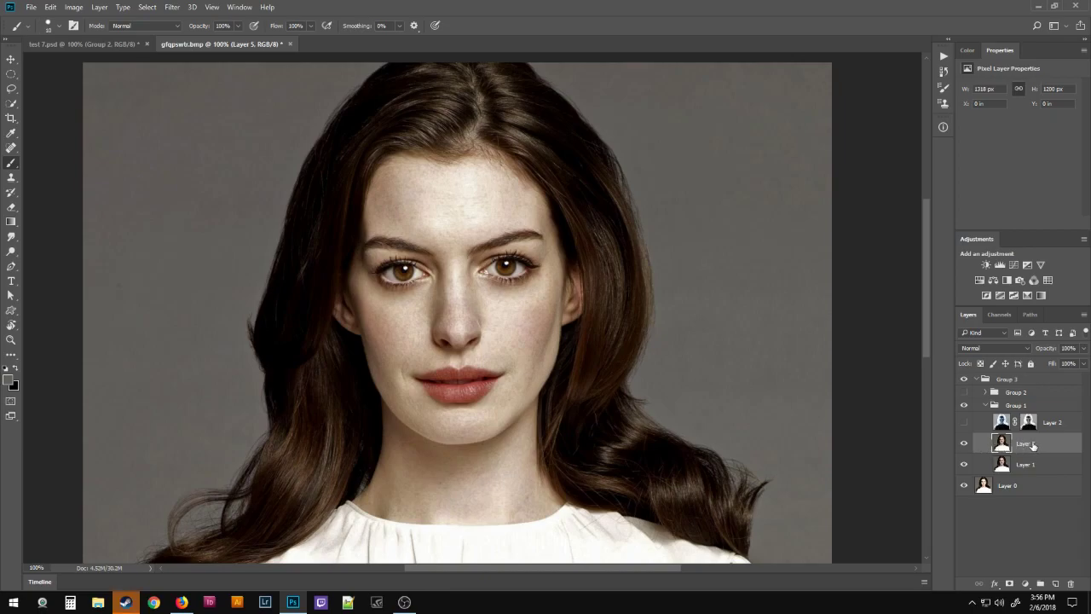
{"action": "left_click", "coordinate": [964, 447]}
{"action": "key", "text": "ctrl+i"}
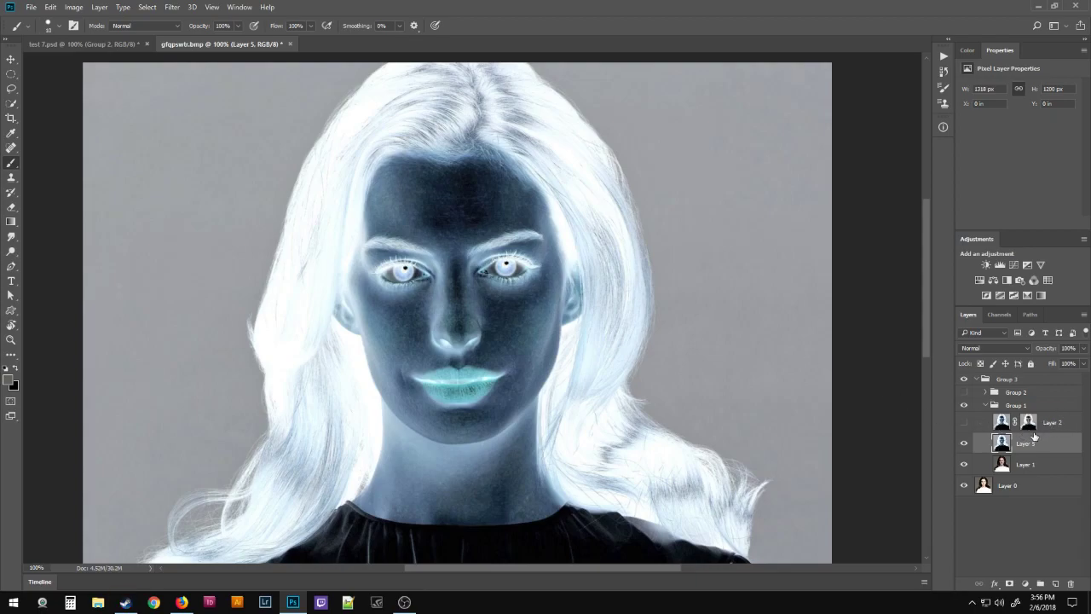
Add a layer mask to the inverted Layer 5, paste the copied image into the mask, and clear the selection
{"action": "left_click", "coordinate": [1010, 584]}
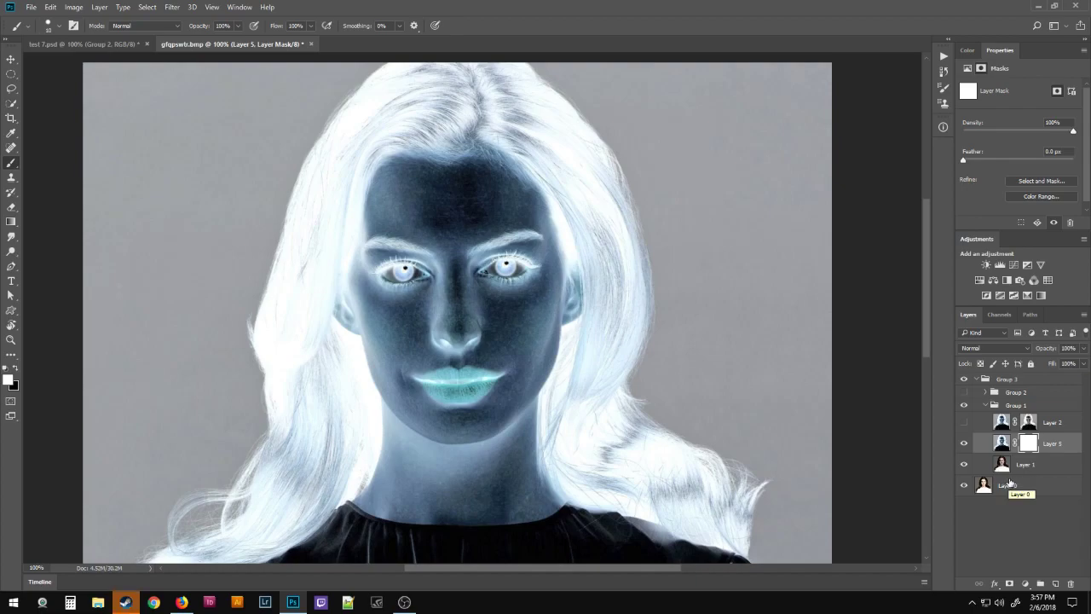
{"action": "left_click", "coordinate": [1028, 449], "text": "alt"}
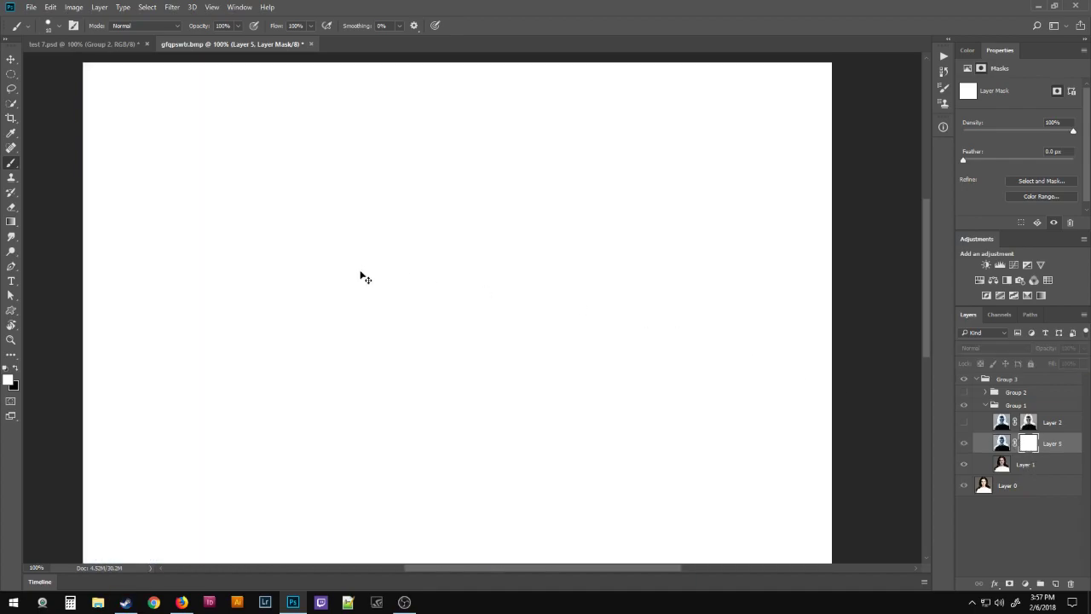
{"action": "key", "text": "ctrl+v"}
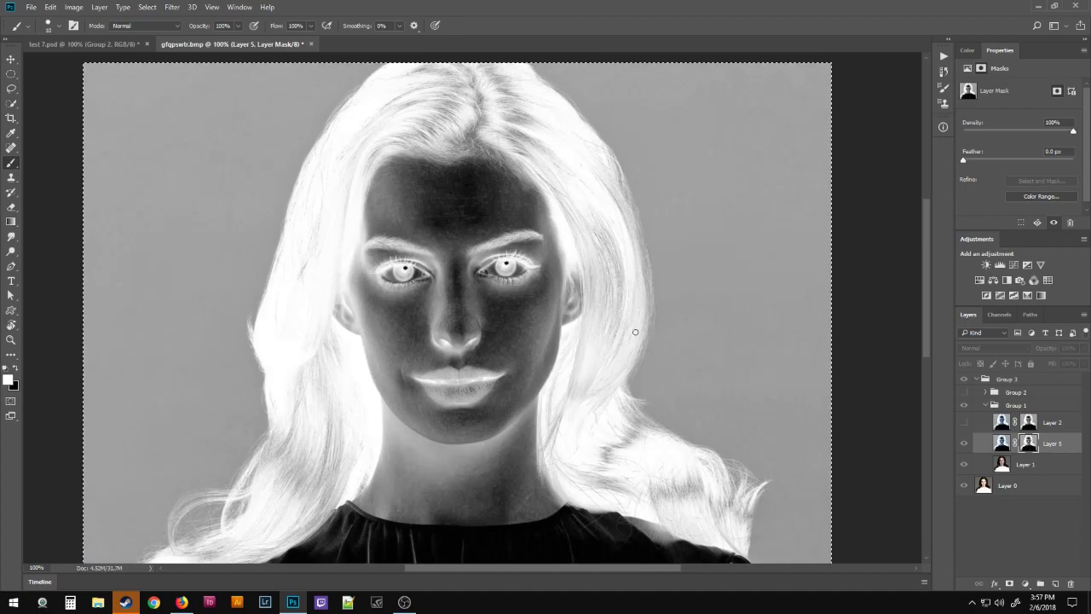
{"action": "left_click", "coordinate": [1028, 442], "text": "alt"}
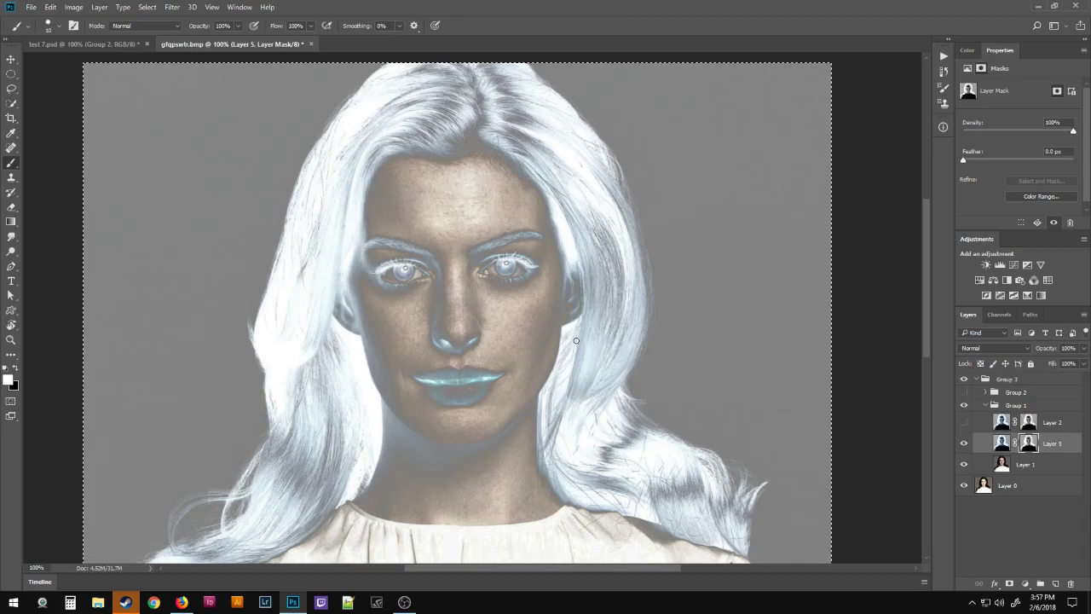
{"action": "left_click", "coordinate": [966, 422]}
{"action": "key", "text": "ctrl+d"}
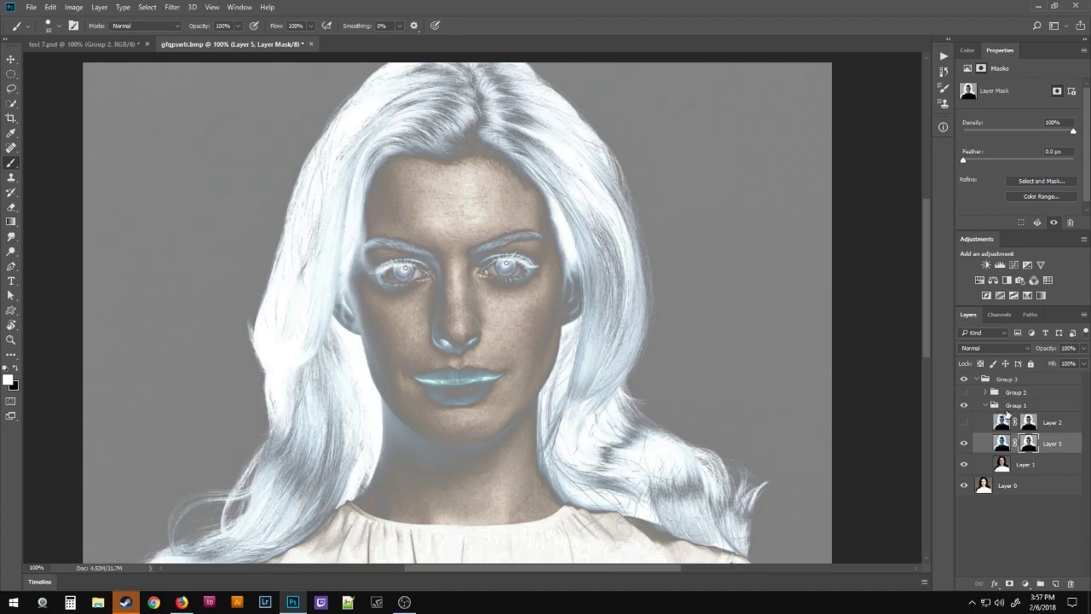
Set Layer 5's blend mode to Color and its opacity to 20%
{"action": "left_click", "coordinate": [997, 349]}
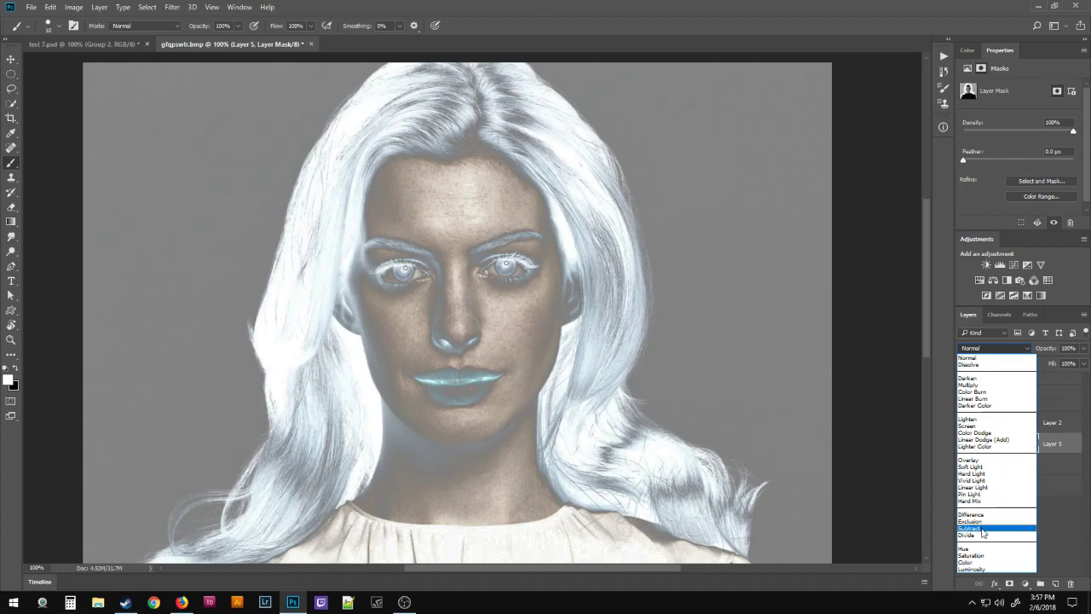
{"action": "left_click", "coordinate": [970, 563]}
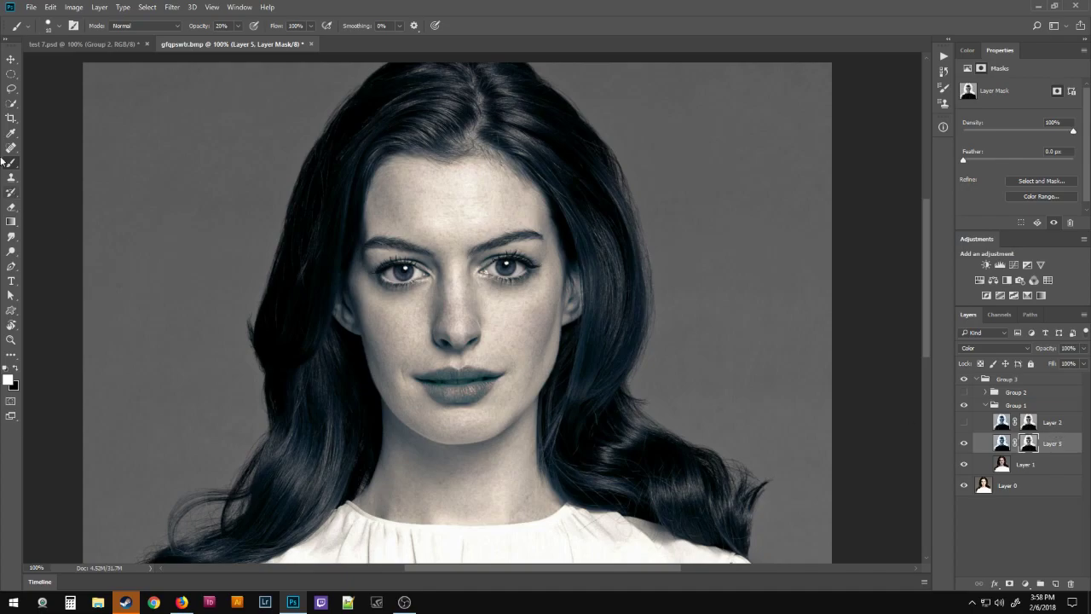
{"action": "left_click", "coordinate": [13, 59]}
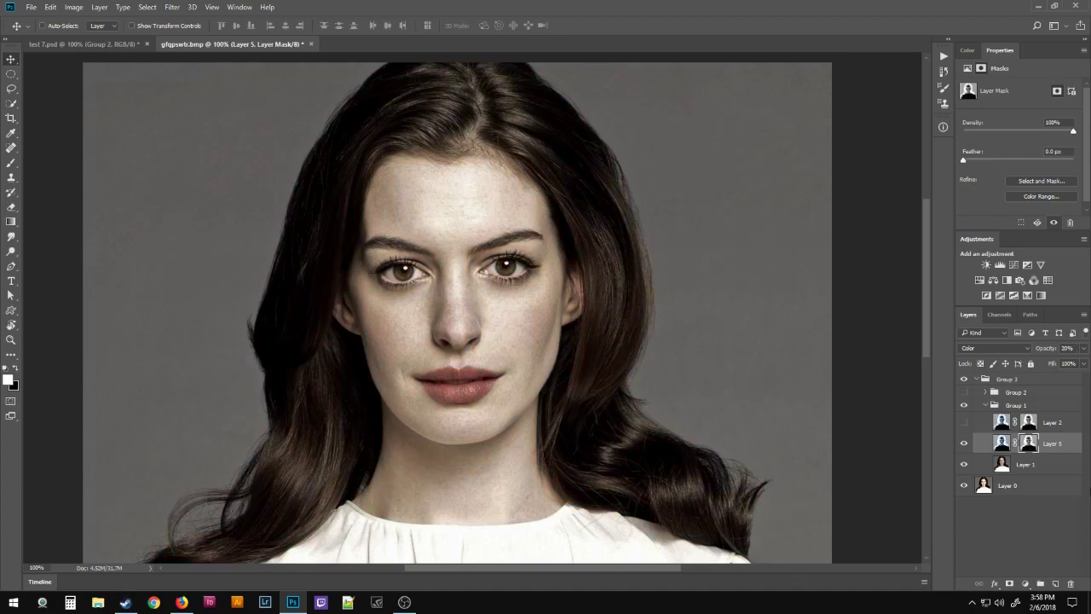
{"action": "left_click", "coordinate": [1067, 348]}
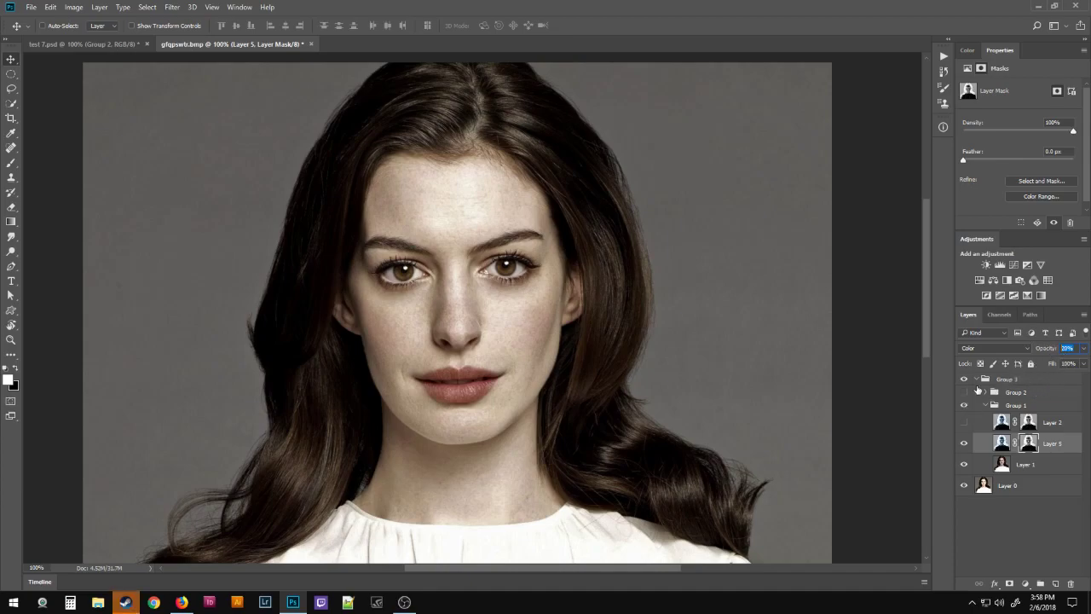
Hide and show Layer 5 repeatedly to compare the portrait's color with and without it at 20% opacity
{"action": "left_click", "coordinate": [963, 444]}
{"action": "left_click", "coordinate": [963, 444]}
{"action": "left_click", "coordinate": [963, 444]}
{"action": "left_click", "coordinate": [963, 444]}
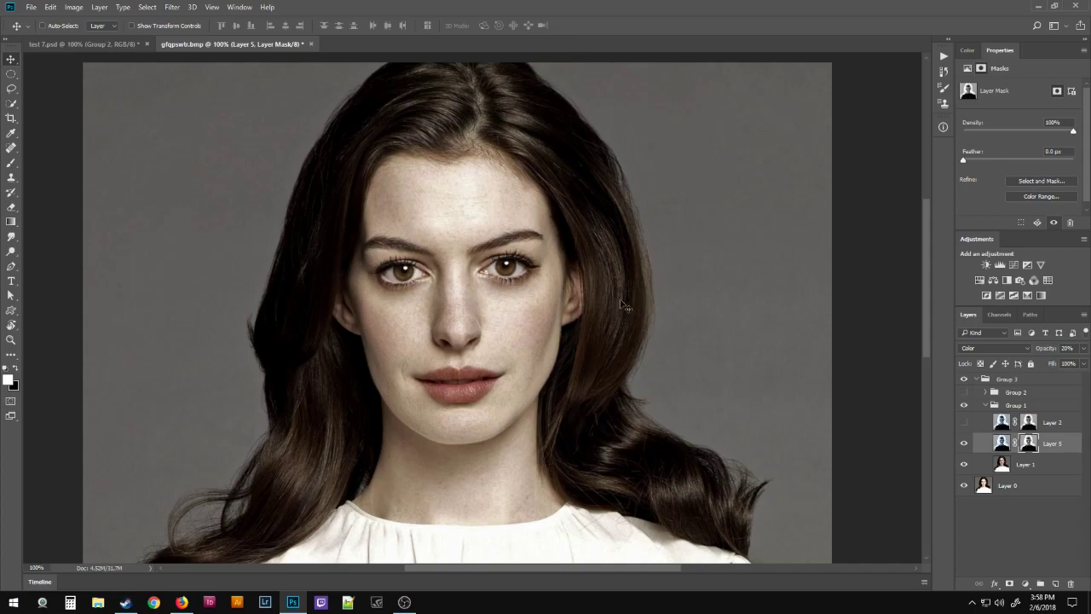
{"action": "left_click", "coordinate": [963, 444]}
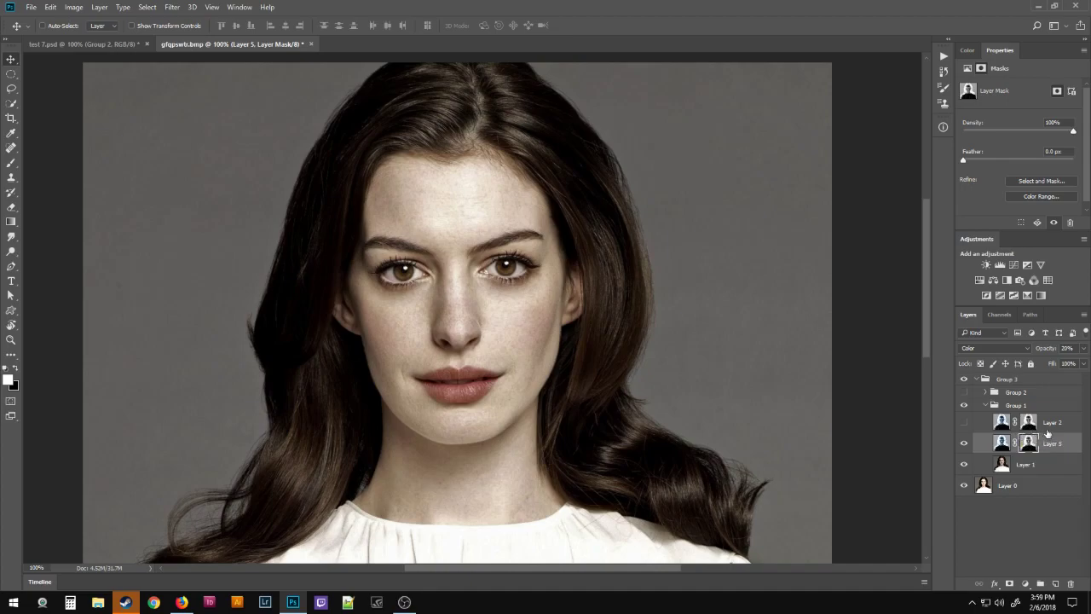
{"action": "key", "text": "alt+v"}
{"action": "key", "text": "Escape"}
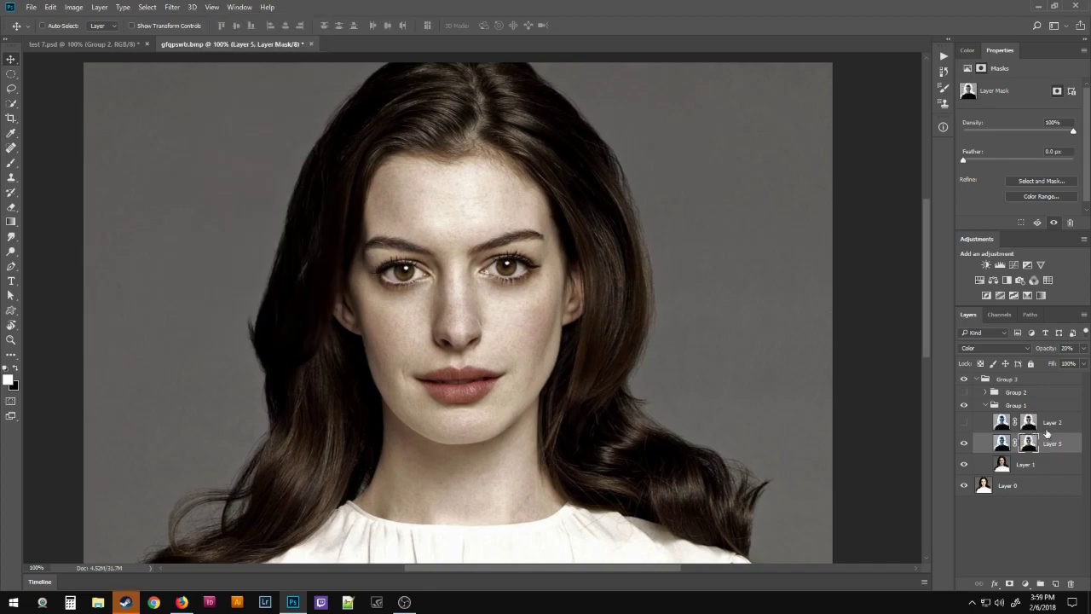
Set Layer 5's opacity to 13%
{"action": "left_click", "coordinate": [1083, 348]}
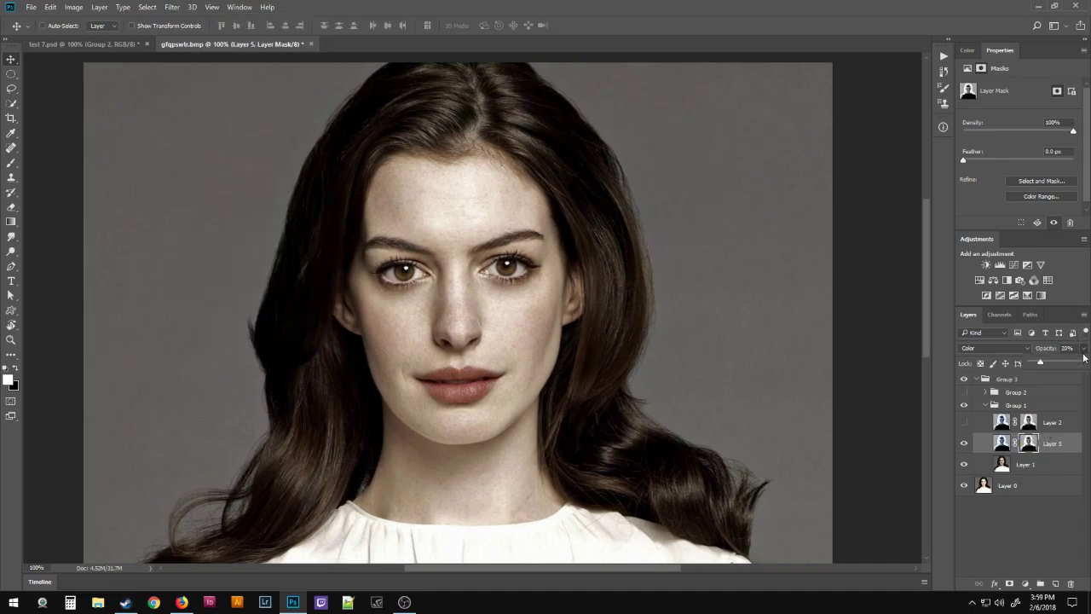
{"action": "left_click_drag", "start_coordinate": [1039, 362], "coordinate": [1038, 364]}
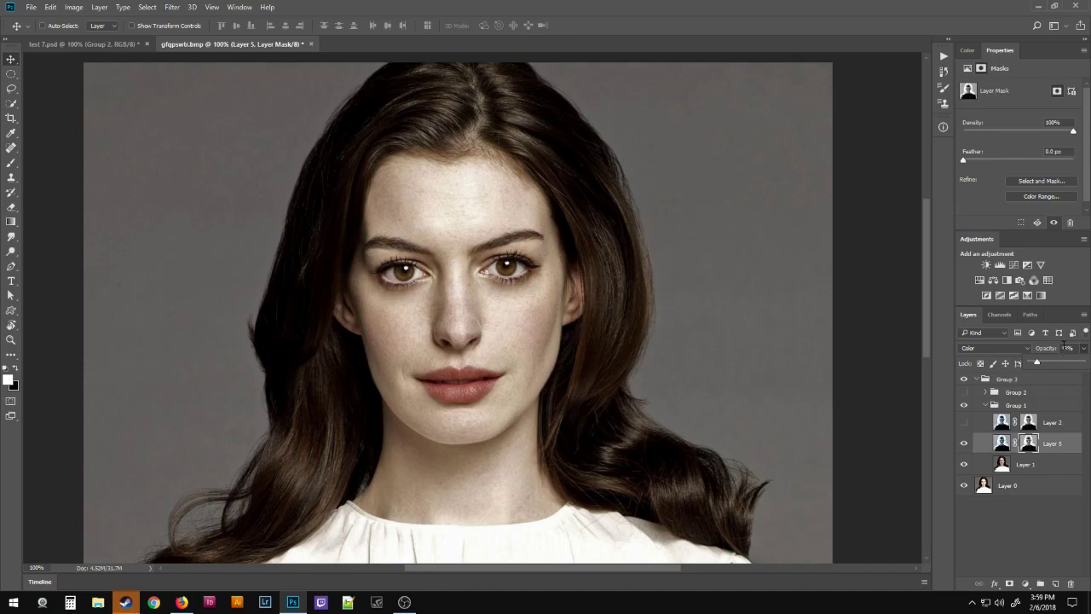
{"action": "left_click", "coordinate": [1066, 348]}
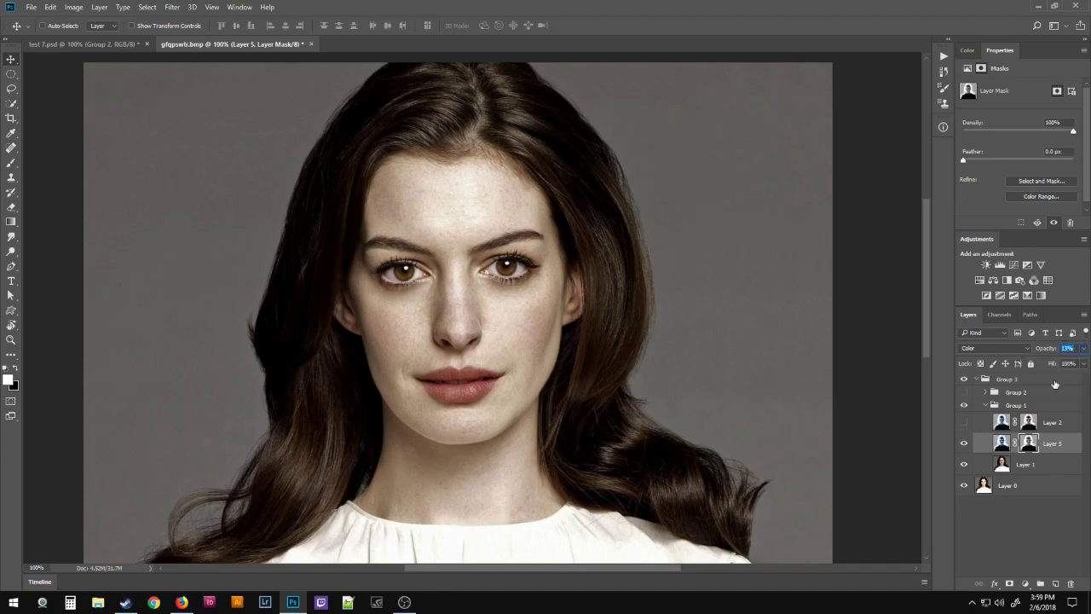
Compare the portrait with Layer 5 hidden and shown at 13% opacity, leaving the layer visible
{"action": "left_click", "coordinate": [964, 444]}
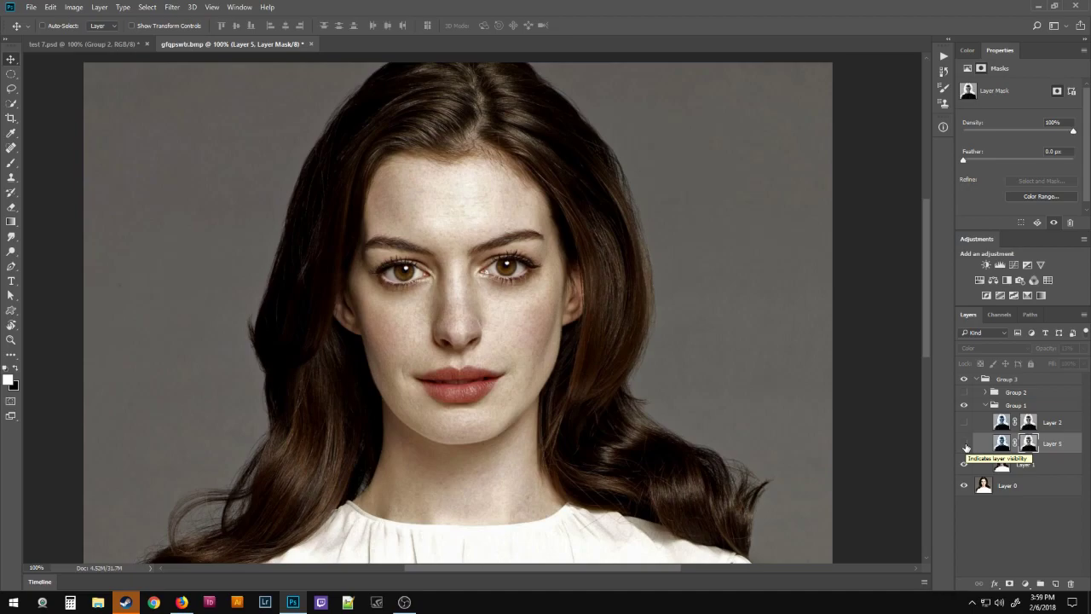
{"action": "left_click", "coordinate": [966, 446]}
{"action": "left_click", "coordinate": [966, 445]}
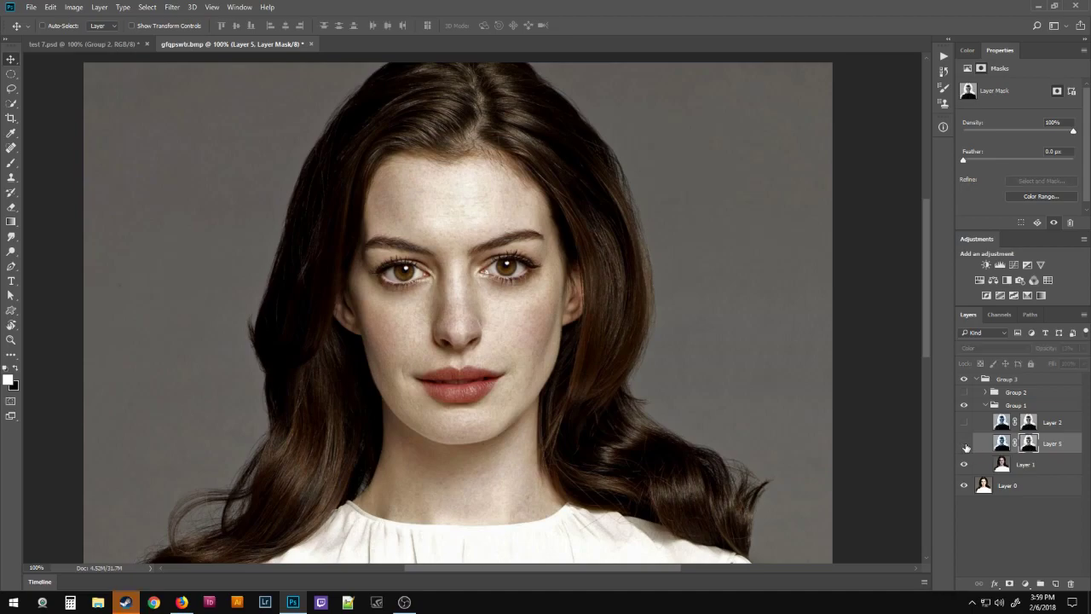
{"action": "left_click", "coordinate": [966, 446]}
{"action": "left_click", "coordinate": [966, 446]}
{"action": "left_click", "coordinate": [965, 446]}
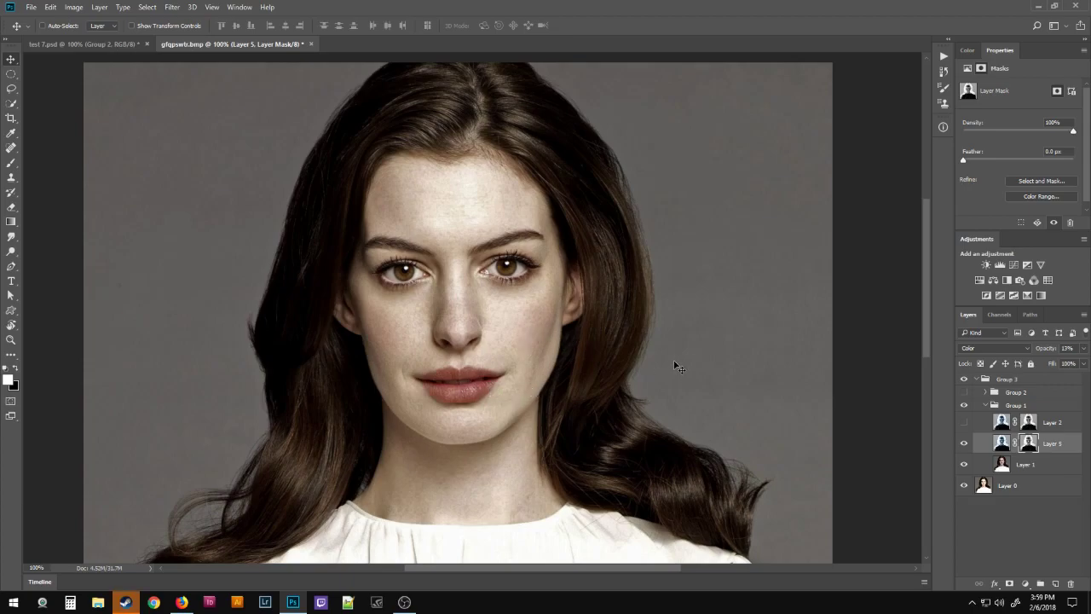
Add a Vibrance adjustment layer above Layer 5 with Vibrance 21 and Saturation 7
{"action": "left_click", "coordinate": [1041, 264]}
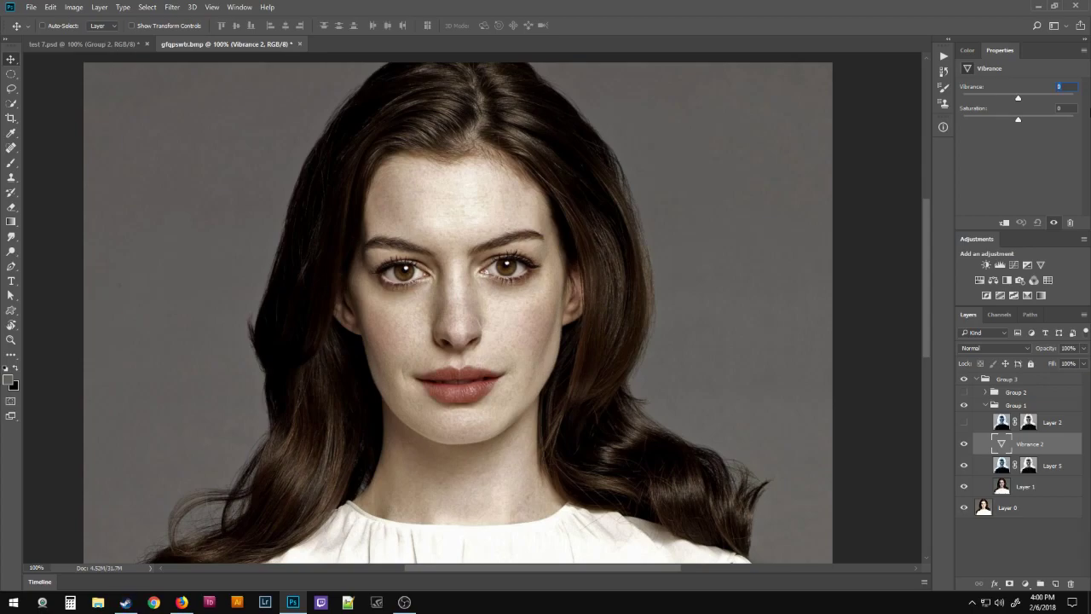
{"action": "type", "text": "2"}
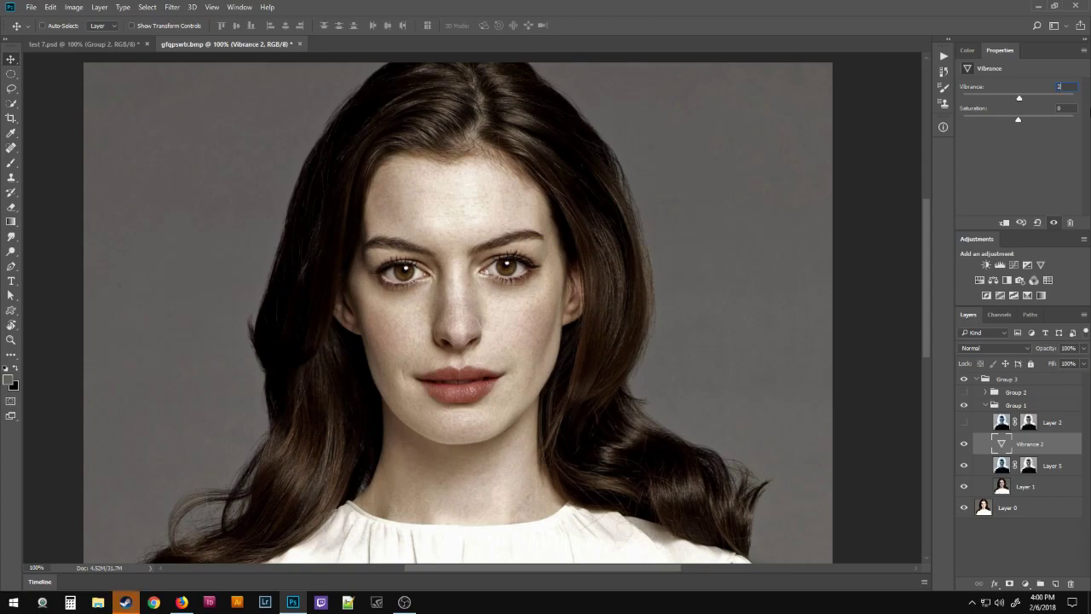
{"action": "type", "text": "1"}
{"action": "key", "text": "Tab"}
{"action": "type", "text": "7"}
{"action": "key", "text": "Return"}
Hide and show the Vibrance adjustment repeatedly to compare its effect on the portrait, leaving it visible
{"action": "left_click", "coordinate": [965, 447]}
{"action": "left_click", "coordinate": [965, 447]}
{"action": "left_click", "coordinate": [965, 448]}
{"action": "left_click", "coordinate": [965, 448]}
{"action": "left_click", "coordinate": [965, 447]}
{"action": "left_click", "coordinate": [965, 444]}
{"action": "left_click", "coordinate": [965, 445]}
{"action": "left_click", "coordinate": [965, 445]}
{"action": "left_click", "coordinate": [965, 445]}
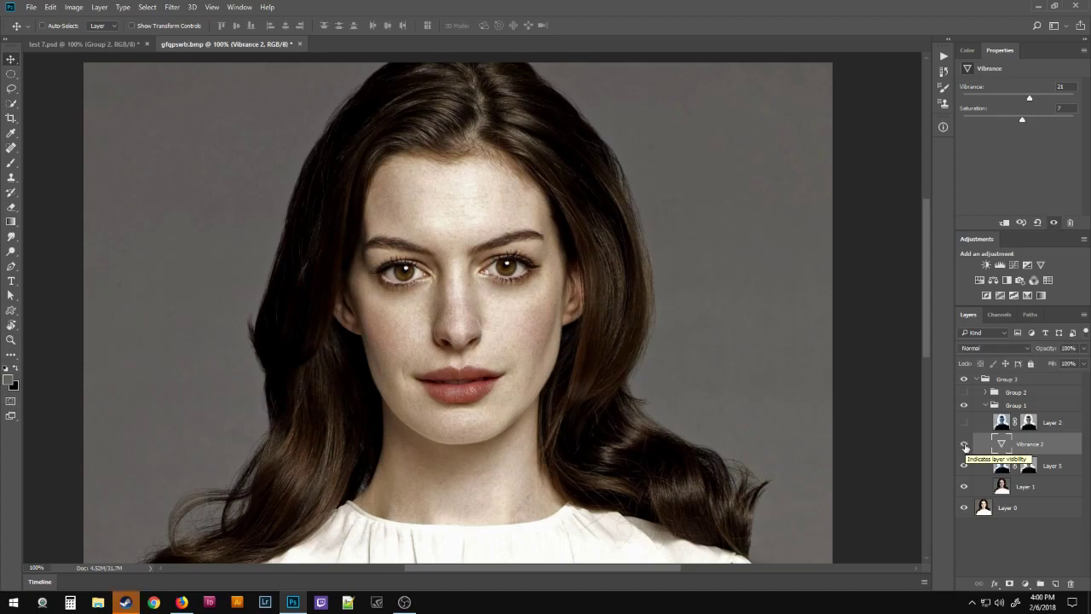
{"action": "left_click", "coordinate": [966, 446]}
{"action": "left_click", "coordinate": [967, 447]}
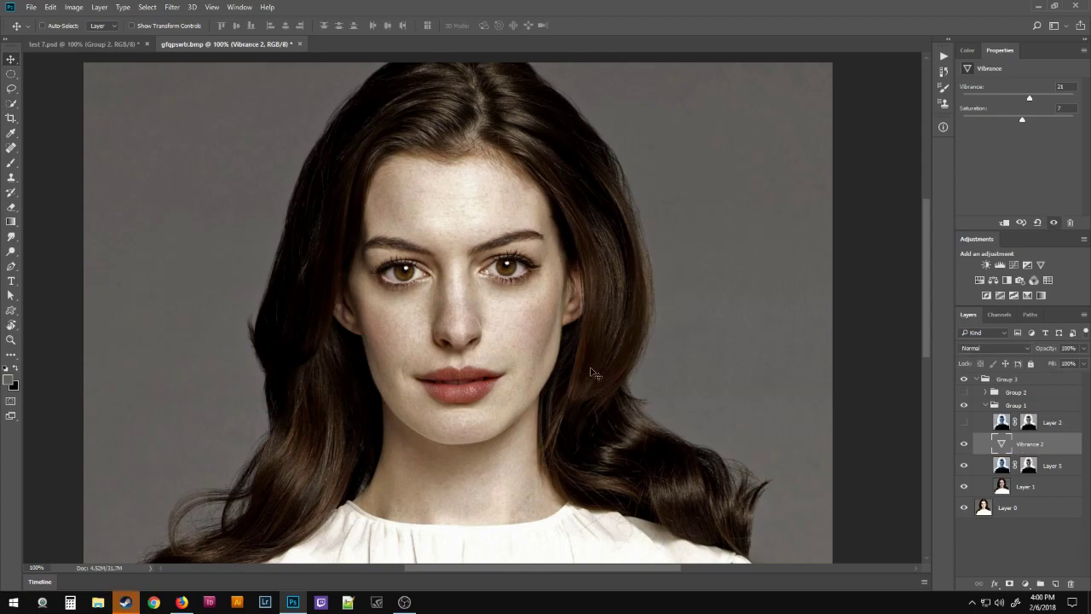
Review Layer 5's settings, reselect the Vibrance adjustment layer, and check the portrait with the adjustment hidden and shown again
{"action": "left_click", "coordinate": [1045, 464]}
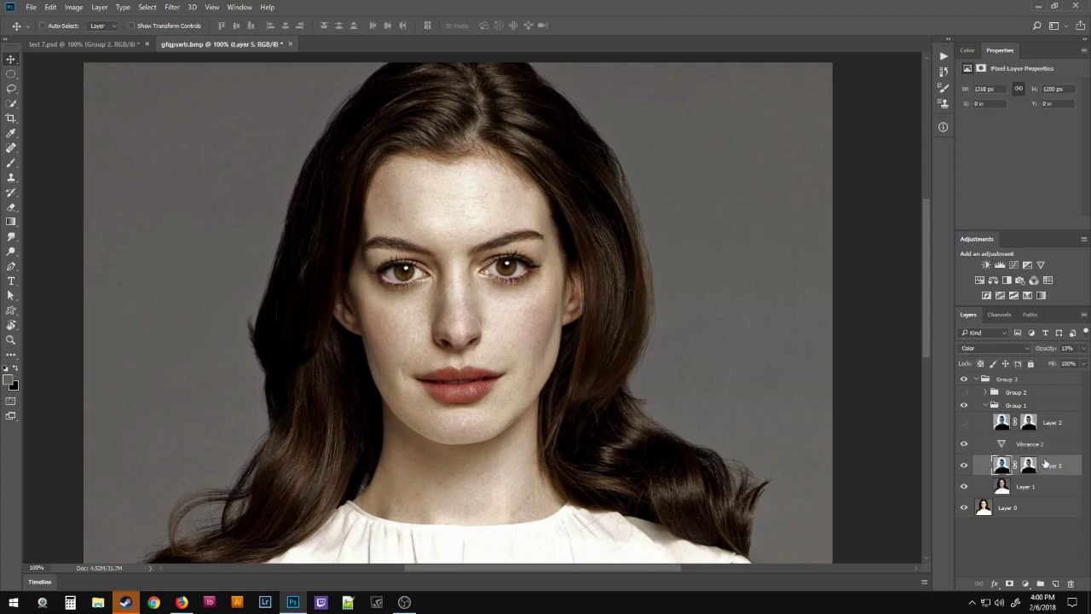
{"action": "left_click", "coordinate": [1030, 447]}
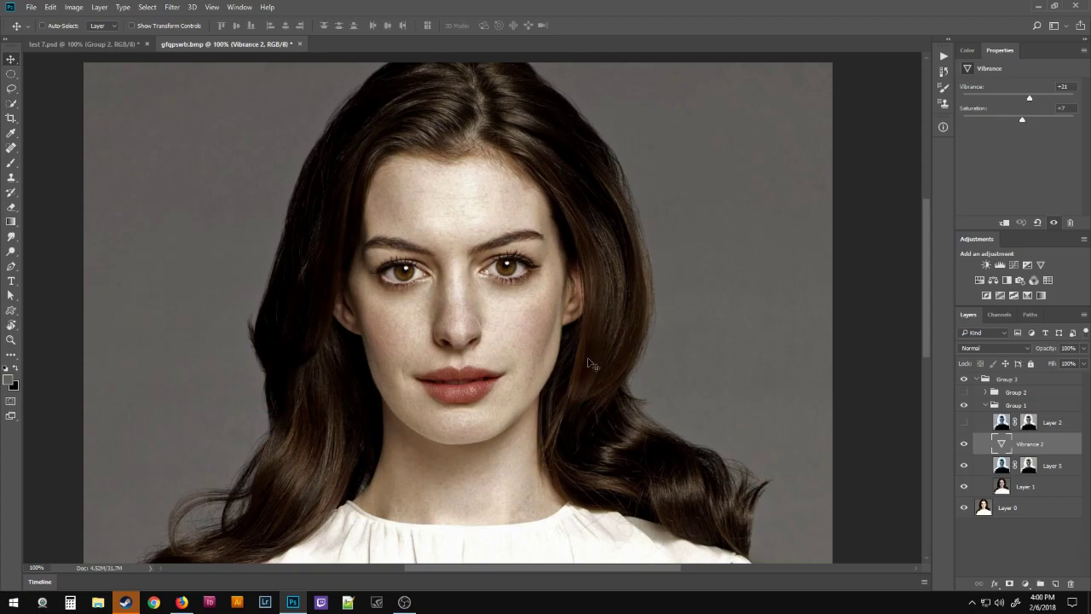
{"action": "left_click", "coordinate": [964, 444]}
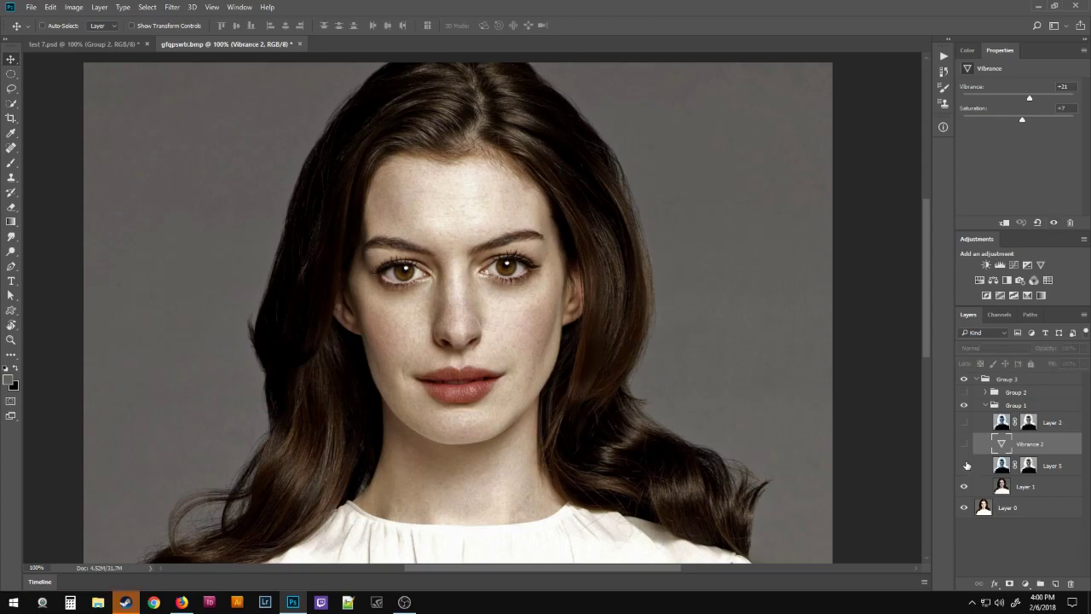
{"action": "left_click", "coordinate": [965, 446]}
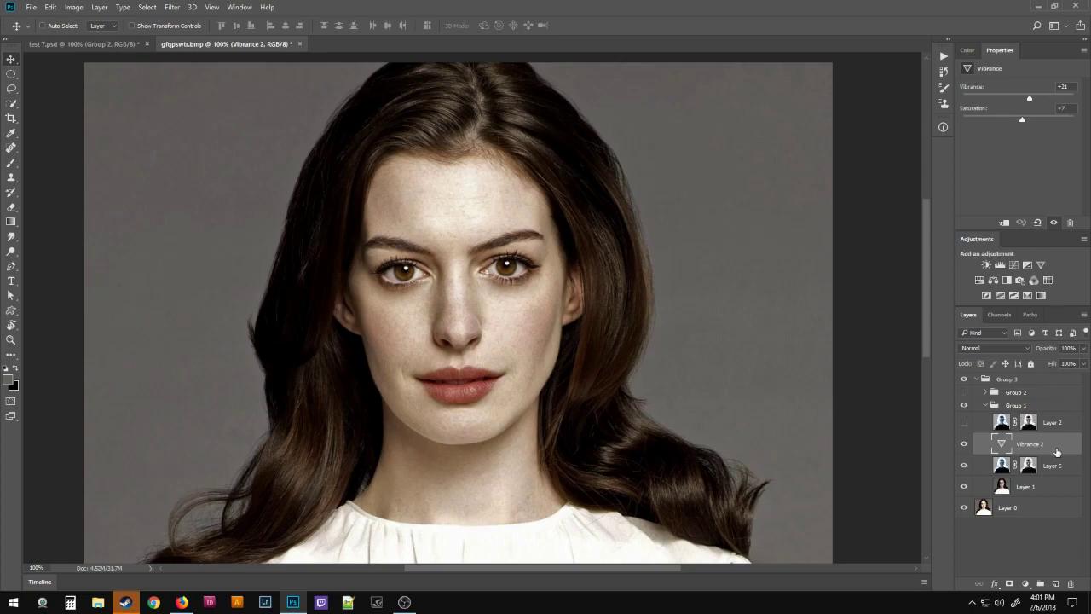
Delete the Vibrance 2 adjustment layer and Layer 5 from Group 1, and make Layer 2 visible
{"action": "key", "text": "Delete"}
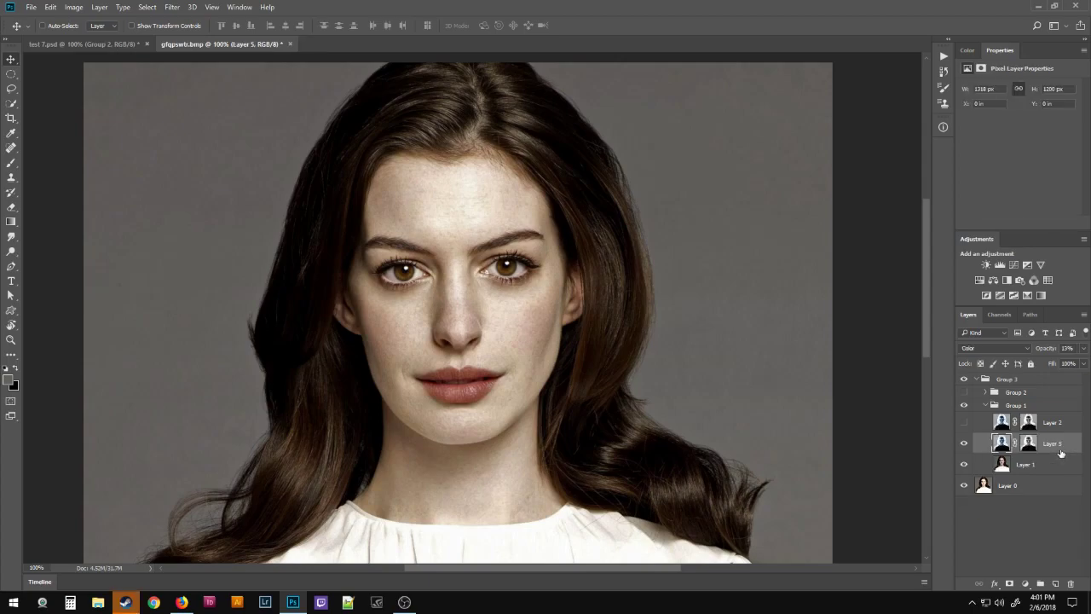
{"action": "key", "text": "Delete"}
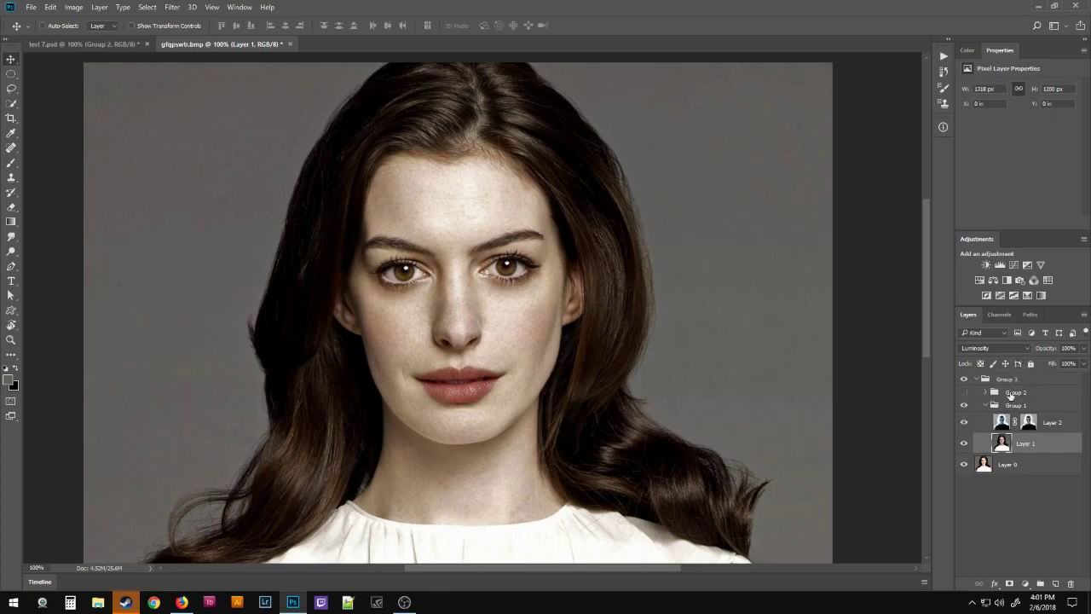
Try the Vibrance 1 adjustment above Layer 2 in Group 1, compare it hidden and shown, and return it to the top of Group 2
{"action": "left_click", "coordinate": [987, 394]}
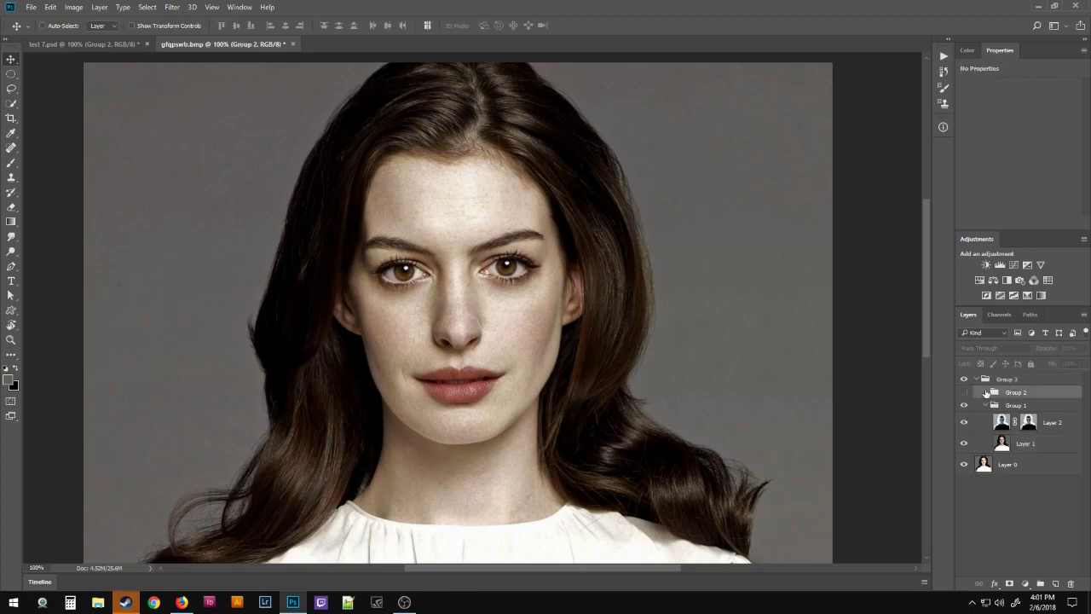
{"action": "left_click", "coordinate": [986, 393]}
{"action": "left_click_drag", "start_coordinate": [1027, 411], "coordinate": [1025, 473]}
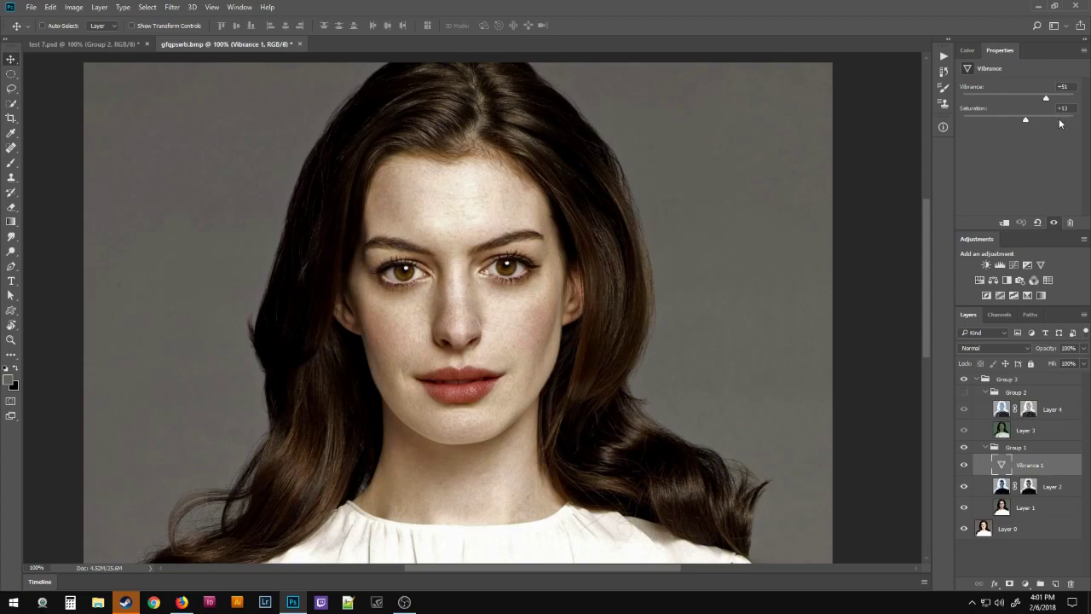
{"action": "left_click", "coordinate": [965, 467]}
{"action": "left_click", "coordinate": [965, 467]}
{"action": "left_click_drag", "start_coordinate": [1029, 468], "coordinate": [1035, 404]}
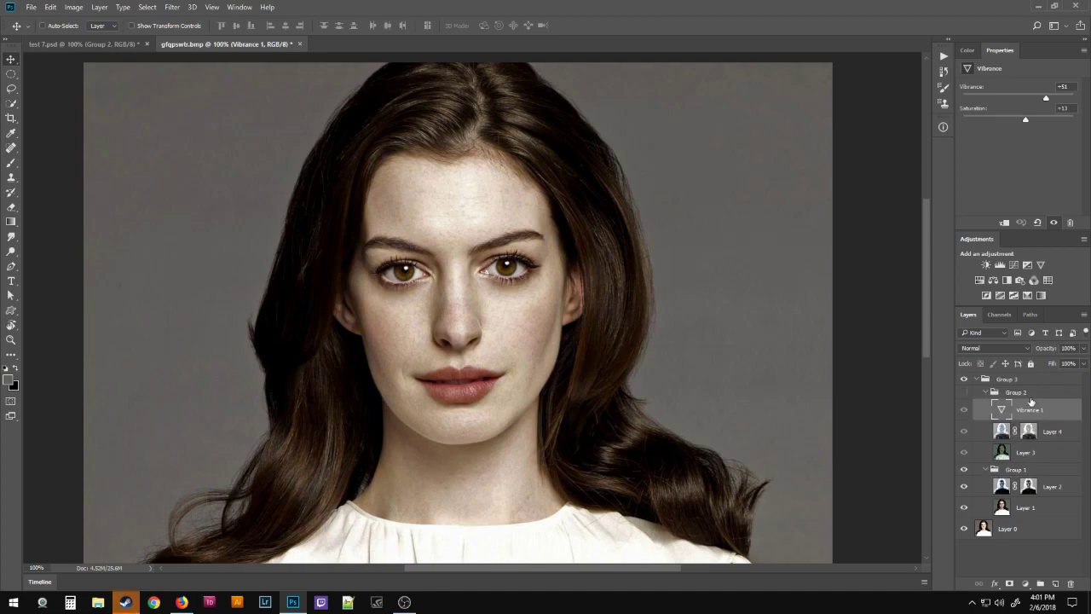
Hide and collapse Group 1, and show Group 2 with only Layer 3 visible inside it
{"action": "left_click", "coordinate": [986, 469]}
{"action": "left_click", "coordinate": [964, 470]}
{"action": "left_click", "coordinate": [1028, 458]}
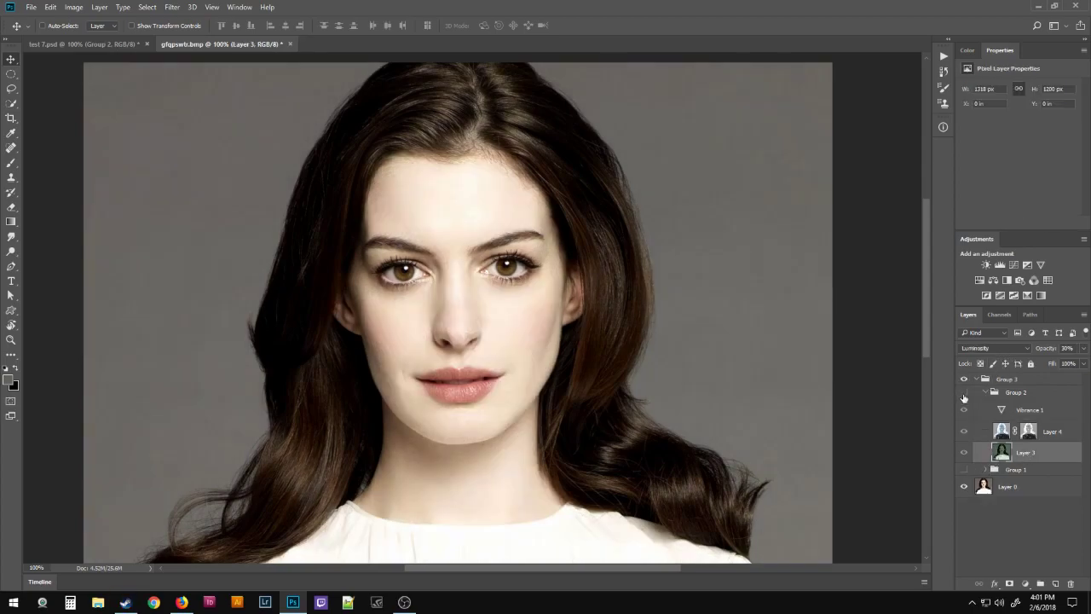
{"action": "left_click", "coordinate": [964, 392]}
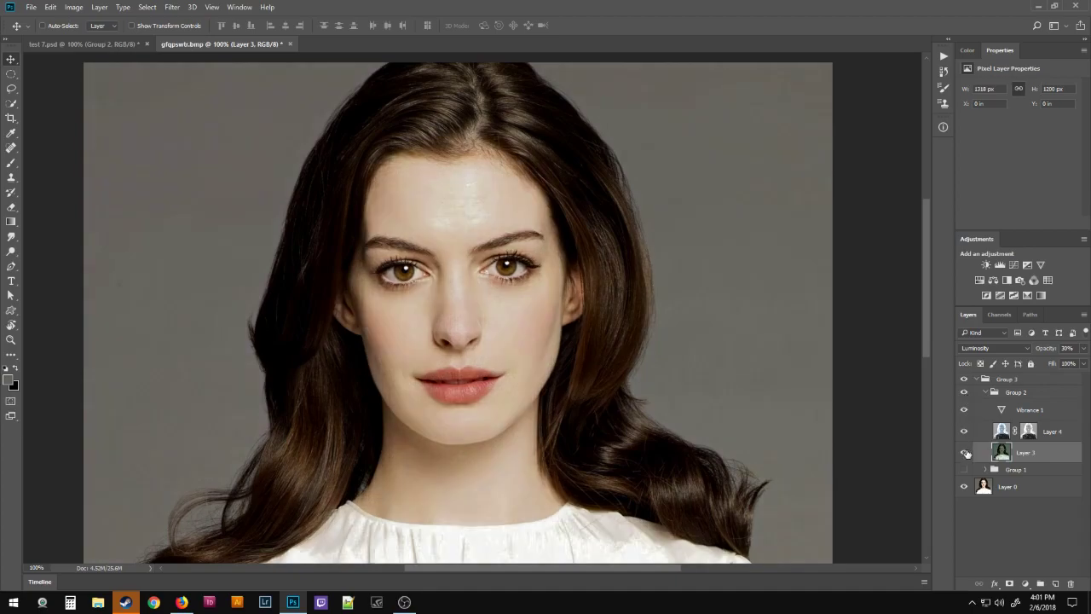
{"action": "left_click", "coordinate": [964, 452]}
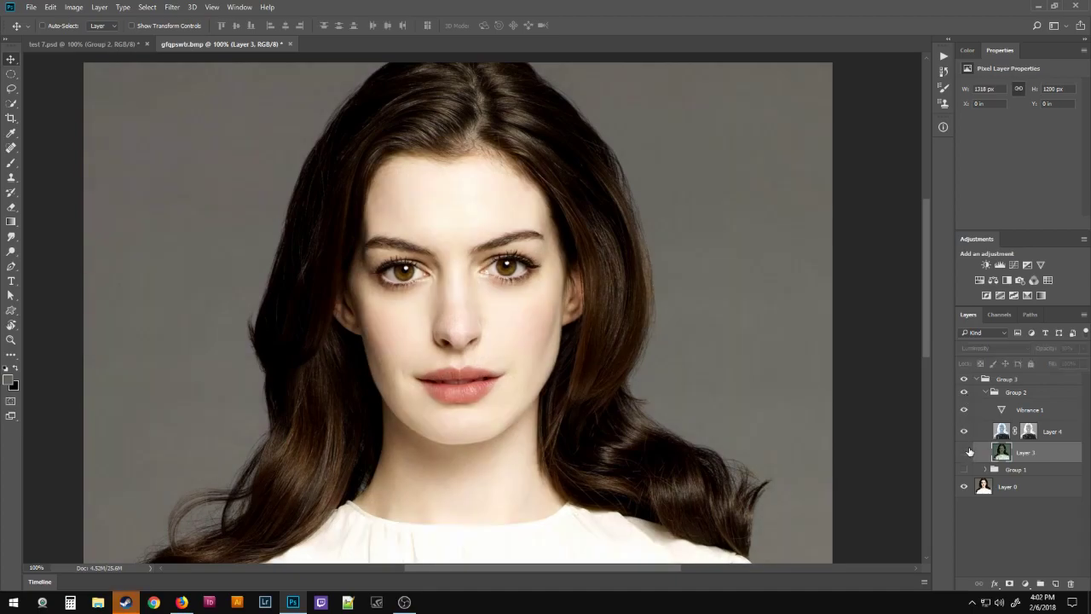
{"action": "left_click_drag", "start_coordinate": [964, 409], "coordinate": [963, 451]}
{"action": "left_click", "coordinate": [964, 452]}
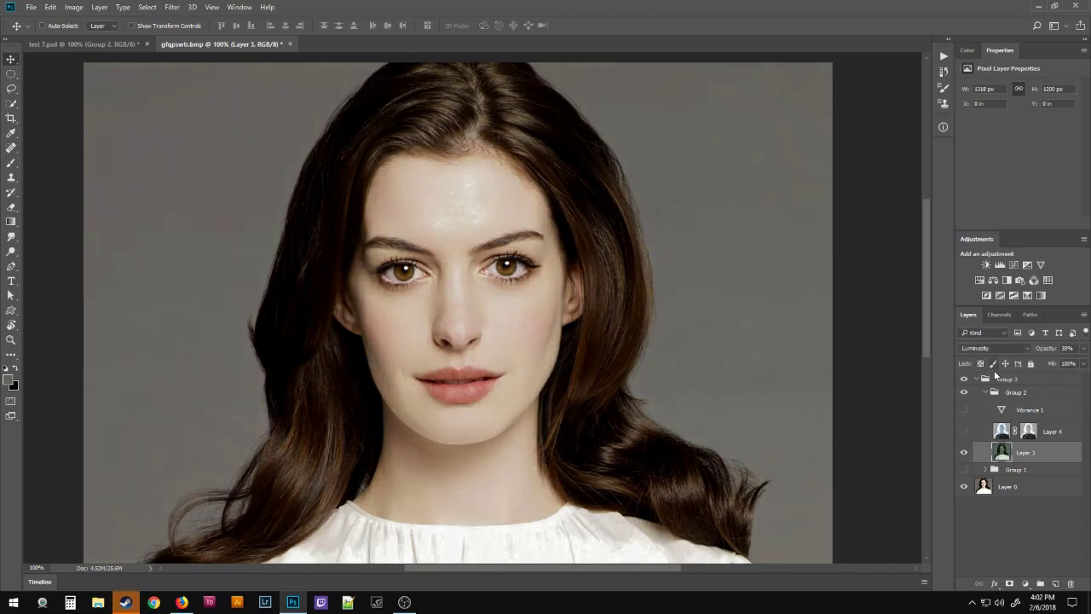
With Layer 3 set to Normal blending, examine the blue, green and red channels one at a time and return to the layer stack
{"action": "left_click", "coordinate": [993, 349]}
{"action": "left_click", "coordinate": [982, 359]}
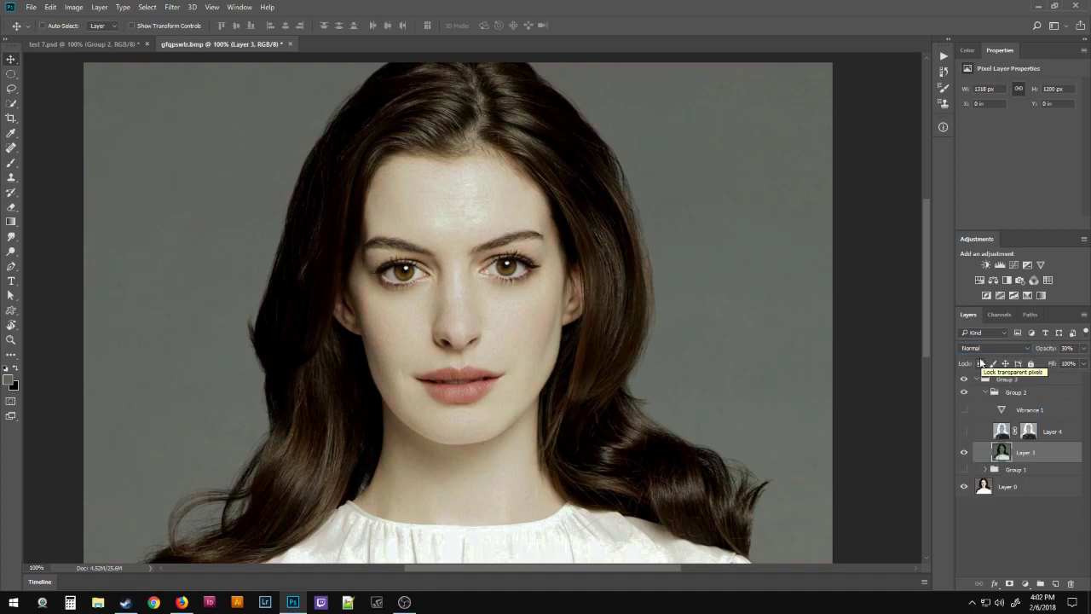
{"action": "left_click", "coordinate": [999, 314]}
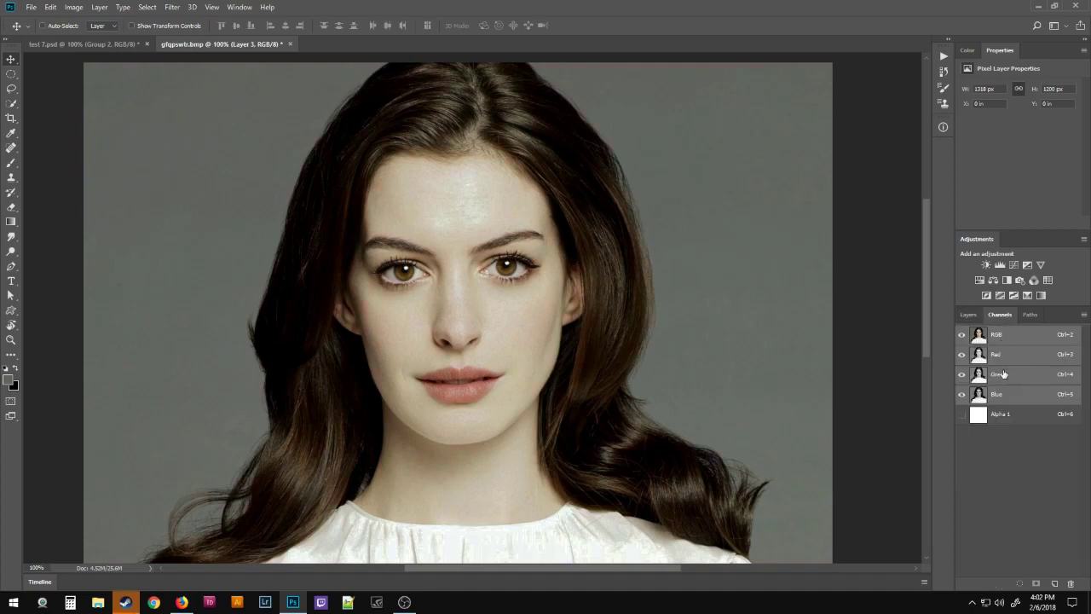
{"action": "left_click", "coordinate": [980, 397]}
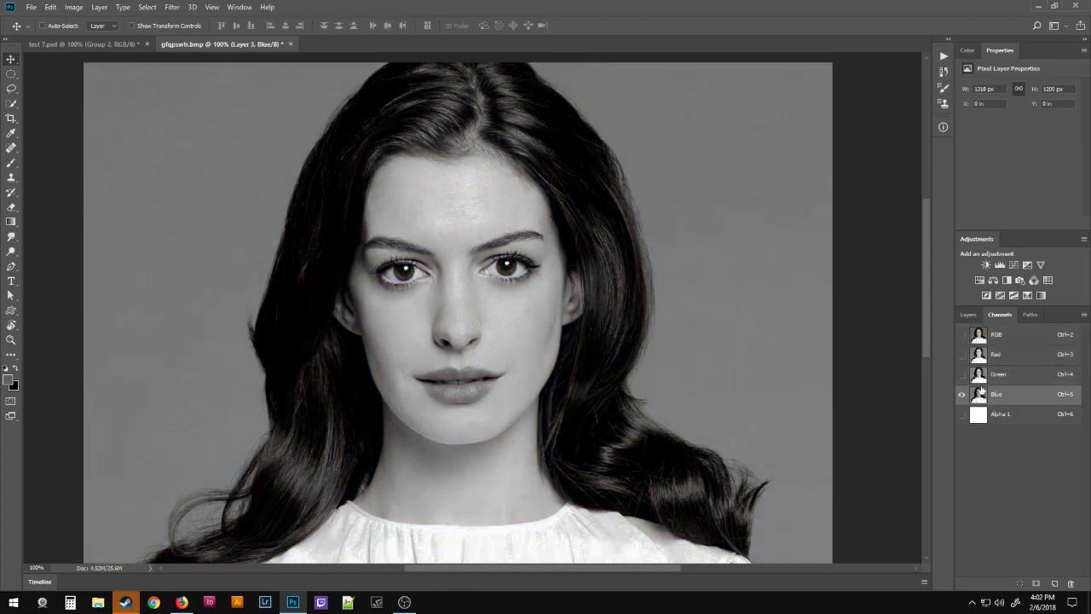
{"action": "left_click", "coordinate": [980, 375]}
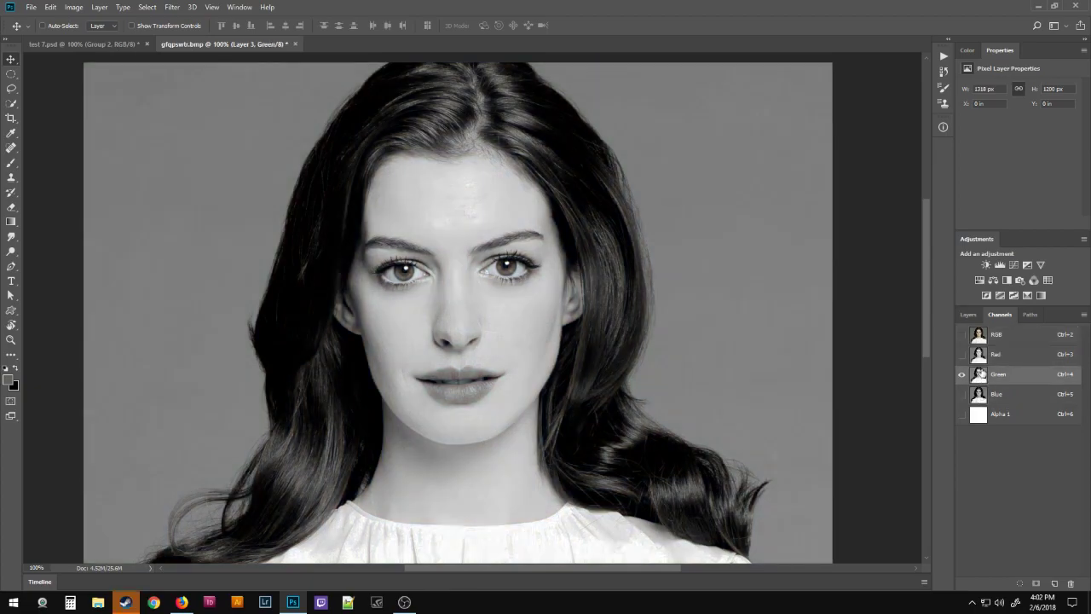
{"action": "left_click", "coordinate": [980, 356]}
{"action": "left_click", "coordinate": [977, 394]}
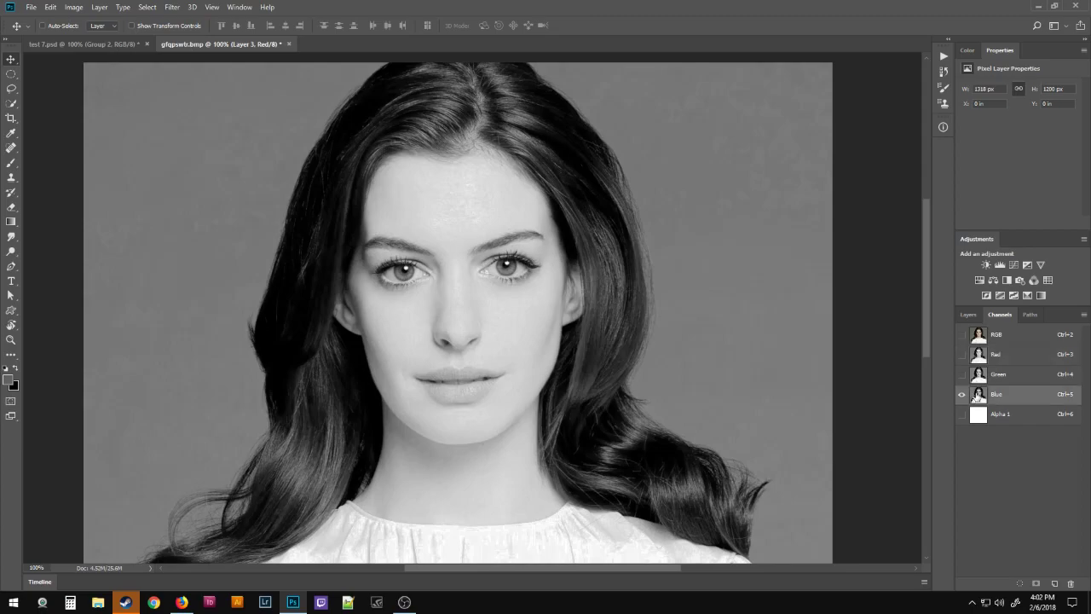
{"action": "left_click", "coordinate": [981, 376]}
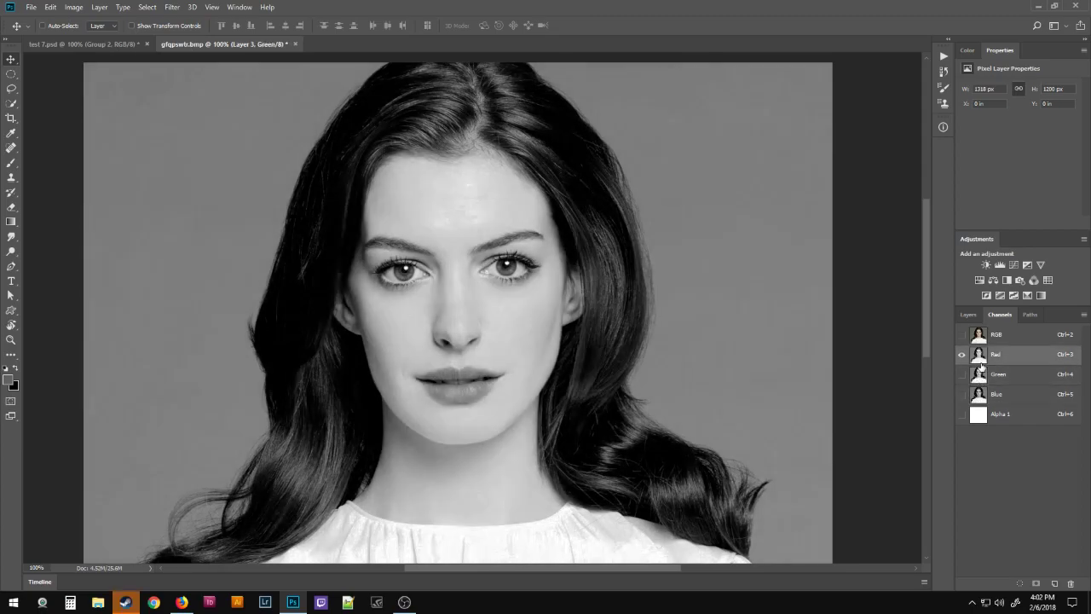
{"action": "left_click", "coordinate": [981, 357]}
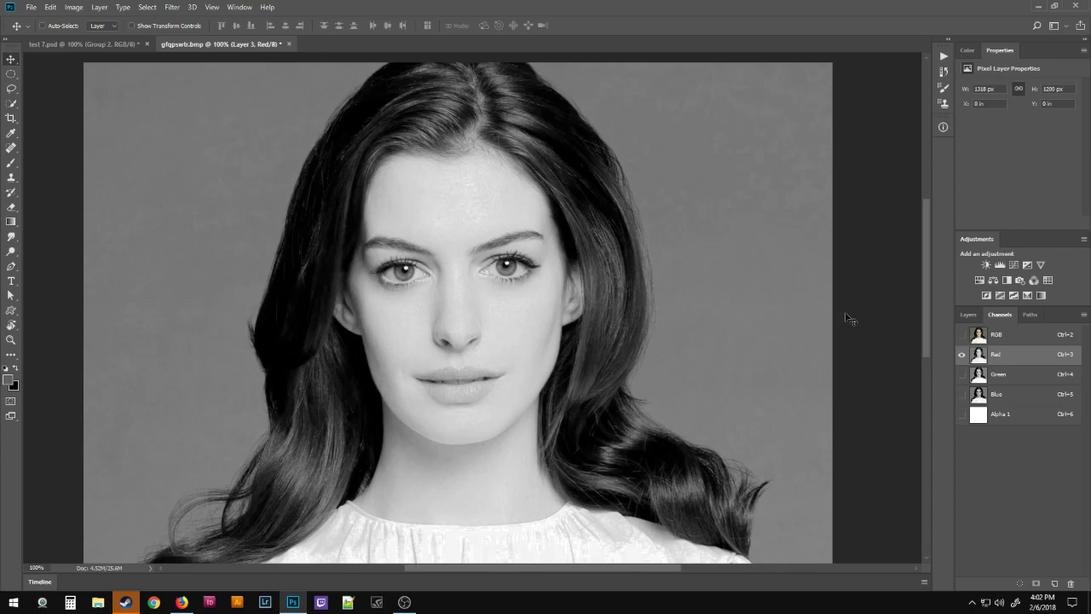
{"action": "left_click", "coordinate": [968, 335]}
{"action": "left_click", "coordinate": [968, 314]}
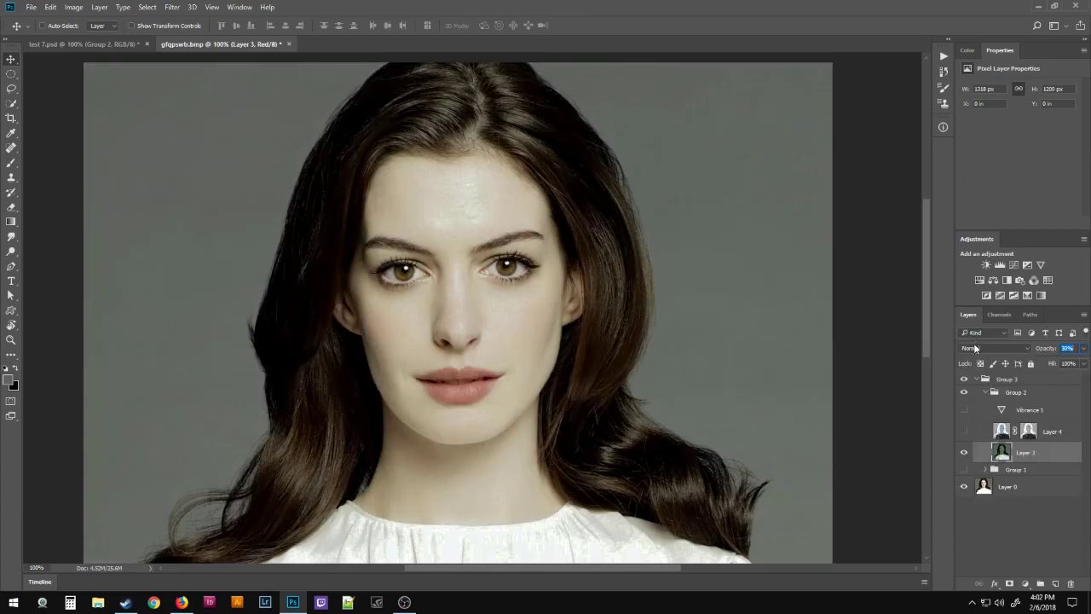
Show Group 1 and compare the portrait with Layer 3 hidden and shown, leaving Layer 3 visible
{"action": "left_click", "coordinate": [964, 469]}
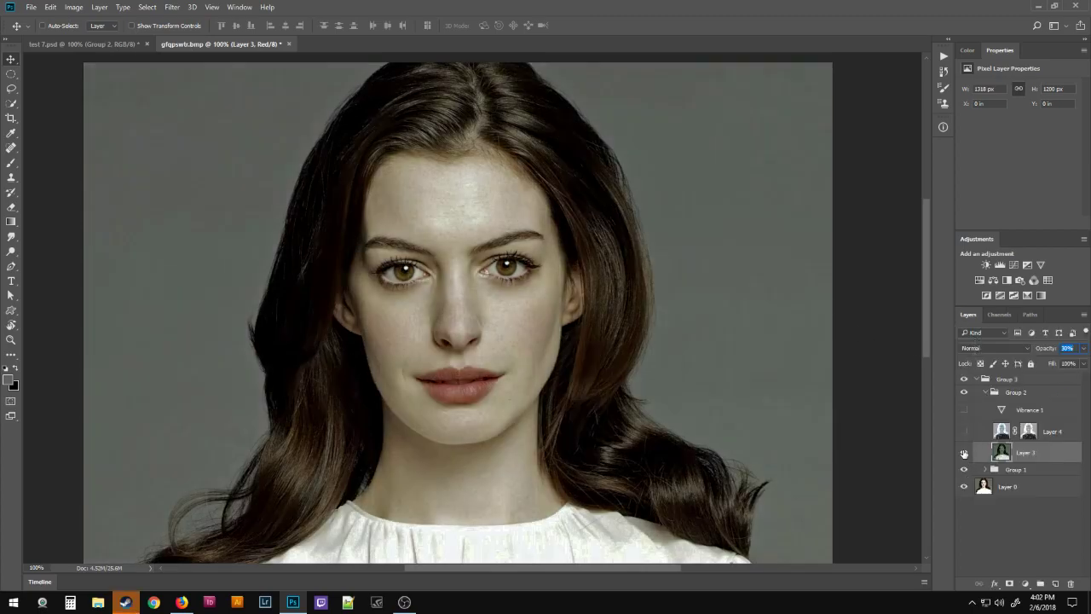
{"action": "left_click", "coordinate": [964, 452]}
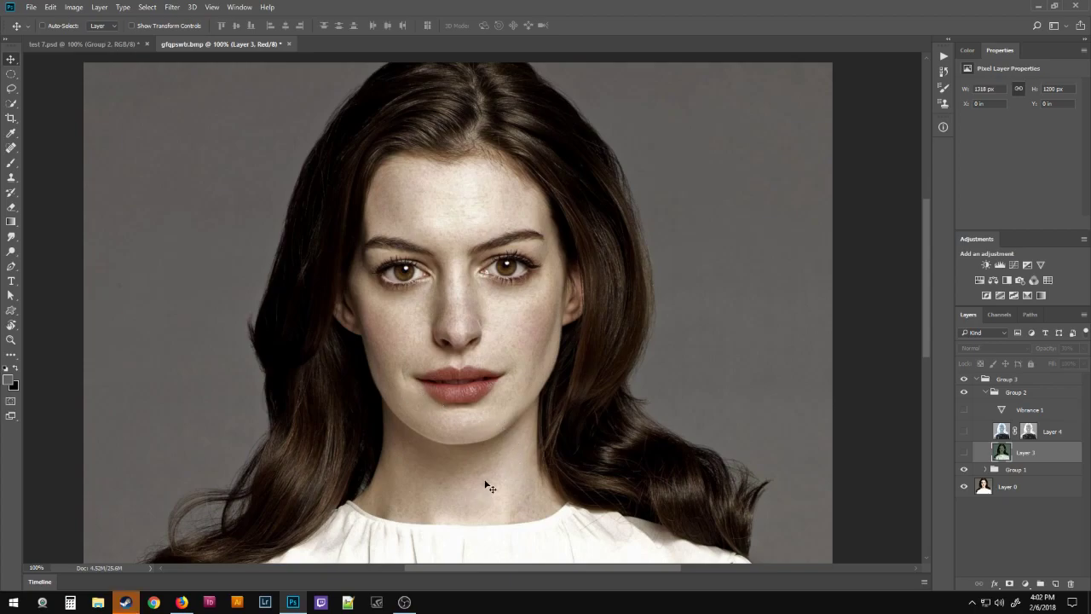
{"action": "left_click", "coordinate": [964, 452]}
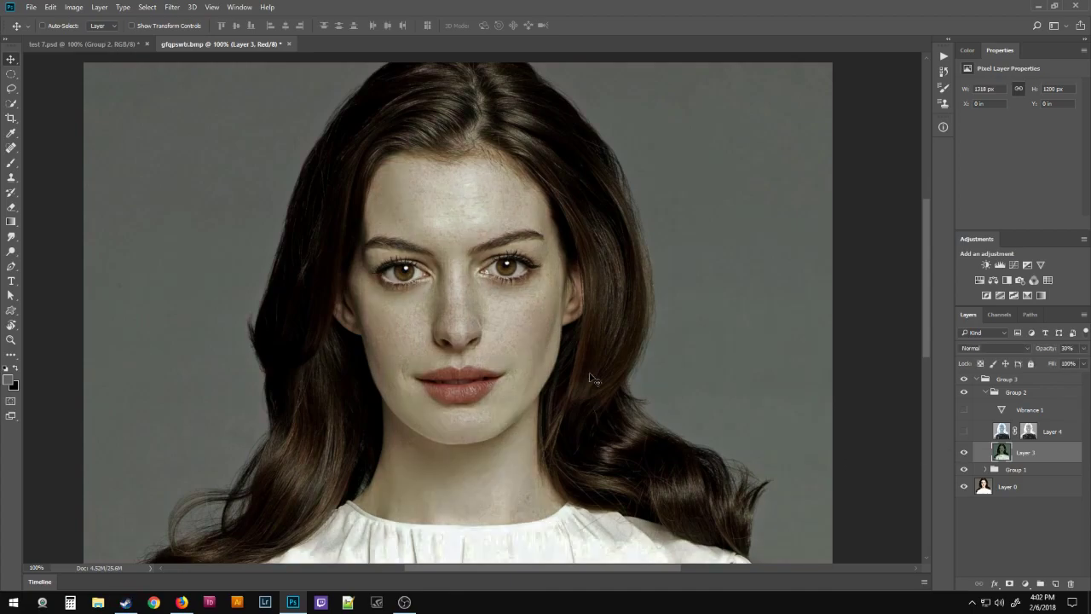
Set Layer 3's blend mode to Luminosity and compare the portrait with the layer hidden and shown
{"action": "left_click", "coordinate": [983, 345]}
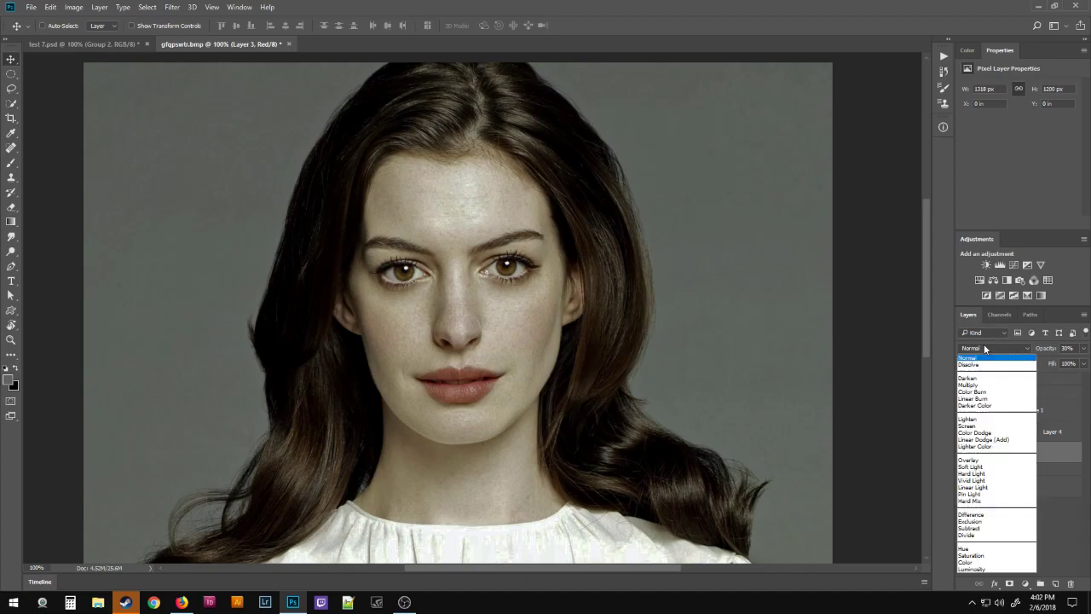
{"action": "left_click", "coordinate": [983, 568]}
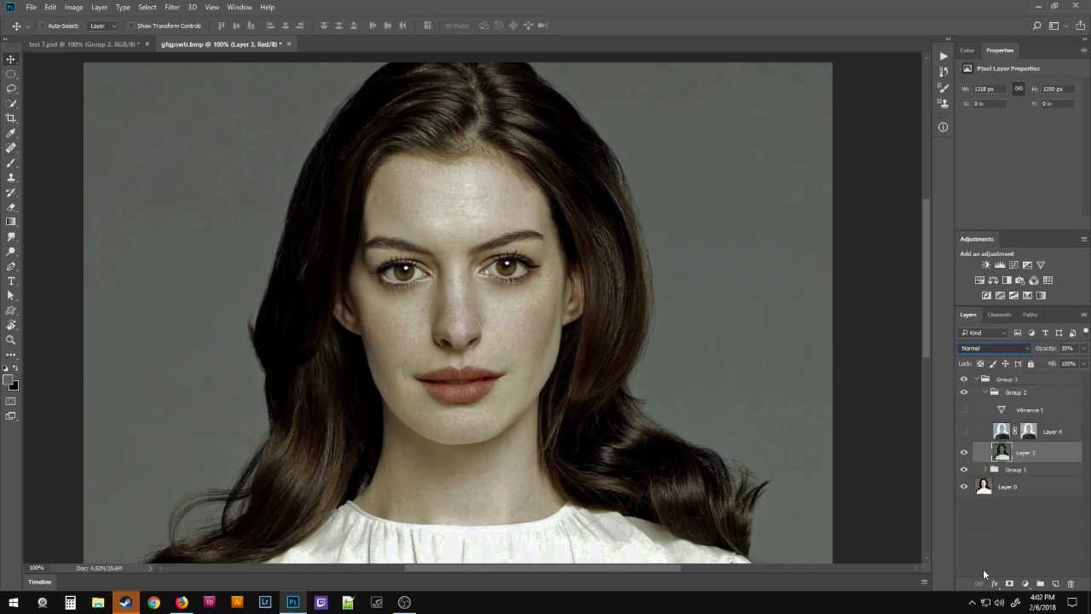
{"action": "left_click", "coordinate": [964, 452]}
{"action": "left_click", "coordinate": [964, 453]}
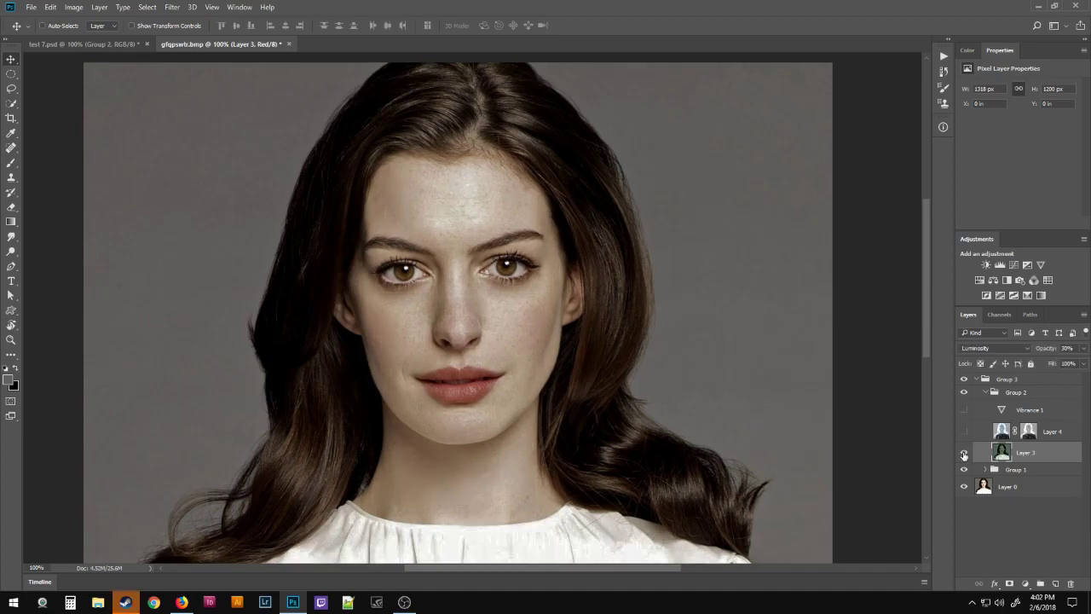
{"action": "left_click", "coordinate": [964, 453]}
{"action": "left_click", "coordinate": [964, 454]}
Test Layer 3 at 100% opacity and reduce it gradually to about 29%
{"action": "left_click", "coordinate": [1067, 347]}
{"action": "type", "text": "100"}
{"action": "key", "text": "Return"}
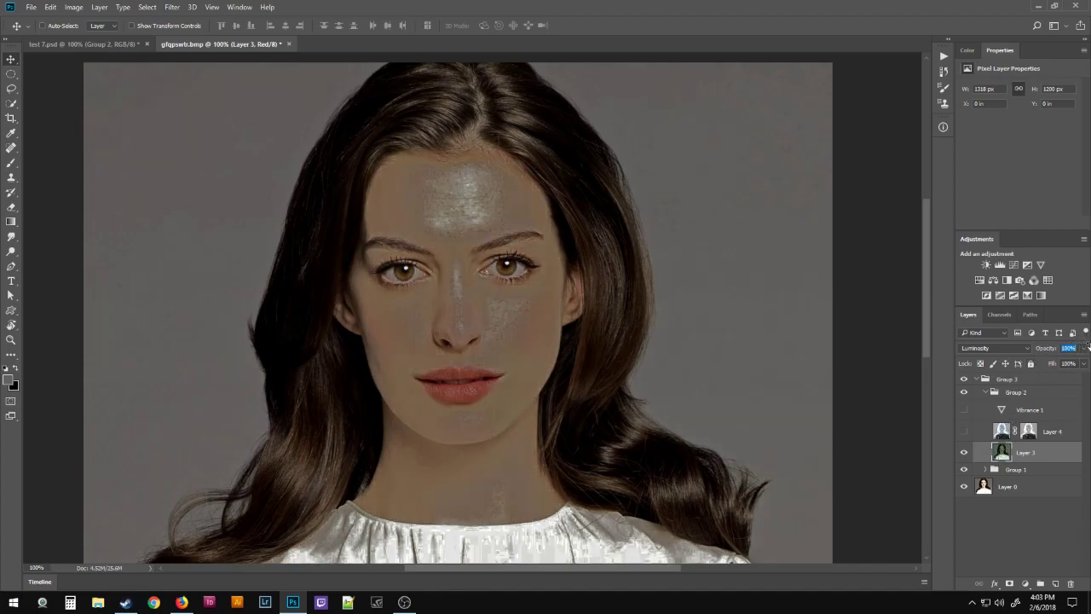
{"action": "type", "text": "76"}
{"action": "key", "text": "Return"}
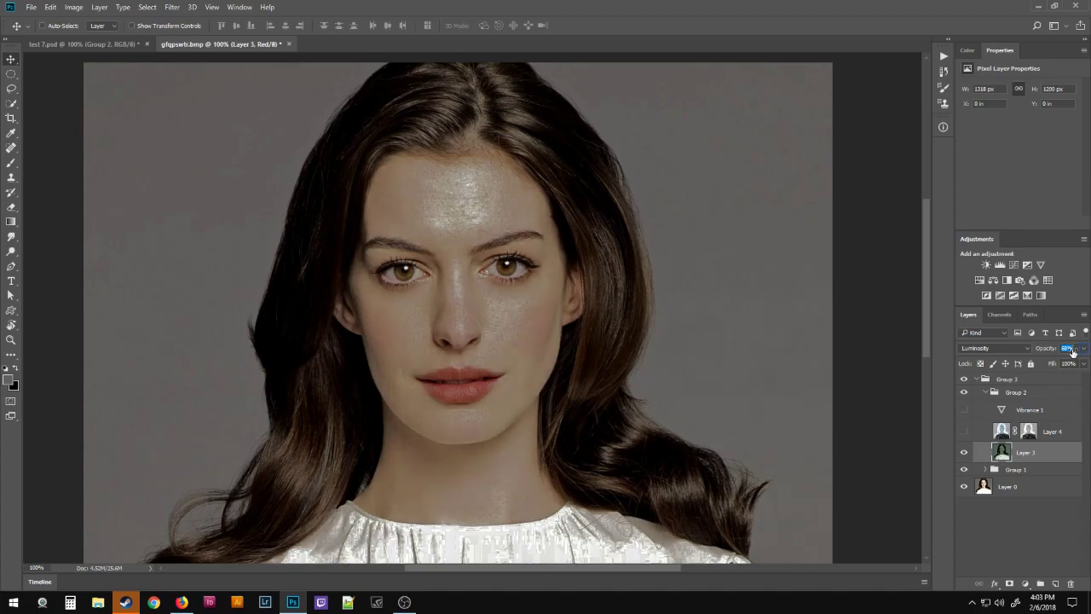
{"action": "type", "text": "39"}
{"action": "key", "text": "Return"}
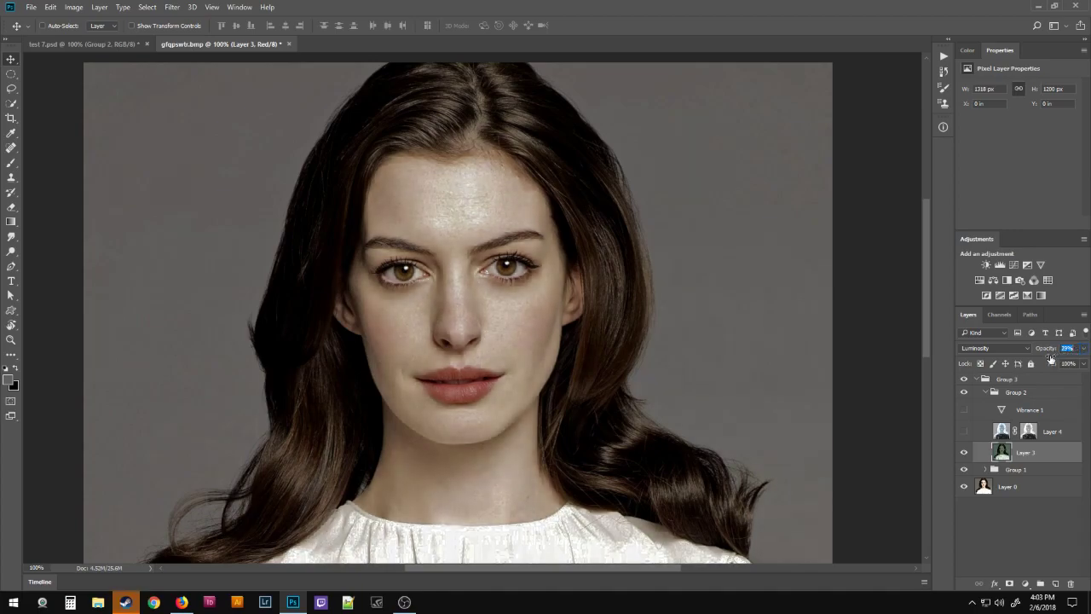
{"action": "left_click_drag", "start_coordinate": [1049, 359], "coordinate": [1057, 358]}
Select Layer 4 and hide and show it repeatedly to compare its effect on the portrait, leaving it visible
{"action": "left_click", "coordinate": [1050, 432]}
{"action": "left_click", "coordinate": [963, 432]}
{"action": "left_click", "coordinate": [963, 433]}
{"action": "left_click", "coordinate": [963, 433]}
{"action": "left_click", "coordinate": [963, 433]}
{"action": "left_click", "coordinate": [963, 434]}
{"action": "left_click", "coordinate": [963, 434]}
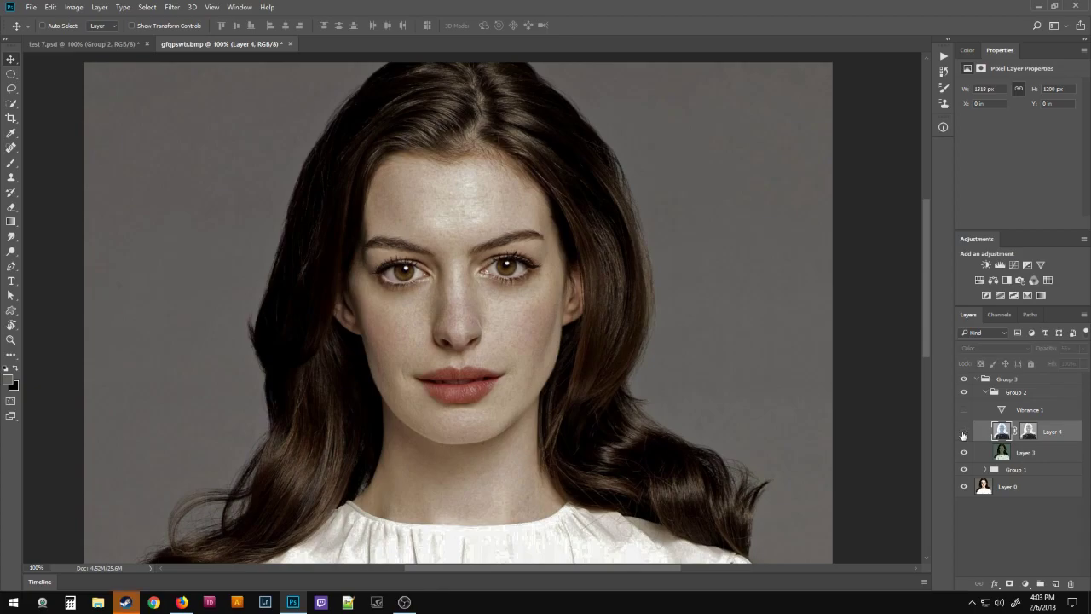
{"action": "left_click", "coordinate": [963, 433]}
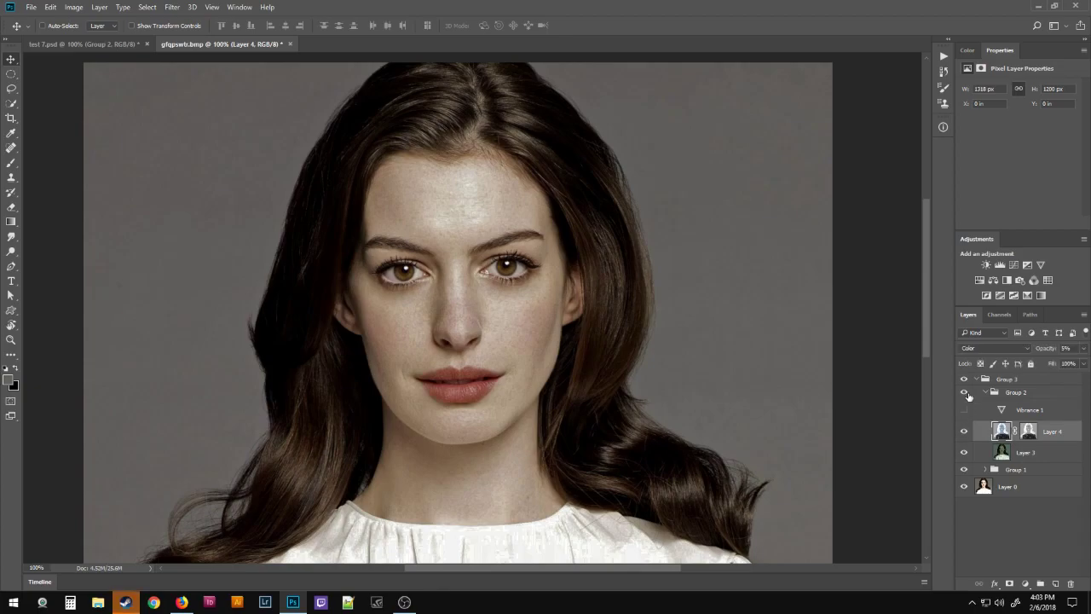
Make the Vibrance 1 adjustment in Group 2 visible and collapse the group
{"action": "left_click", "coordinate": [1052, 410]}
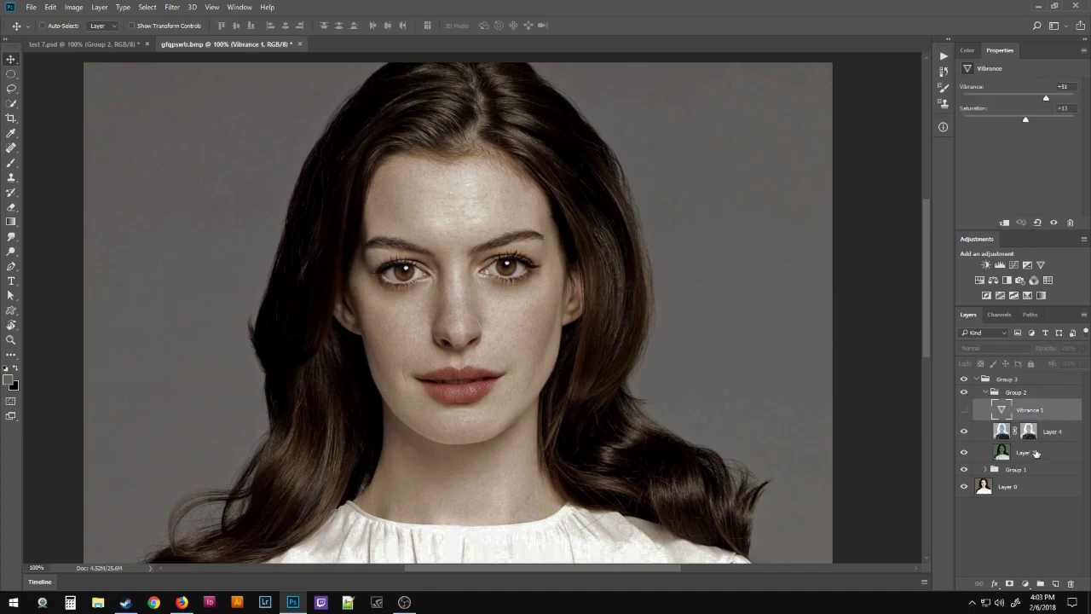
{"action": "left_click", "coordinate": [963, 410]}
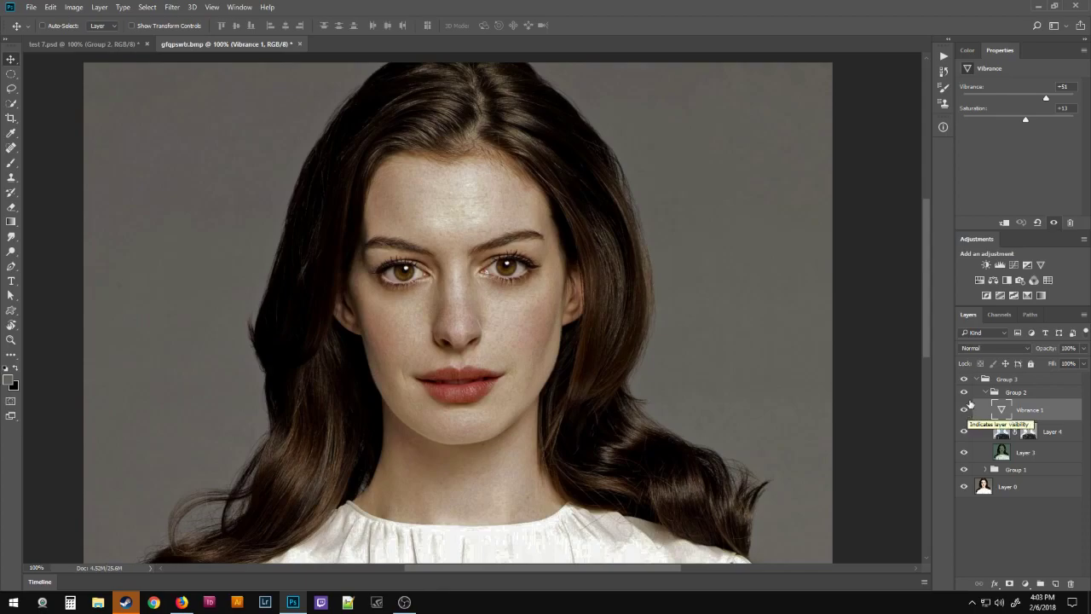
{"action": "left_click", "coordinate": [985, 392]}
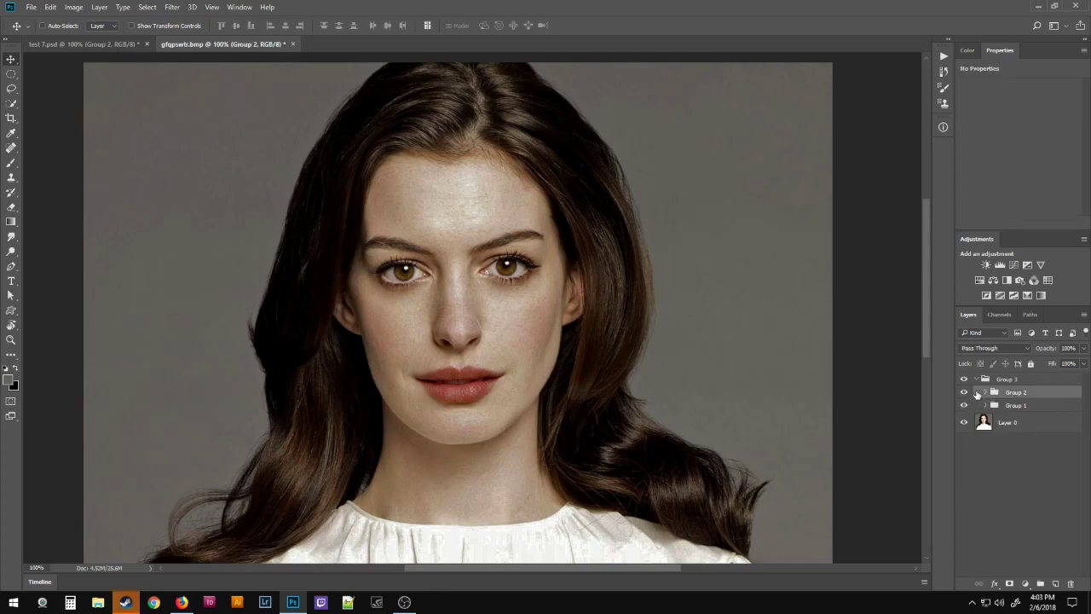
Select Group 2 inside Group 3 and stamp all visible layers into a new merged layer above it
{"action": "left_click", "coordinate": [978, 379]}
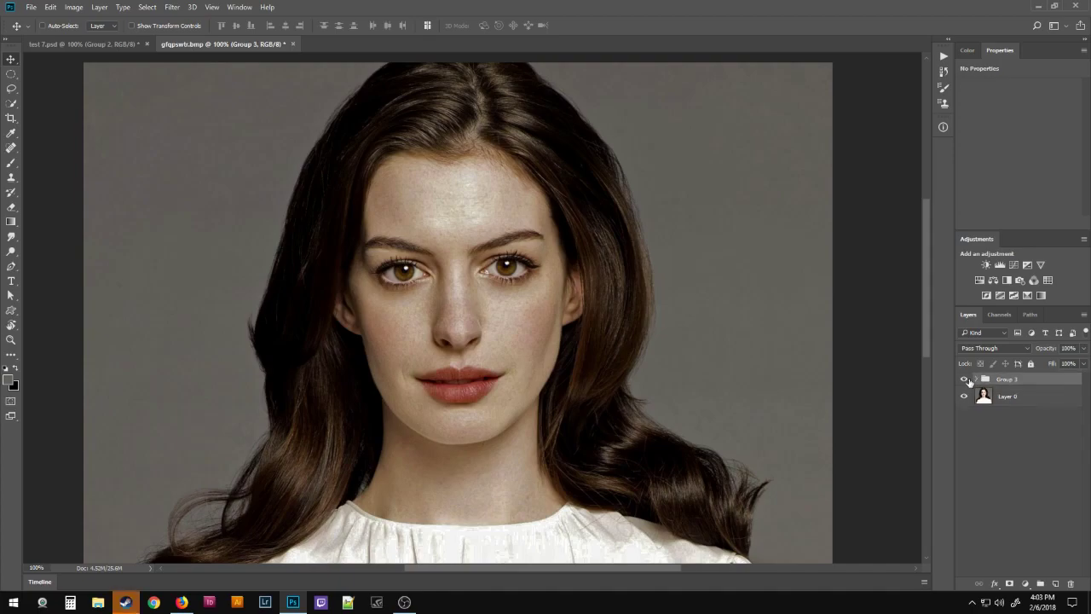
{"action": "left_click", "coordinate": [976, 379]}
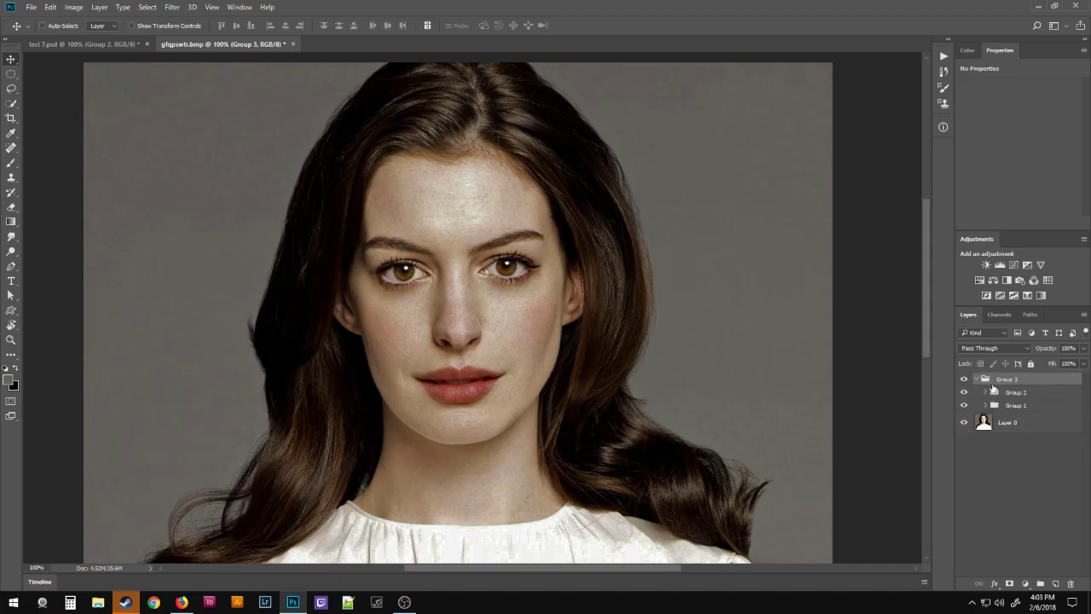
{"action": "left_click", "coordinate": [978, 379]}
{"action": "left_click", "coordinate": [983, 380]}
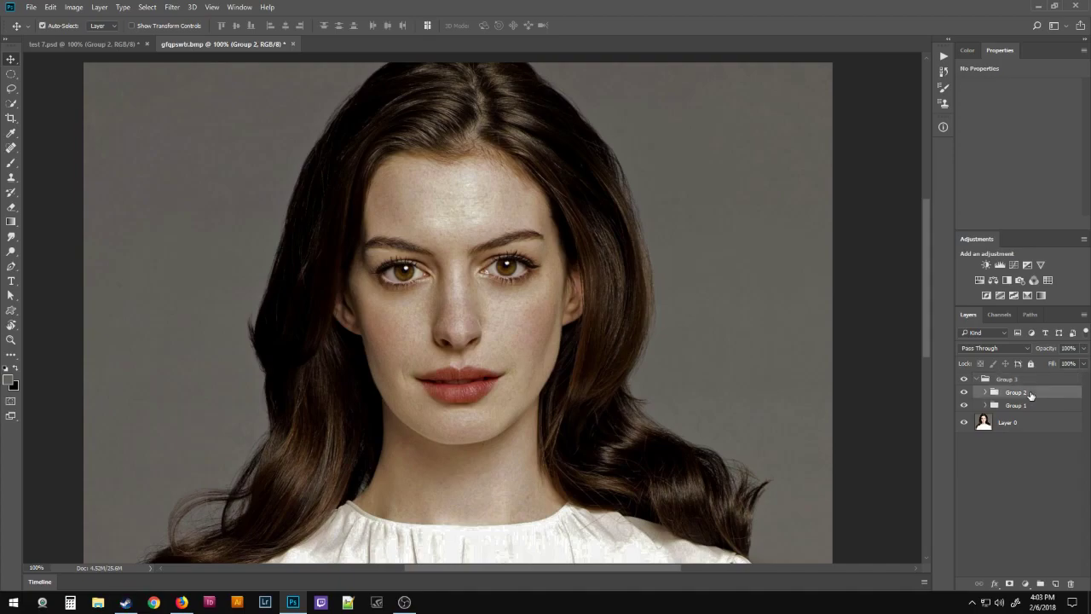
{"action": "key", "text": "ctrl+shift+alt+e"}
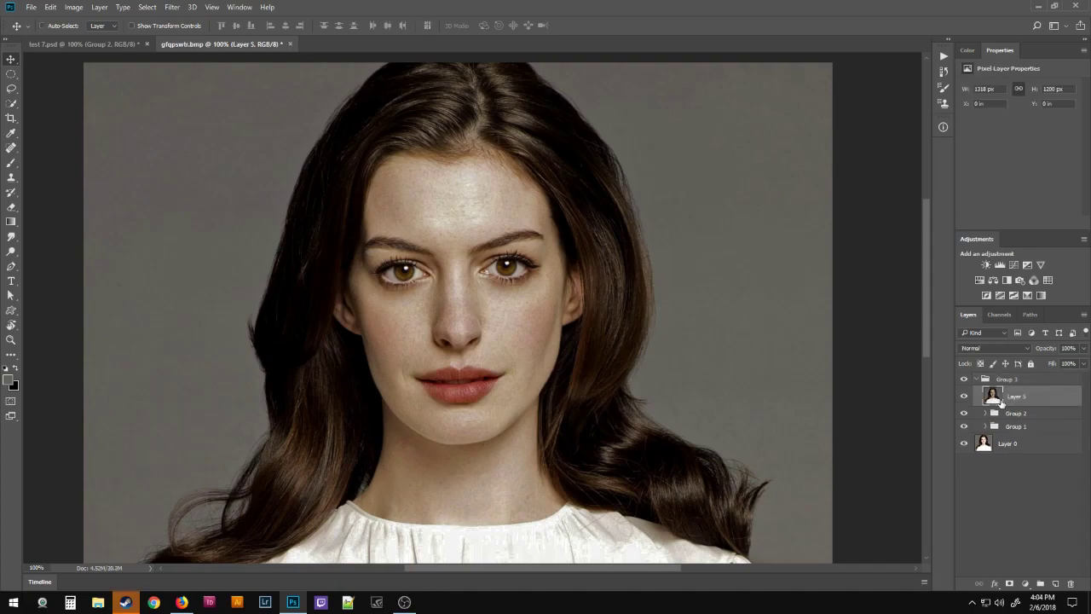
Convert Layer 5 to a smart object and apply Unsharp Mask with amount 100%, radius 1.0 pixels and threshold 0
{"action": "right_click", "coordinate": [1014, 395]}
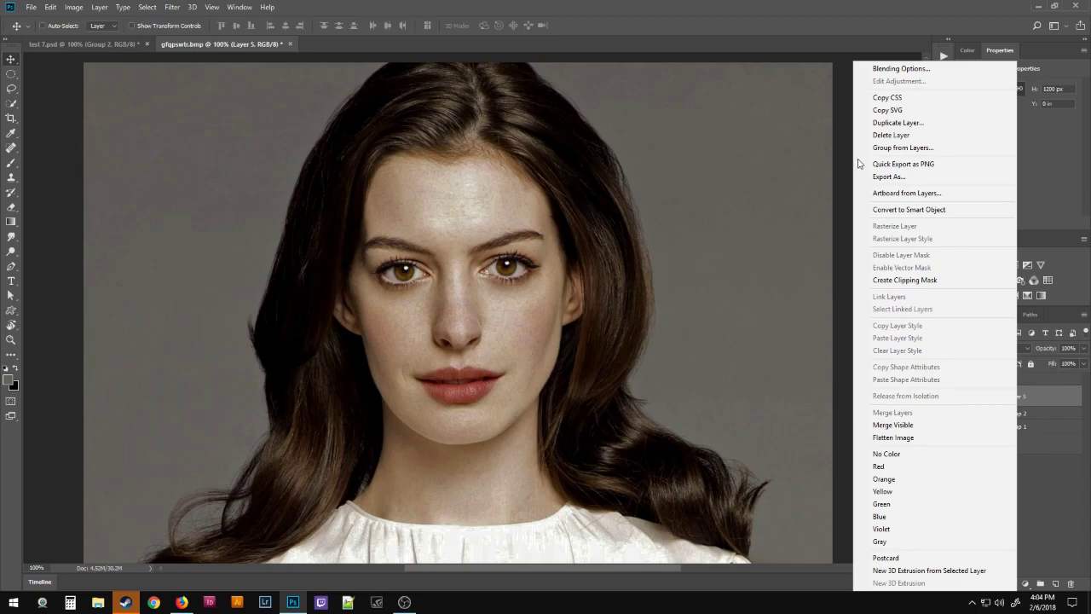
{"action": "left_click", "coordinate": [909, 210]}
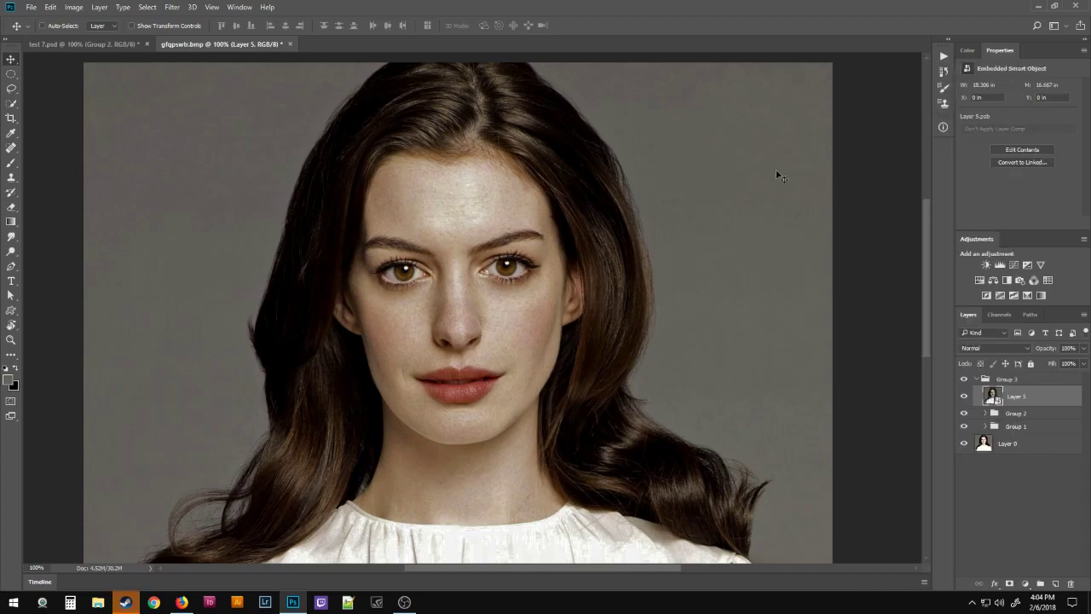
{"action": "left_click", "coordinate": [171, 7]}
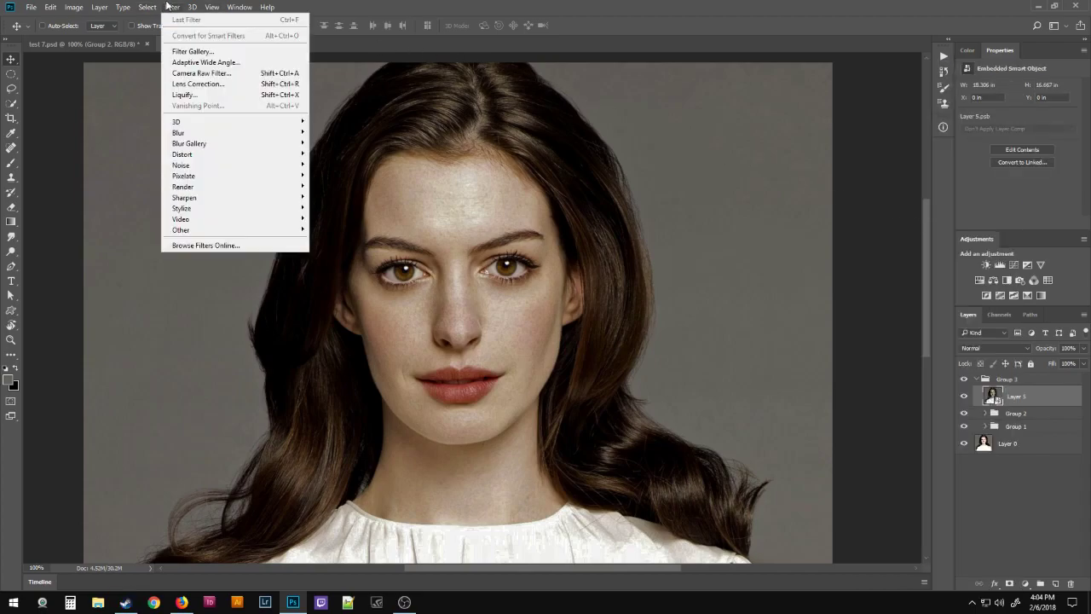
{"action": "mouse_move", "coordinate": [221, 203]}
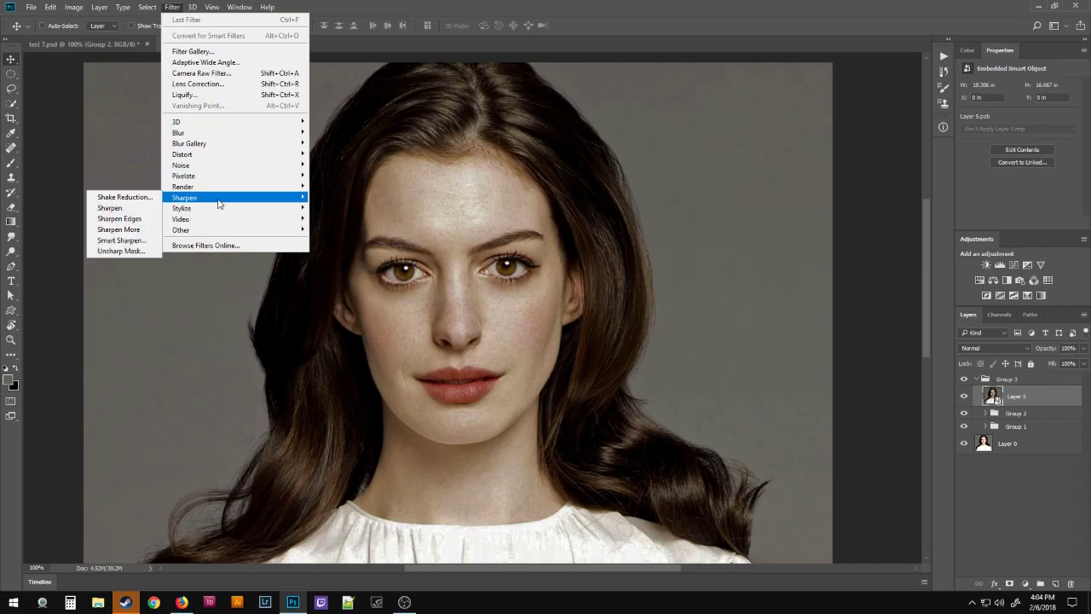
{"action": "left_click", "coordinate": [128, 251]}
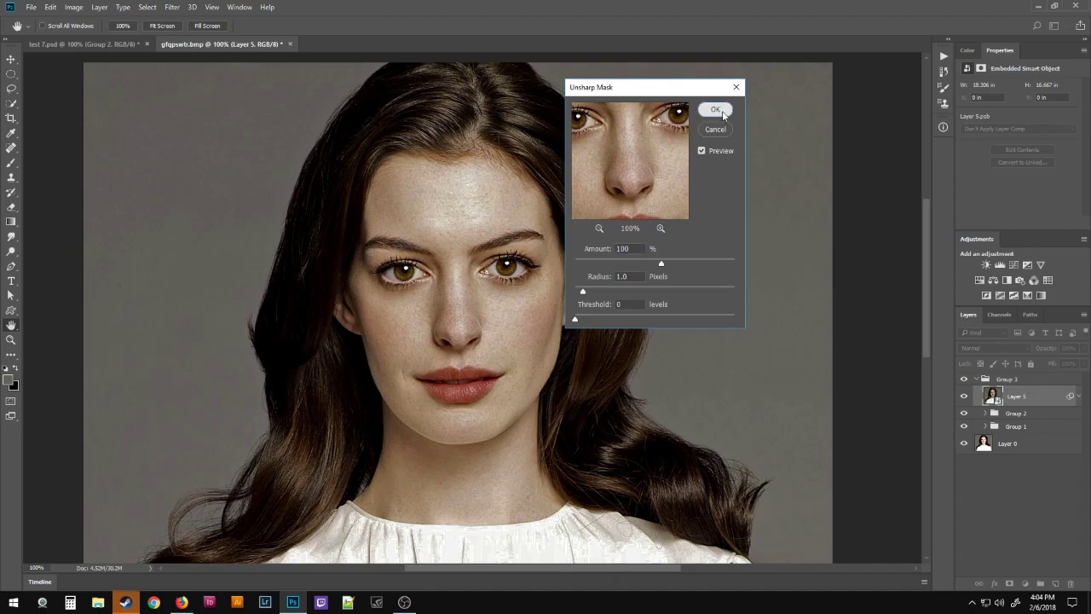
{"action": "left_click", "coordinate": [715, 109]}
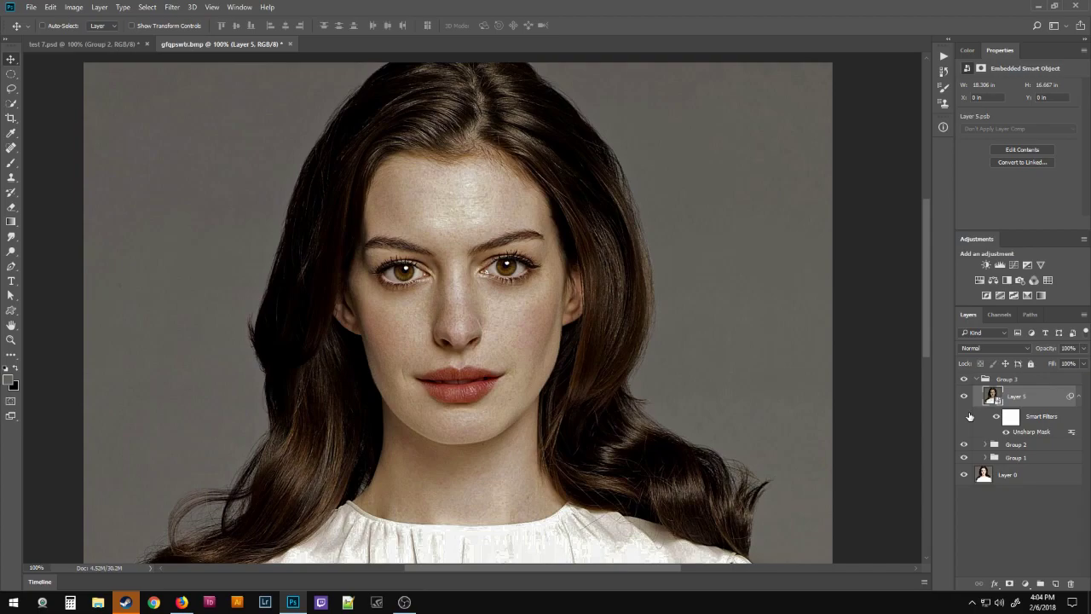
Duplicate the sharpened Layer 5, rasterize the copy and set its blend mode to Soft Light
{"action": "key", "text": "ctrl+j"}
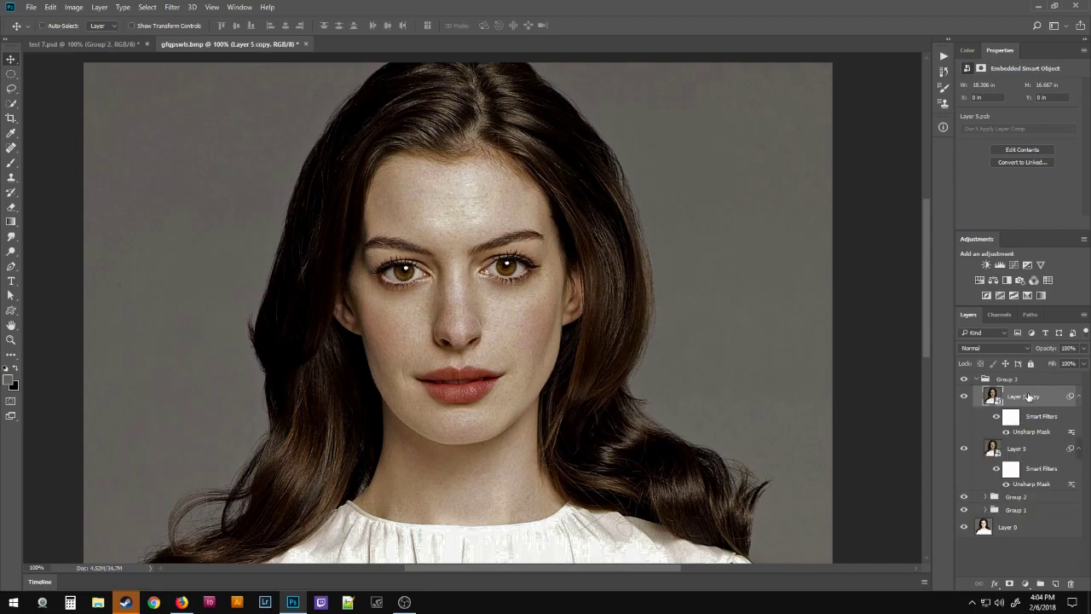
{"action": "right_click", "coordinate": [1028, 395]}
{"action": "left_click", "coordinate": [926, 253]}
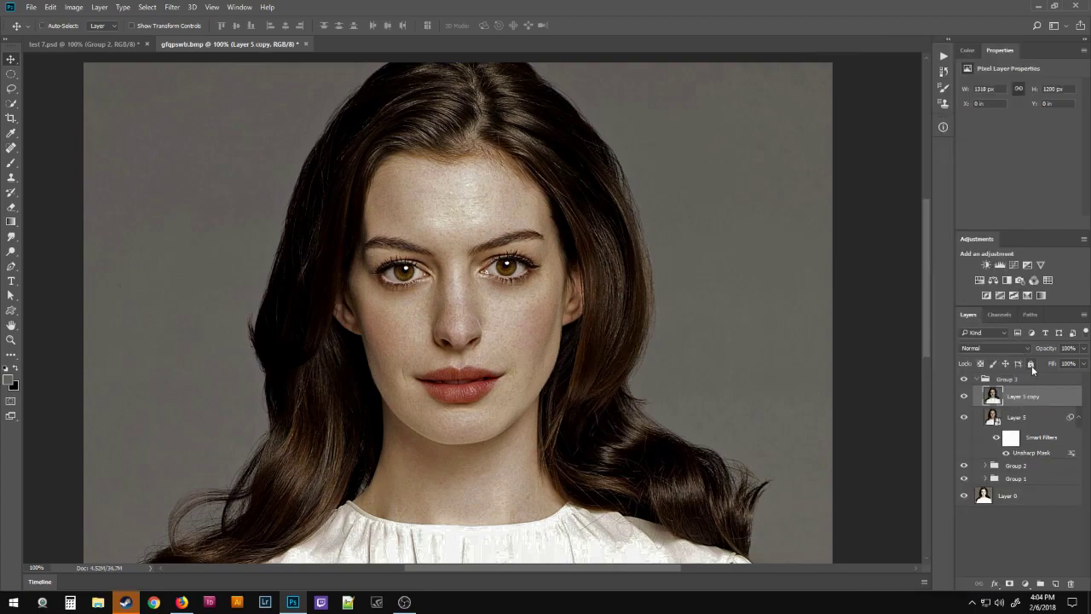
{"action": "left_click", "coordinate": [997, 349]}
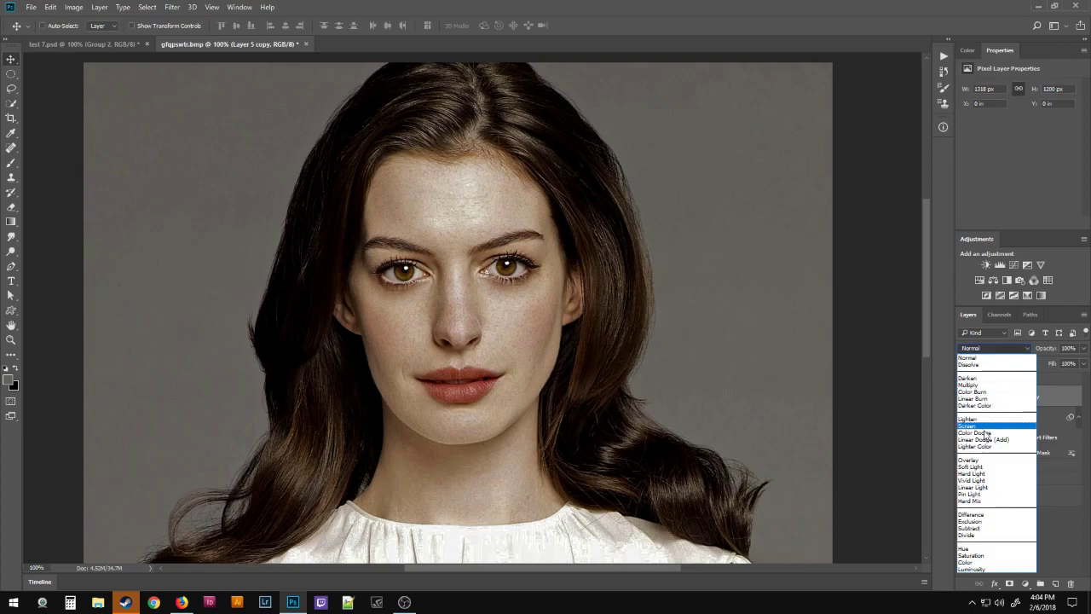
{"action": "left_click", "coordinate": [974, 466]}
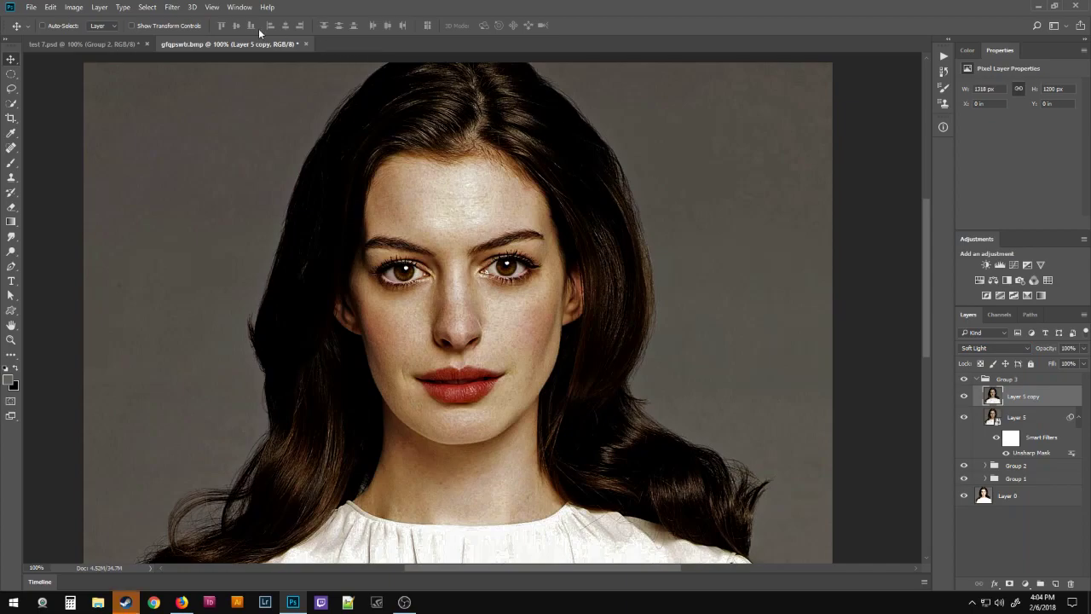
Apply a High Pass filter with a radius of 1.5 pixels to the Layer 5 copy
{"action": "left_click", "coordinate": [172, 7]}
{"action": "mouse_move", "coordinate": [202, 236]}
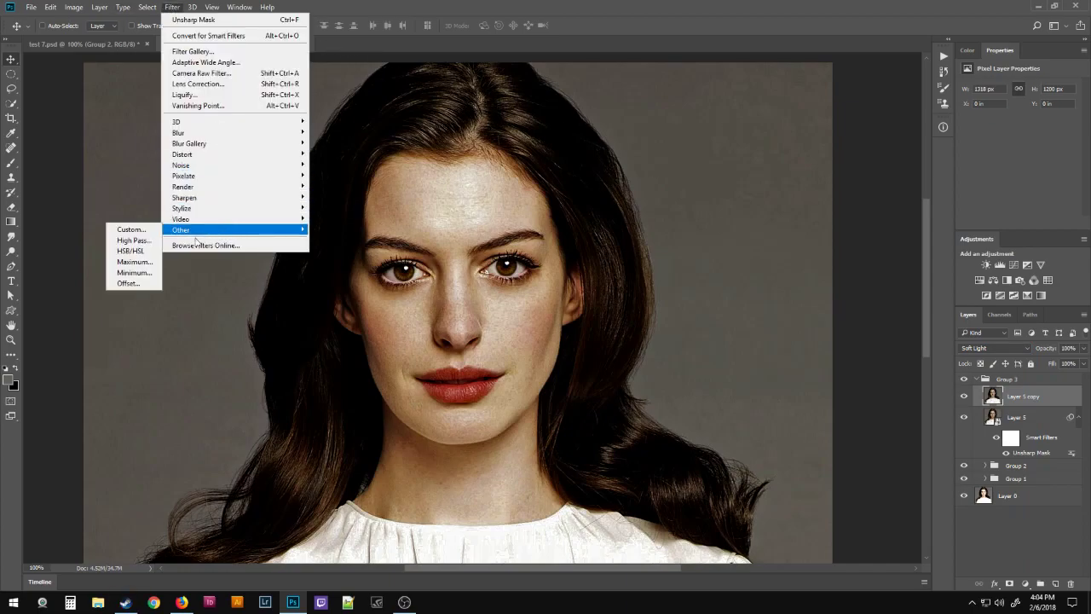
{"action": "left_click", "coordinate": [133, 241]}
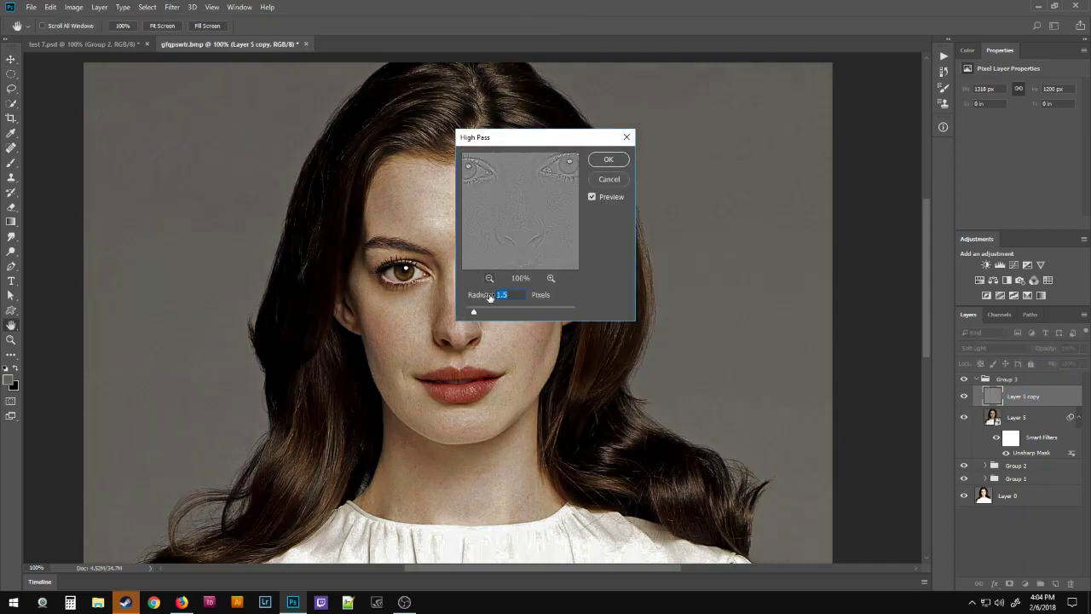
{"action": "left_click", "coordinate": [602, 160]}
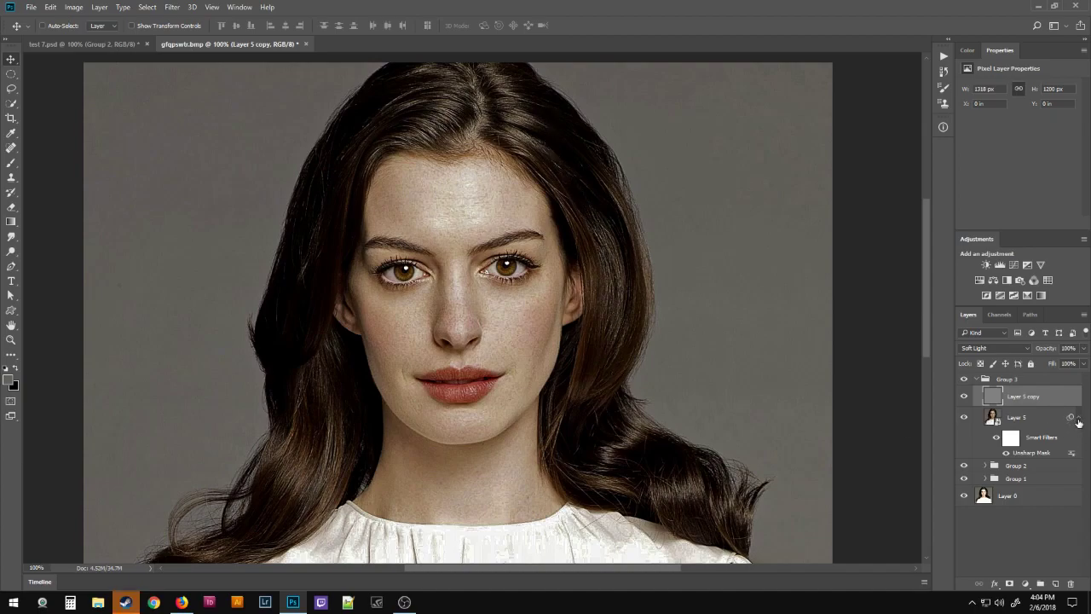
Collapse Layer 5's smart filters and group Layer 5 with its High Pass copy
{"action": "left_click", "coordinate": [1079, 420]}
{"action": "left_click", "coordinate": [1044, 417], "text": "shift"}
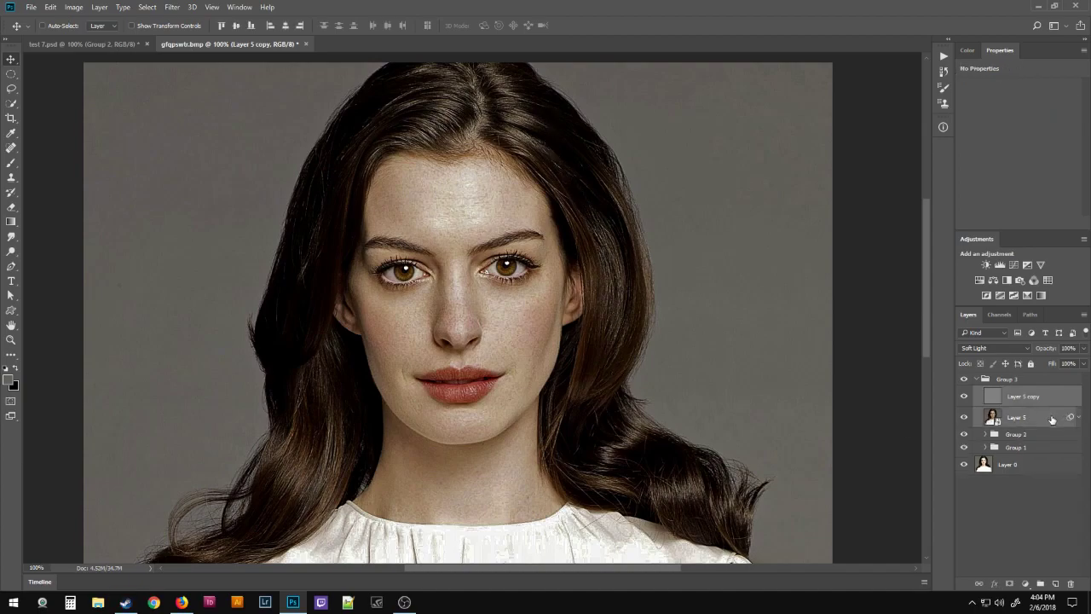
{"action": "left_click", "coordinate": [1041, 584]}
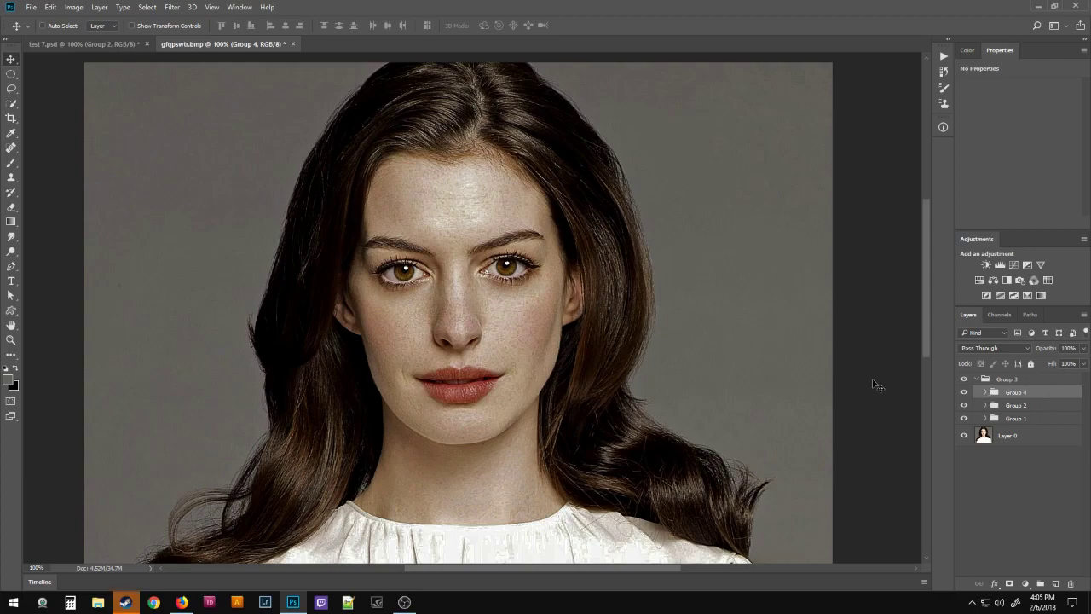
Set Group 4's opacity to 75% and hide and show the group to check the sharpening
{"action": "key", "text": "8"}
{"action": "left_click", "coordinate": [965, 392]}
{"action": "left_click", "coordinate": [966, 392]}
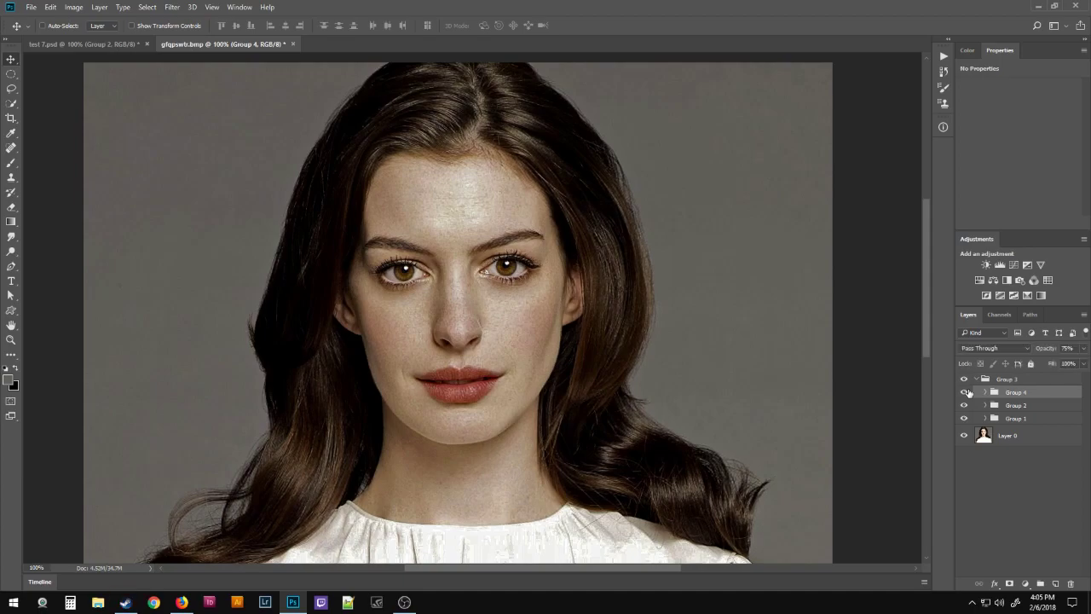
Collapse Group 3 and hide and show it repeatedly to compare the enhanced portrait with the original, leaving it visible
{"action": "left_click", "coordinate": [976, 379]}
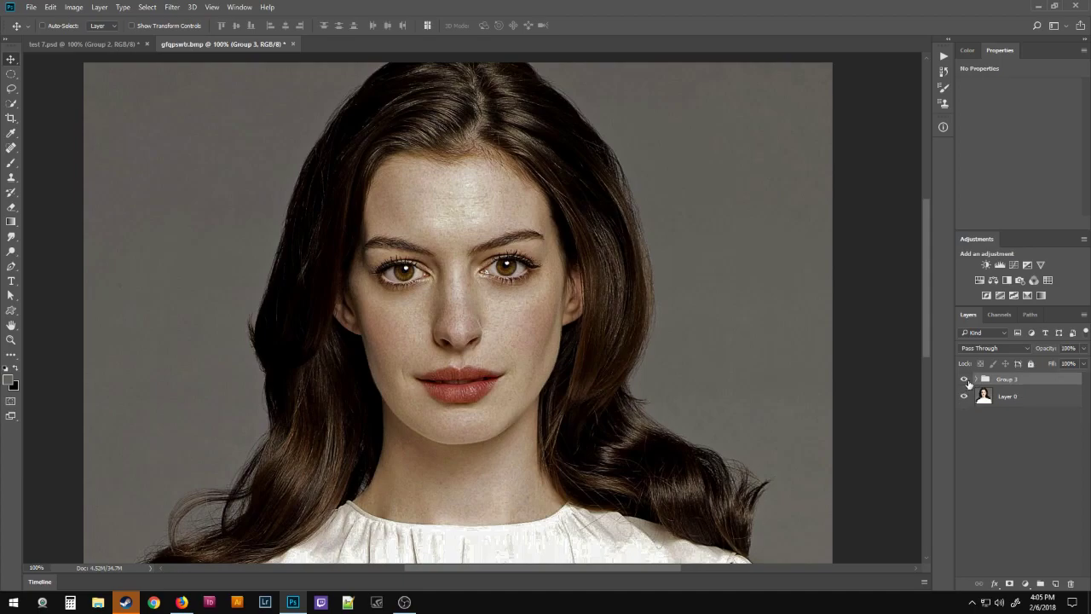
{"action": "left_click", "coordinate": [965, 380]}
{"action": "left_click", "coordinate": [965, 380]}
{"action": "left_click", "coordinate": [965, 380]}
{"action": "left_click", "coordinate": [965, 380]}
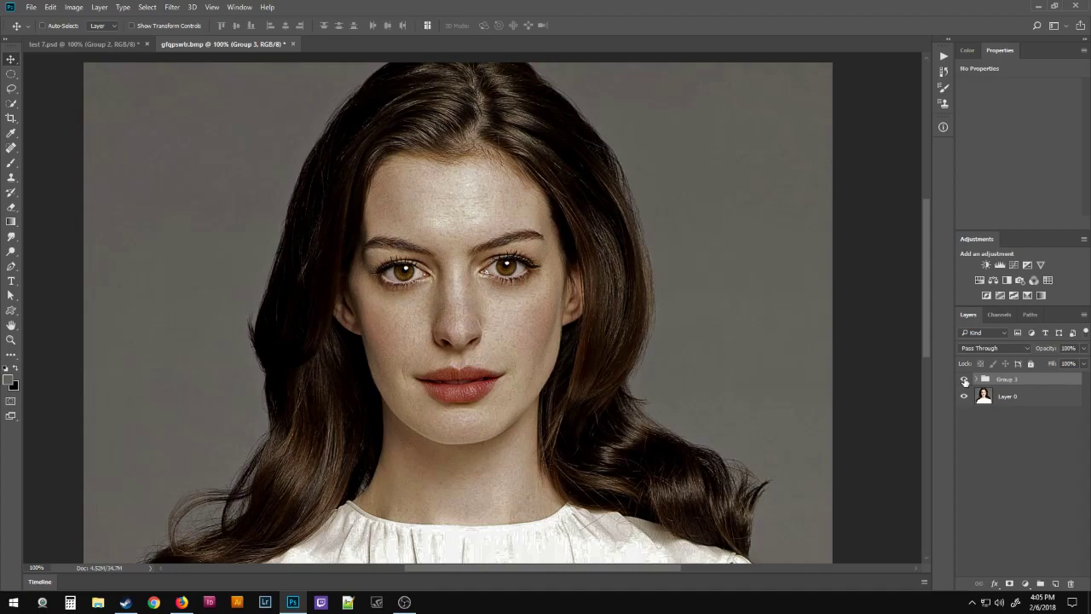
{"action": "left_click", "coordinate": [965, 380]}
{"action": "left_click", "coordinate": [965, 380]}
{"action": "left_click", "coordinate": [965, 380]}
{"action": "left_click", "coordinate": [965, 380]}
{"action": "left_click", "coordinate": [965, 380]}
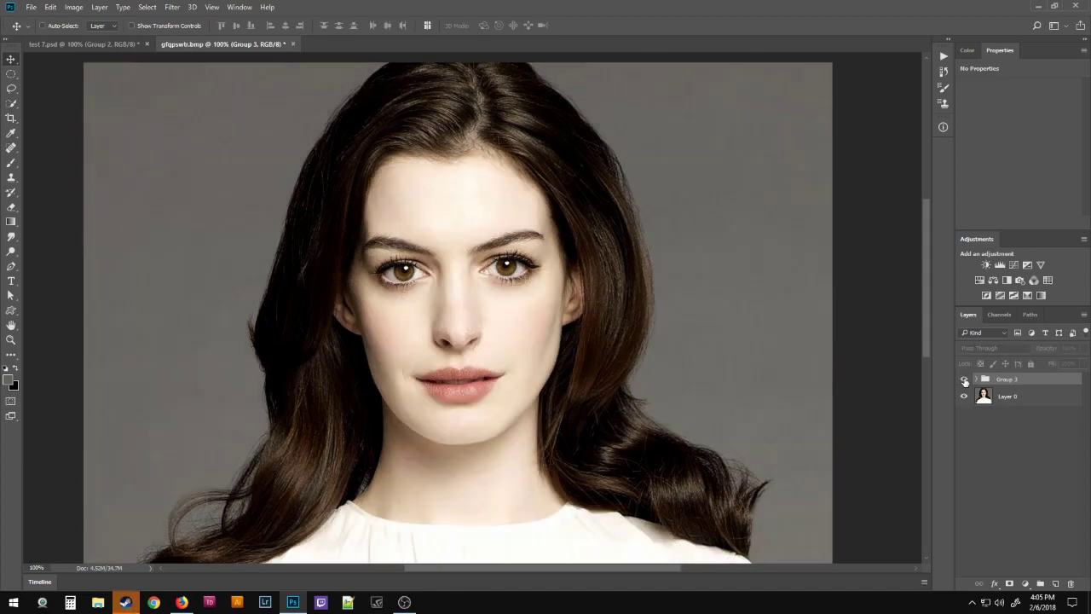
{"action": "left_click", "coordinate": [965, 380]}
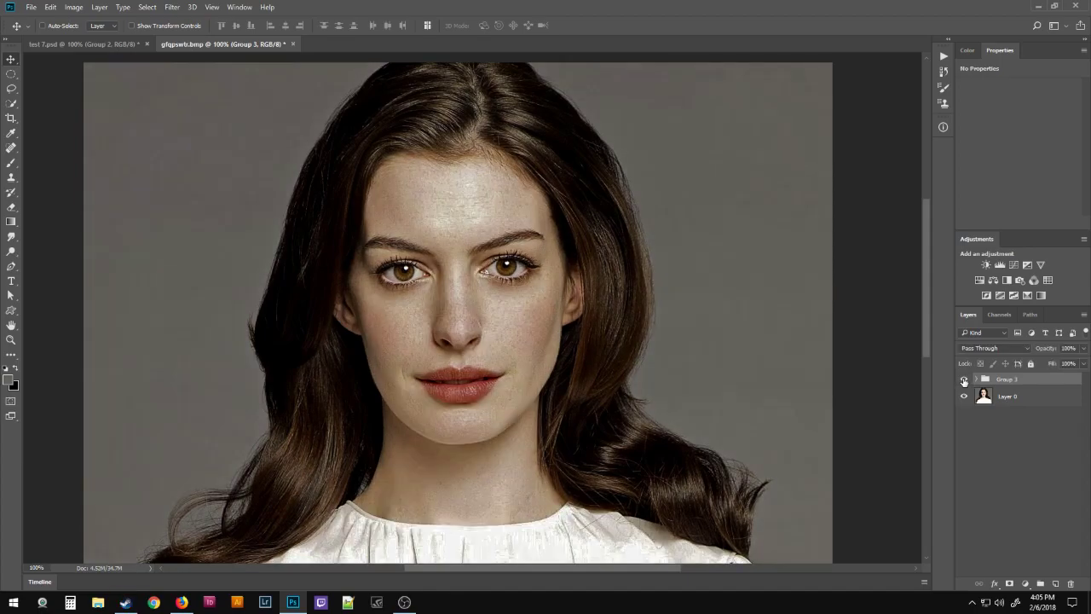
{"action": "left_click", "coordinate": [965, 380]}
{"action": "left_click", "coordinate": [965, 380]}
{"action": "left_click", "coordinate": [965, 380]}
{"action": "left_click", "coordinate": [965, 380]}
Stamp all visible layers into a new layer above Group 3 and widen the canvas to 200 percent, anchored at the middle right
{"action": "key", "text": "ctrl+shift+alt+e"}
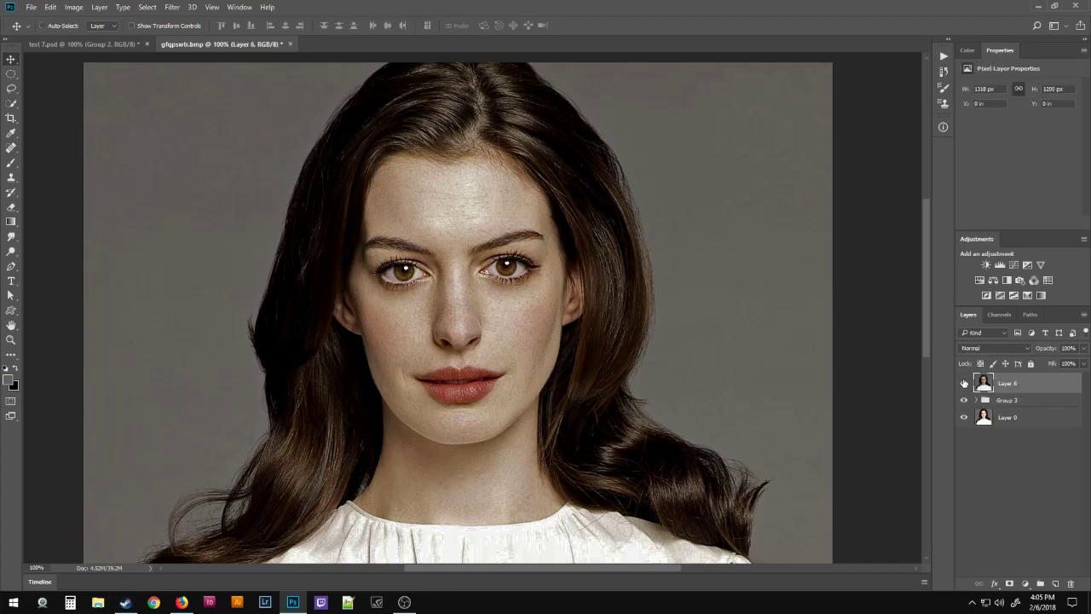
{"action": "key", "text": "ctrl+alt+c"}
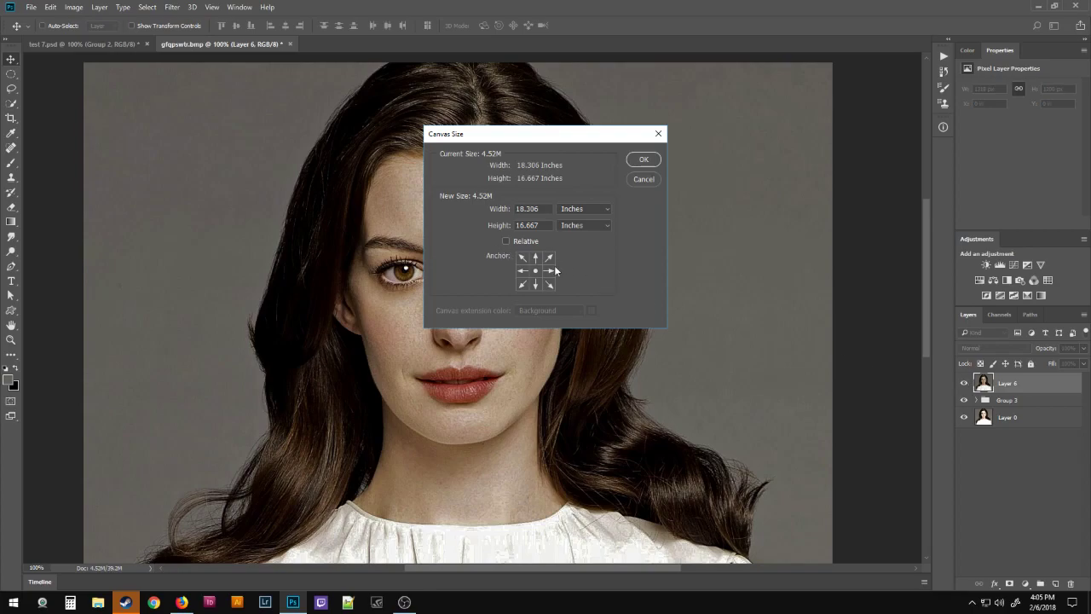
{"action": "left_click", "coordinate": [580, 213]}
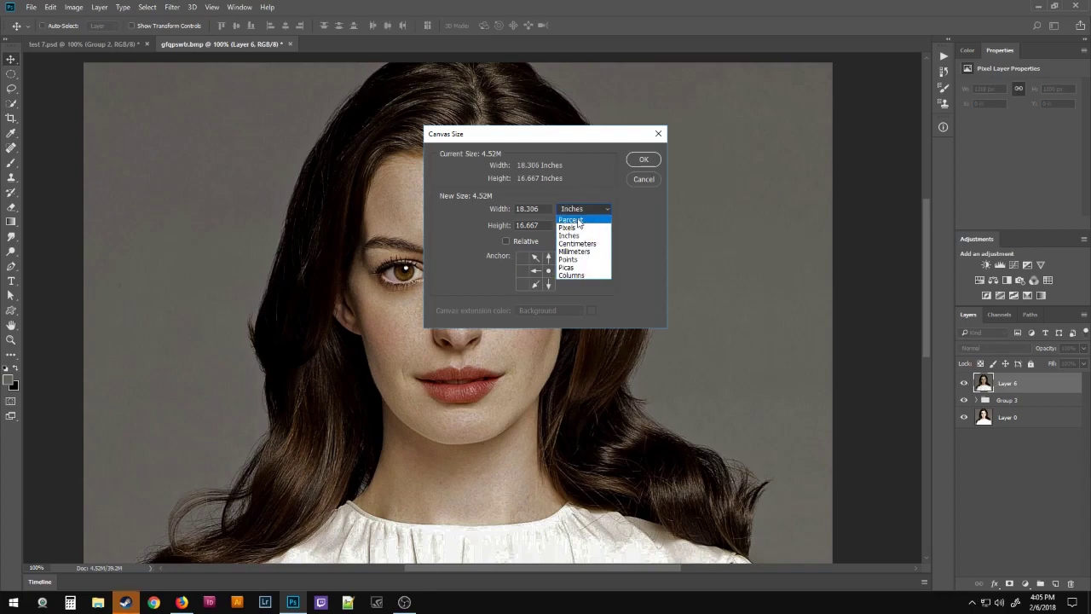
{"action": "left_click", "coordinate": [571, 220]}
{"action": "double_click", "coordinate": [546, 208]}
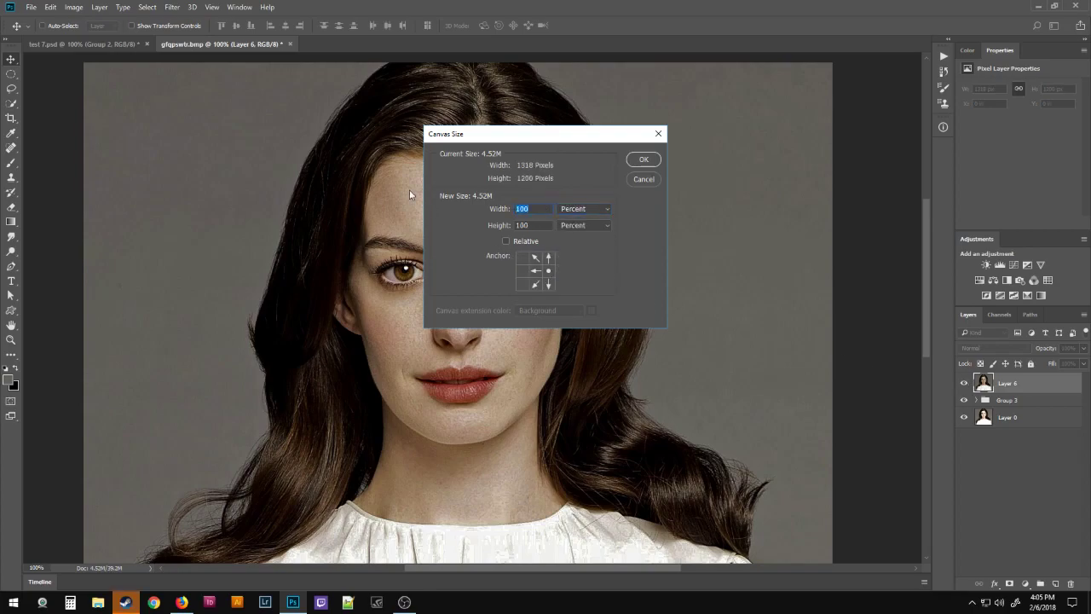
{"action": "type", "text": "200"}
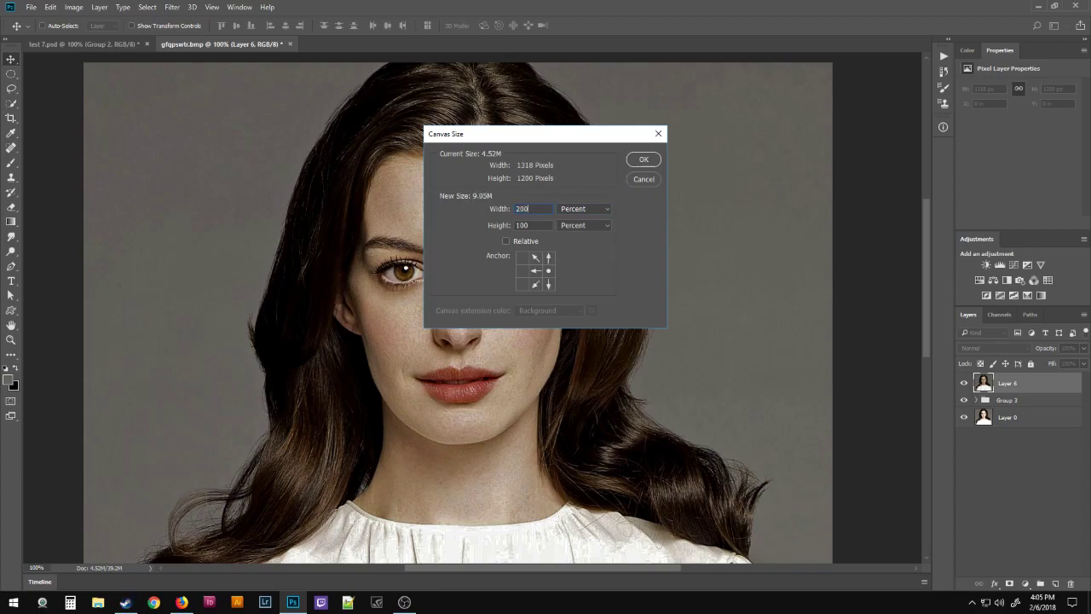
{"action": "key", "text": "Return"}
Align the original portrait on Layer 0 to the left edge of the whole canvas and clear the selection
{"action": "key", "text": "ctrl+a"}
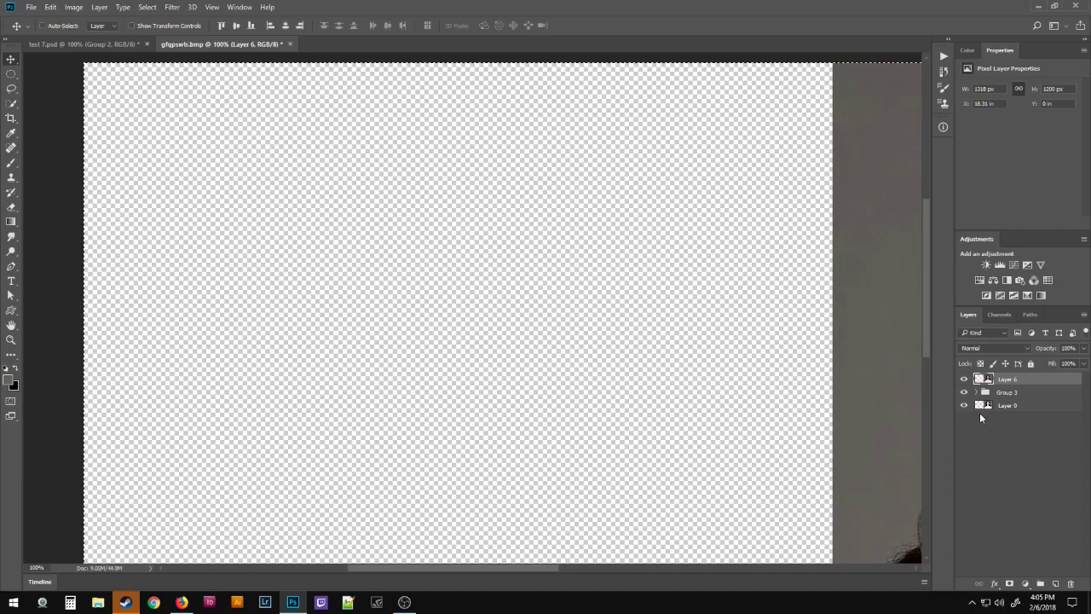
{"action": "left_click", "coordinate": [1001, 405]}
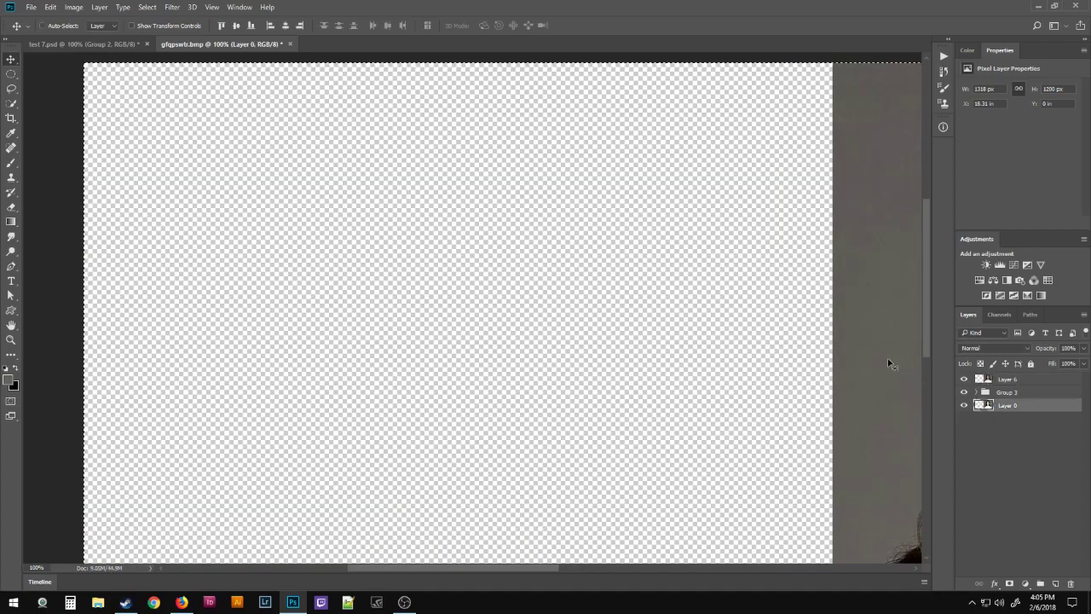
{"action": "left_click", "coordinate": [270, 25]}
{"action": "key", "text": "ctrl+d"}
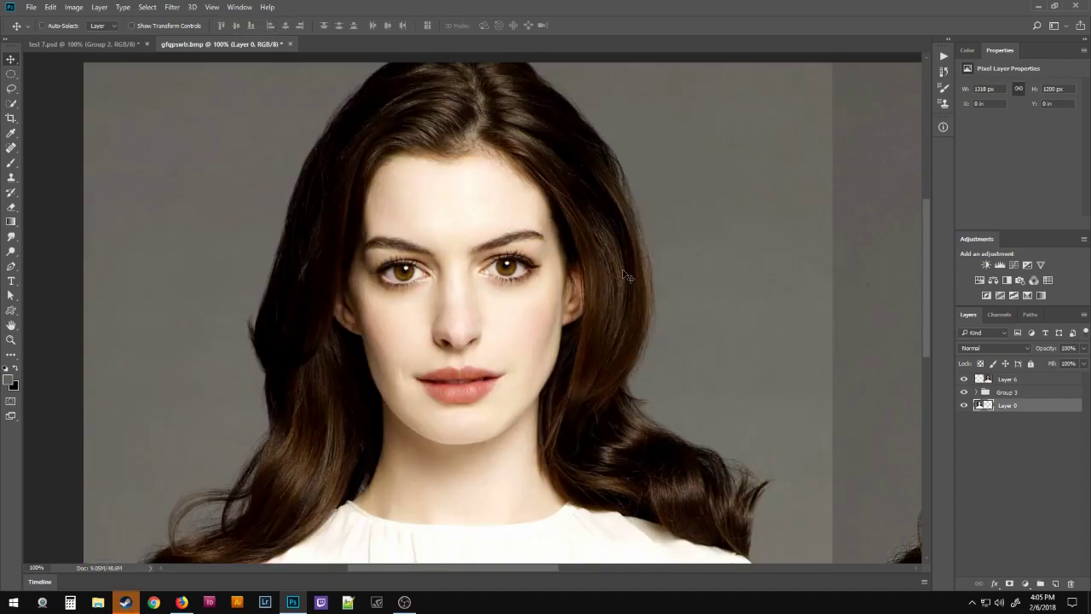
Hide Group 3 and select Layer 6, leaving only the original and merged portraits side by side
{"action": "left_click_drag", "start_coordinate": [784, 306], "coordinate": [526, 299]}
{"action": "left_click_drag", "start_coordinate": [666, 290], "coordinate": [628, 292]}
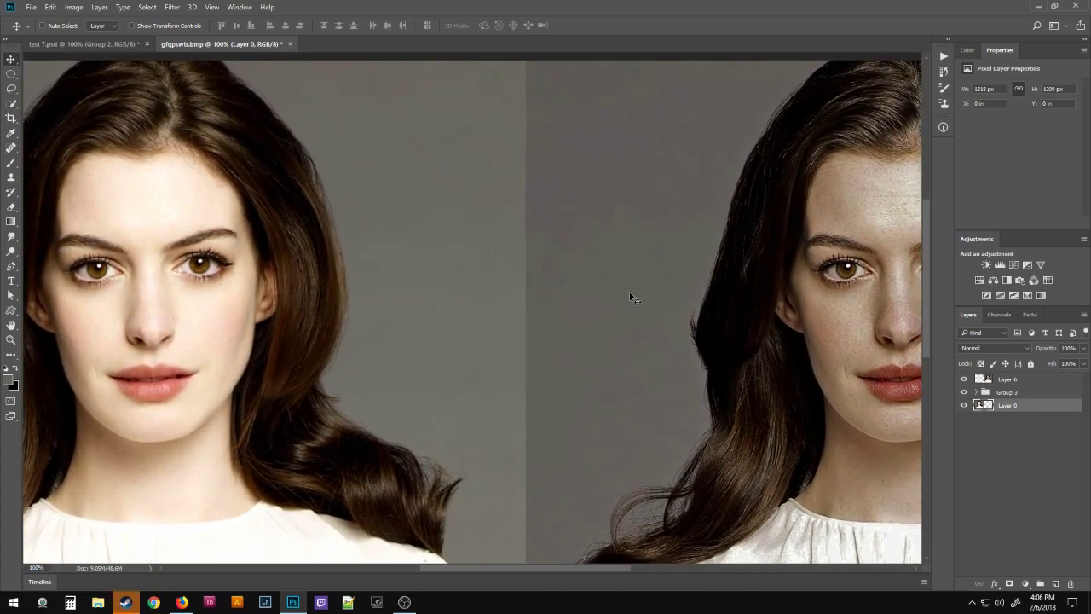
{"action": "key", "text": "ctrl"}
{"action": "key", "text": "ctrl+minus"}
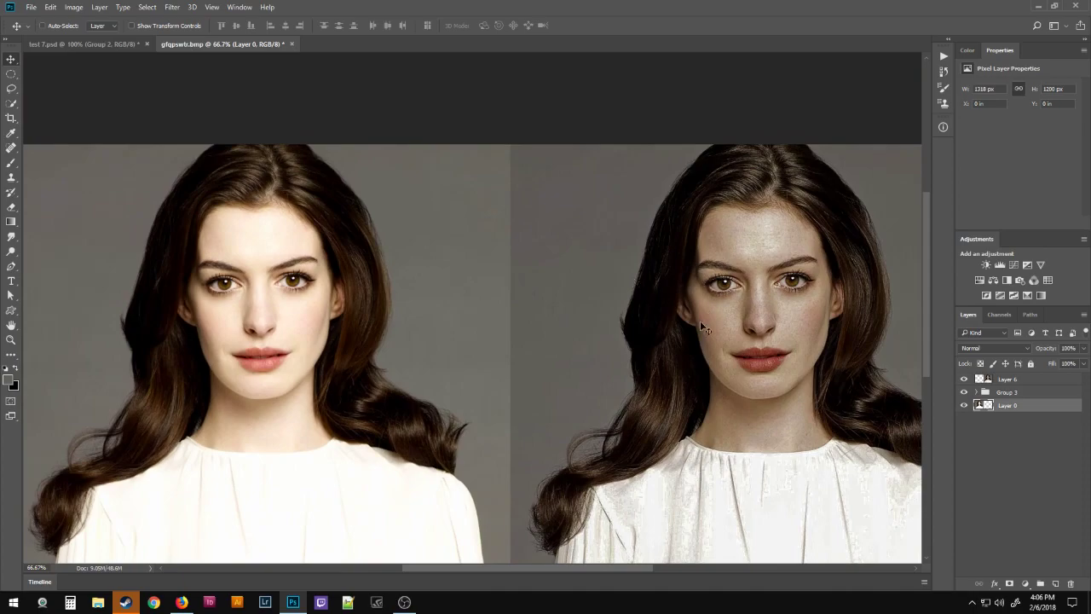
{"action": "left_click_drag", "start_coordinate": [682, 335], "coordinate": [626, 285]}
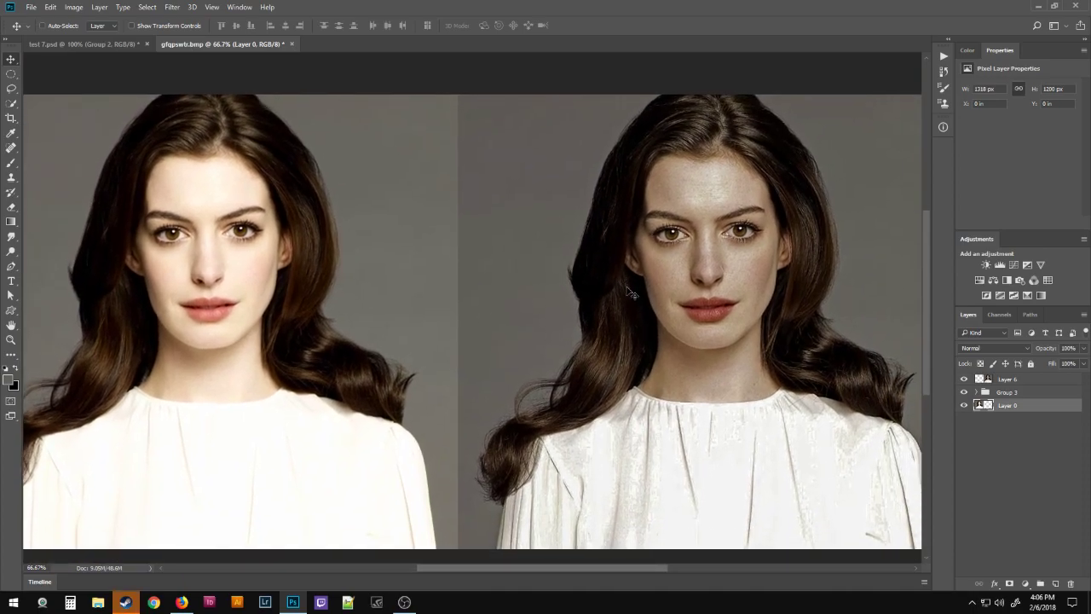
{"action": "left_click", "coordinate": [964, 392]}
{"action": "left_click", "coordinate": [1007, 381]}
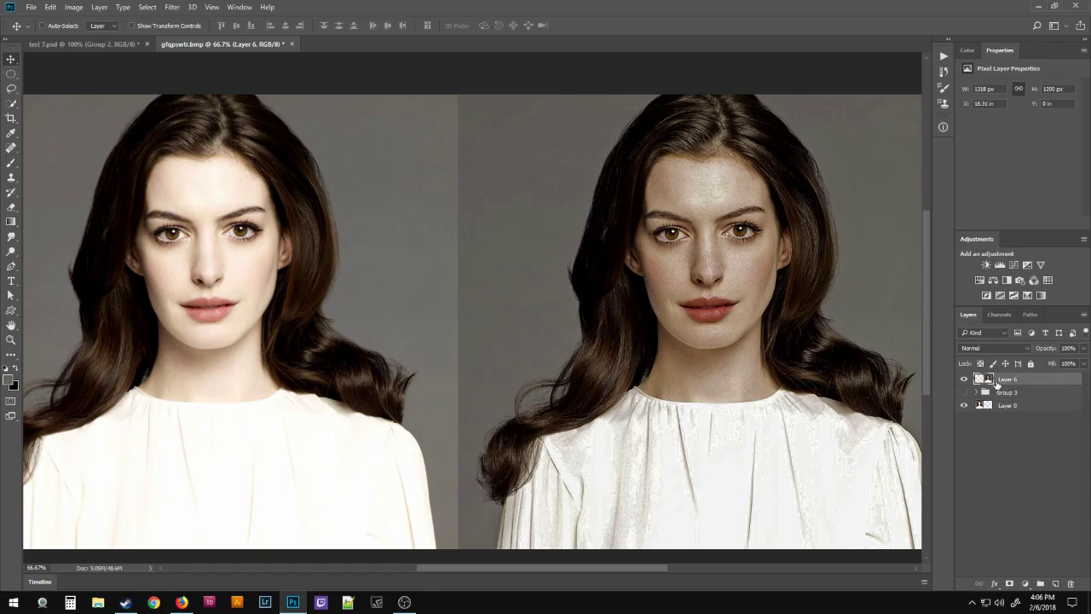
Hide the interface panels and examine the original and enhanced faces side by side at 100% zoom
{"action": "left_click_drag", "start_coordinate": [810, 349], "coordinate": [803, 354]}
{"action": "key", "text": "Tab"}
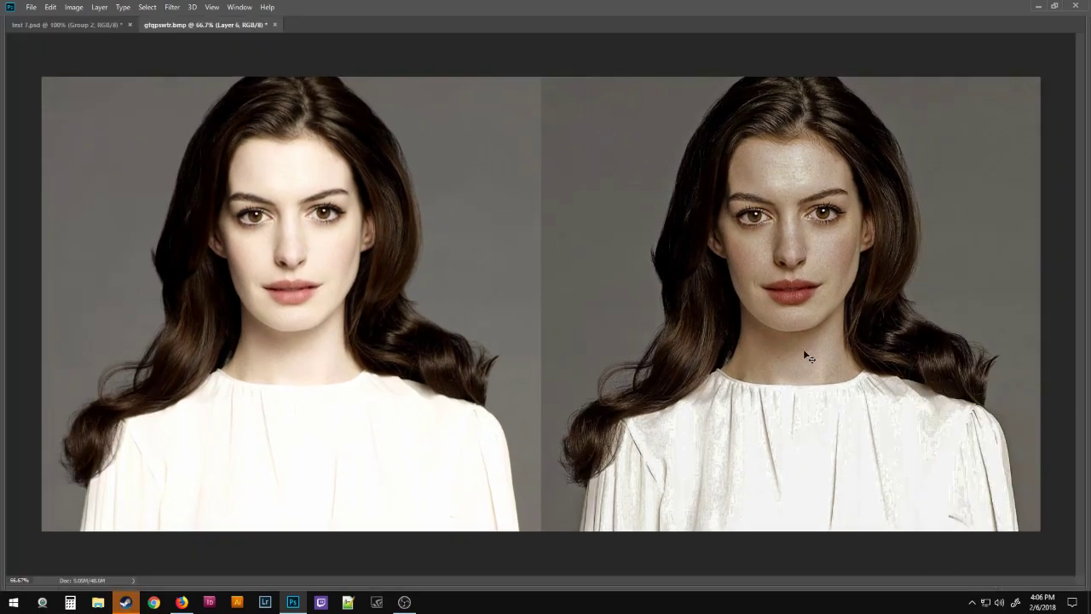
{"action": "scroll", "coordinate": [802, 344], "scroll_direction": "up", "scroll_amount": 1}
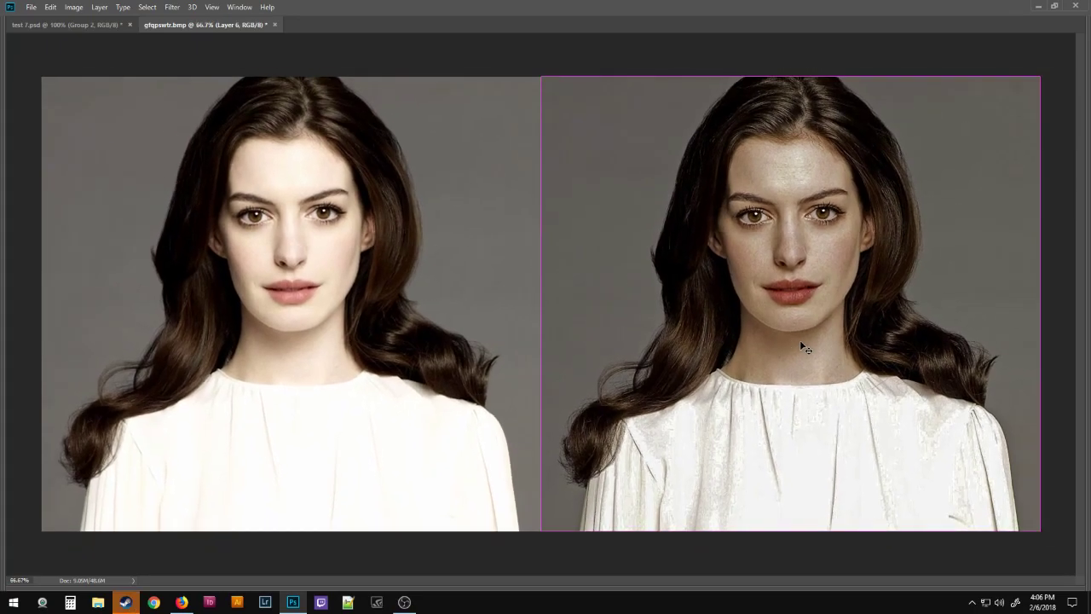
{"action": "scroll", "coordinate": [803, 346], "scroll_direction": "up", "scroll_amount": 1}
{"action": "left_click_drag", "start_coordinate": [831, 350], "coordinate": [836, 424]}
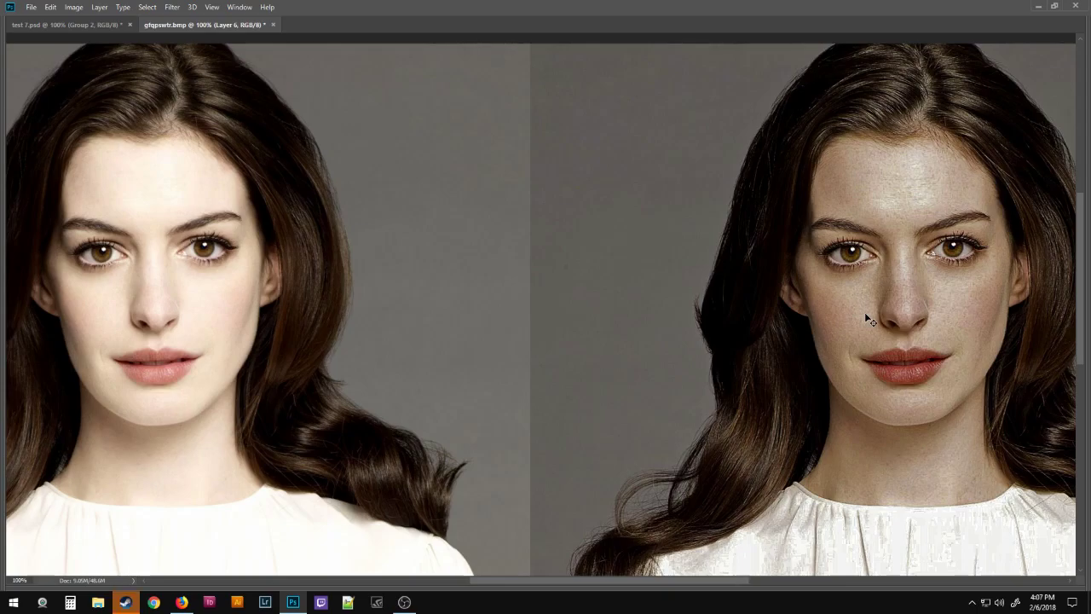
Bring back the interface panels and examine the enhanced portrait beside the original at 100% zoom
{"action": "key", "text": "Tab"}
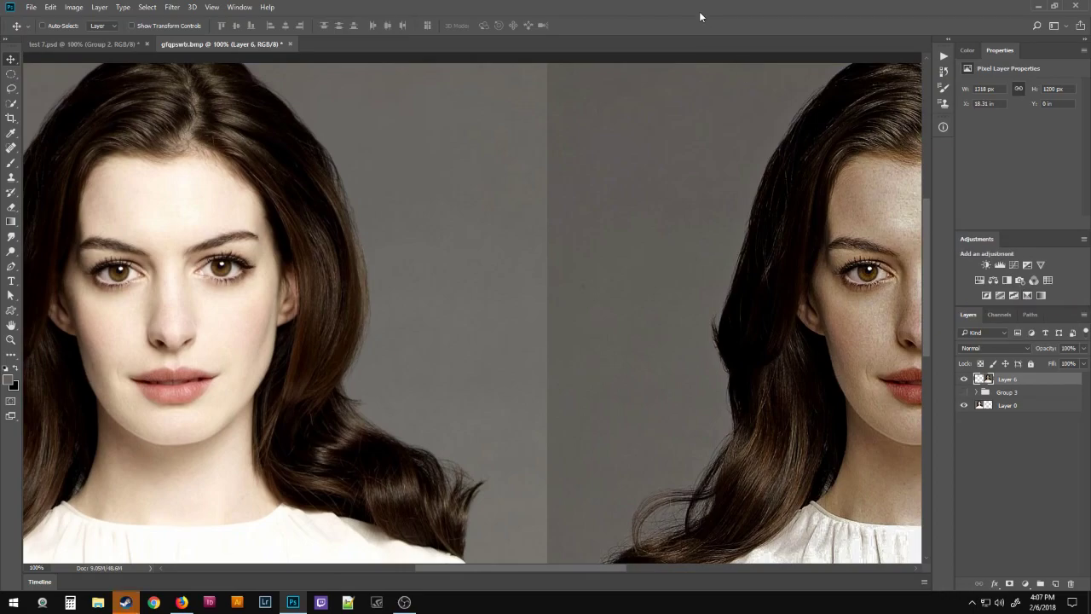
{"action": "key", "text": "Tab"}
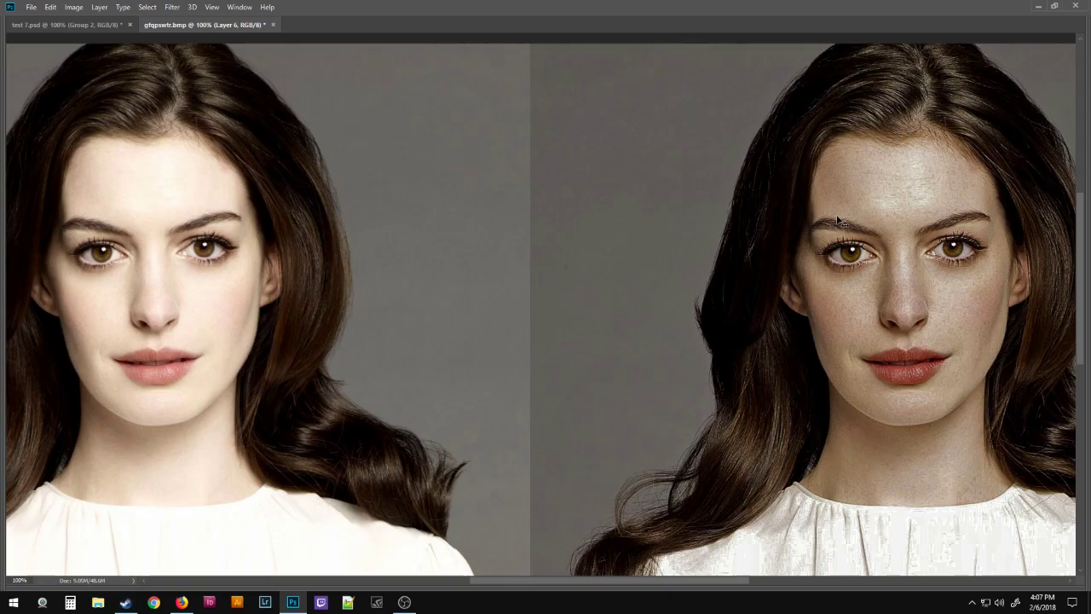
{"action": "key", "text": "Tab"}
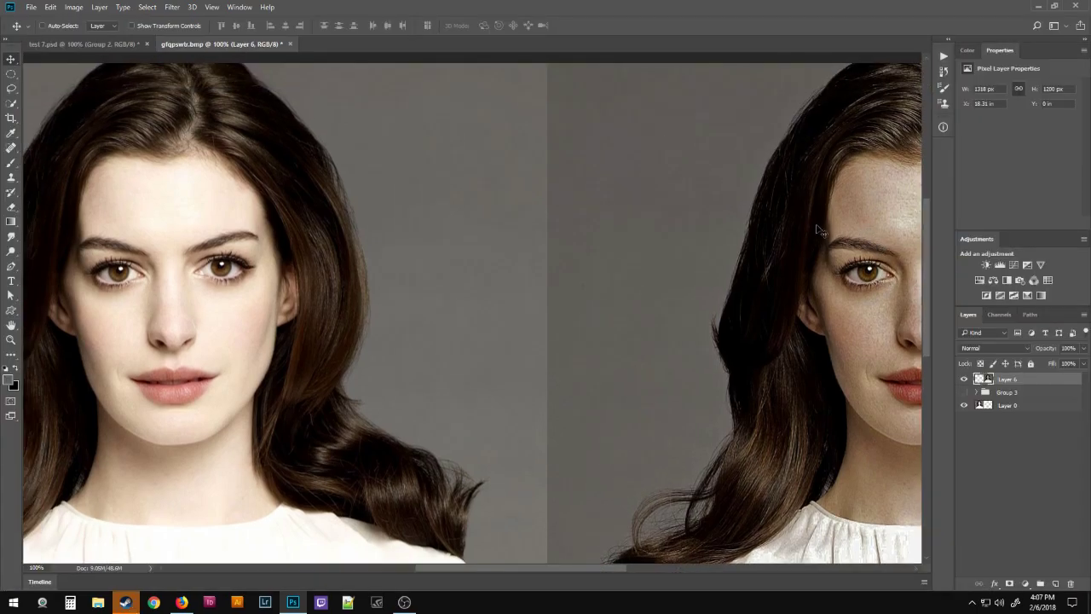
{"action": "left_click_drag", "start_coordinate": [699, 250], "coordinate": [526, 219]}
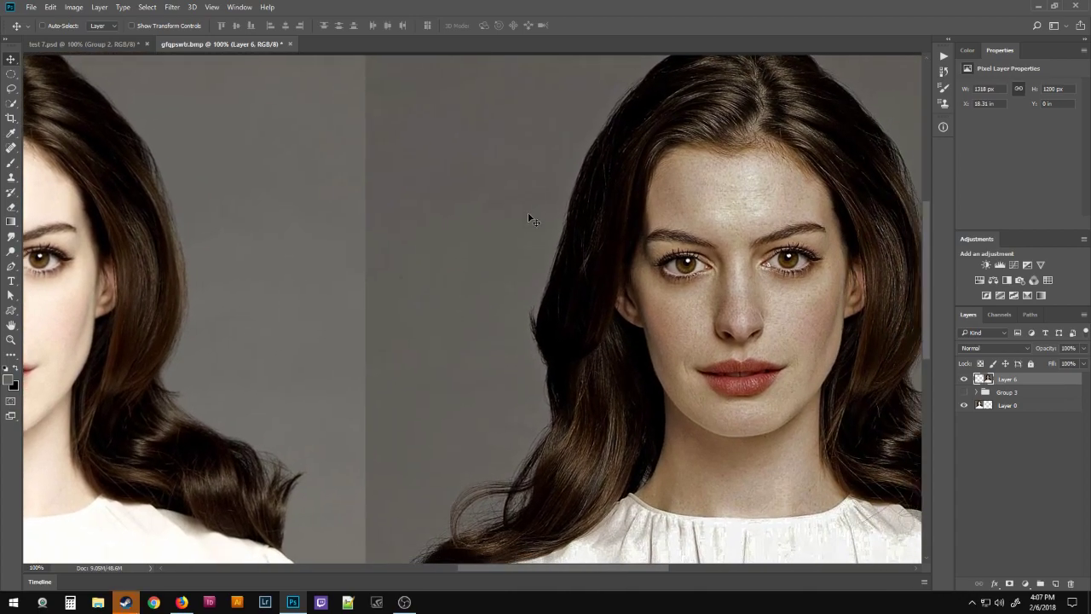
Revert the portrait document to its Stamp Visible history state, undoing the canvas widening and the left alignment of Layer 0
{"action": "left_click", "coordinate": [984, 406]}
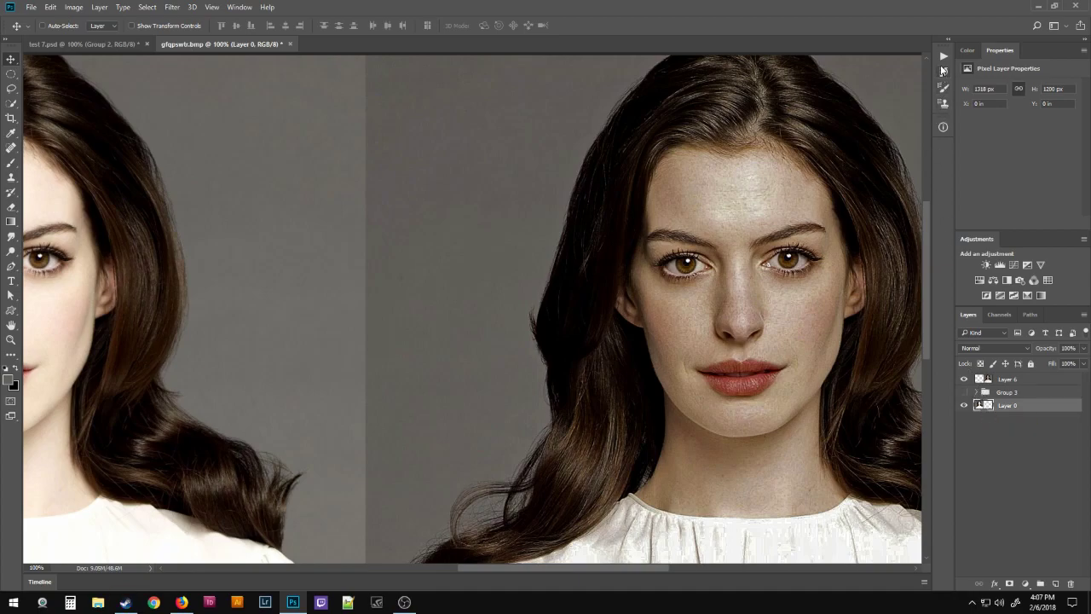
{"action": "left_click", "coordinate": [943, 72]}
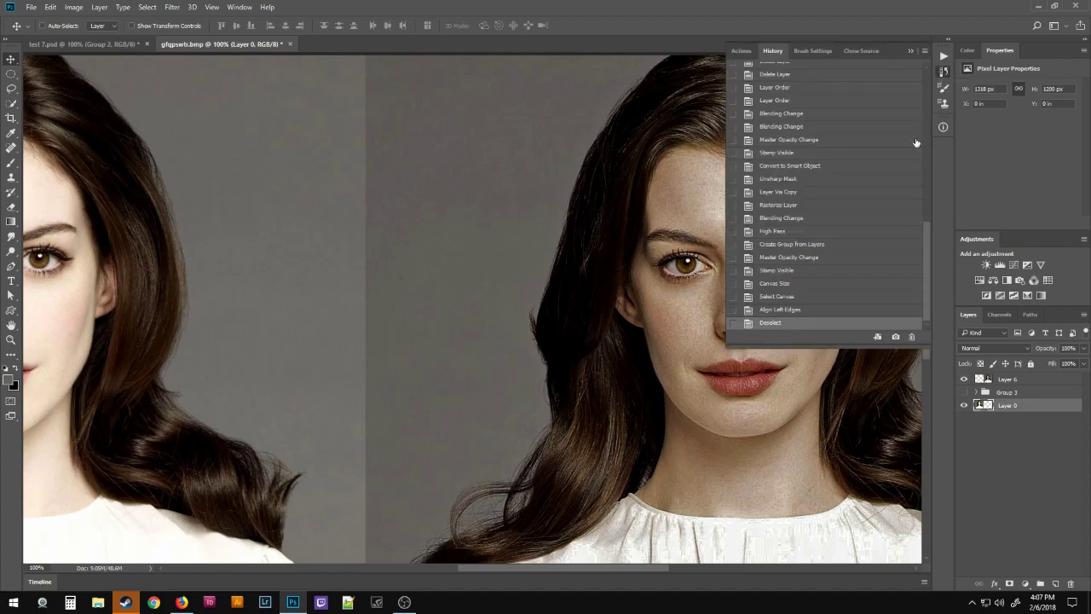
{"action": "left_click", "coordinate": [800, 310]}
{"action": "left_click", "coordinate": [802, 297]}
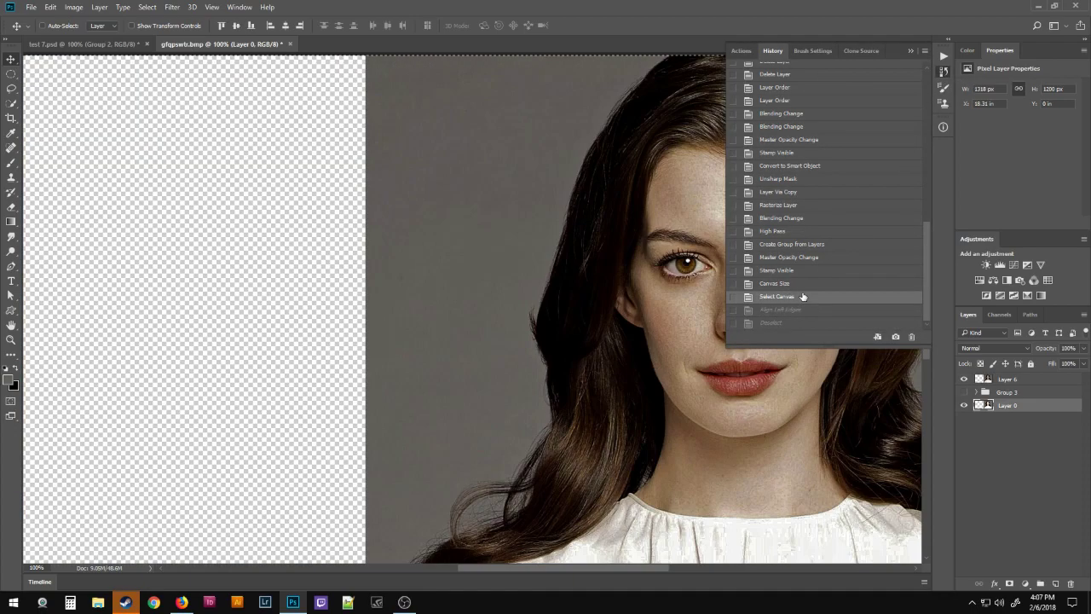
{"action": "left_click", "coordinate": [803, 283]}
{"action": "left_click", "coordinate": [806, 270]}
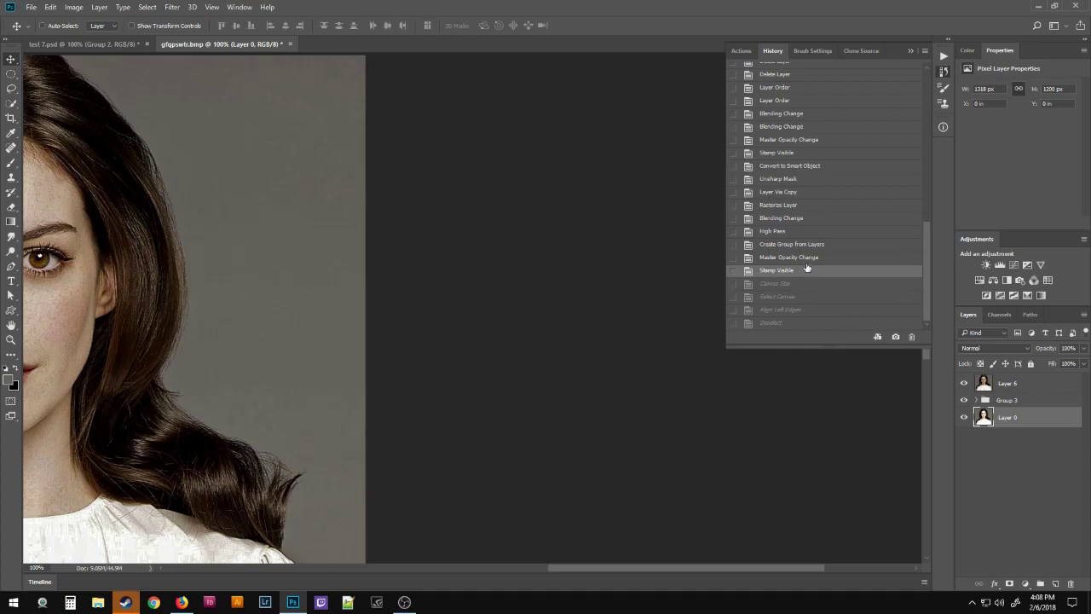
{"action": "left_click", "coordinate": [948, 76]}
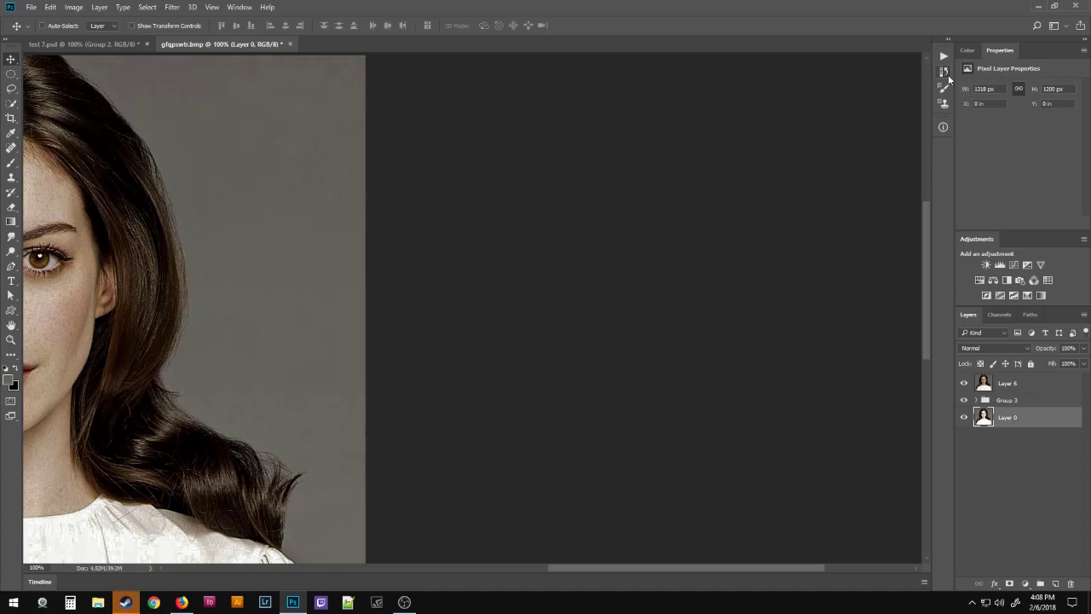
Delete the merged Layer 6 above Group 3, with the portrait's face framed at 100% zoom
{"action": "key", "text": "ctrl+0"}
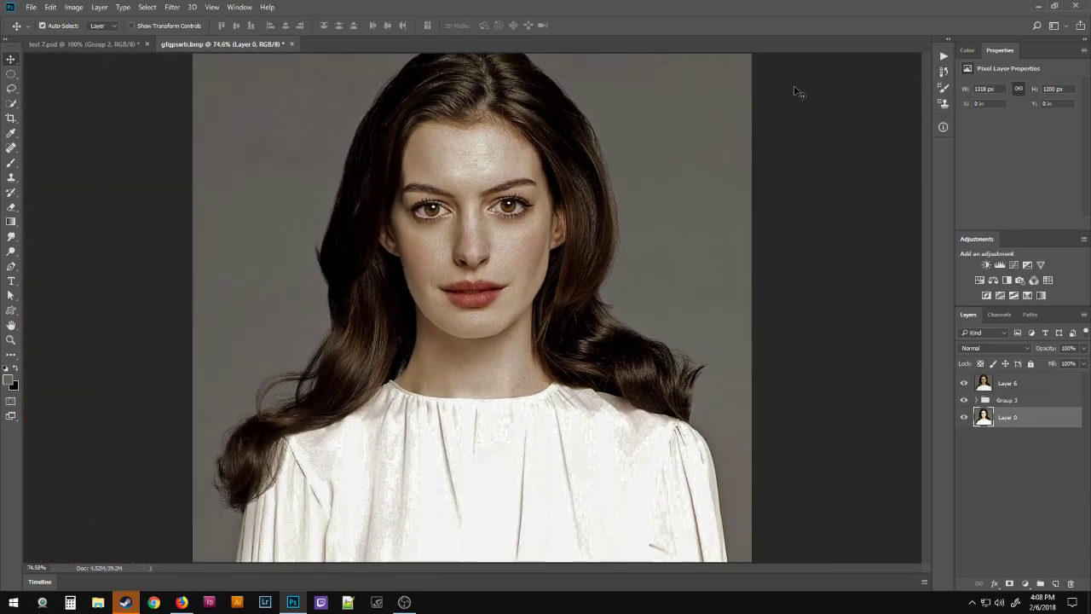
{"action": "key", "text": "ctrl+1"}
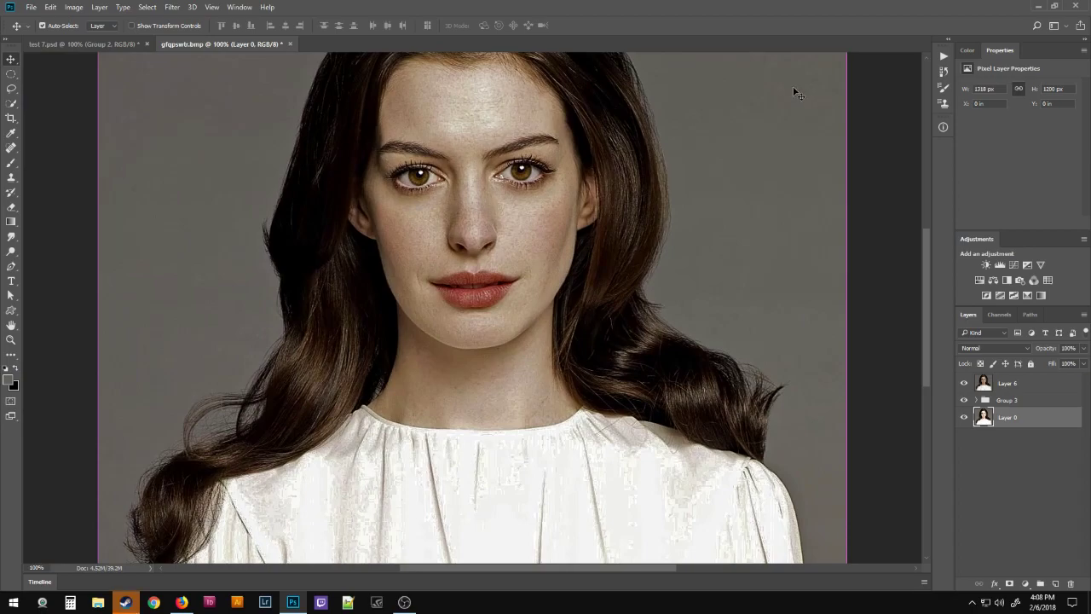
{"action": "left_click_drag", "start_coordinate": [693, 136], "coordinate": [666, 135]}
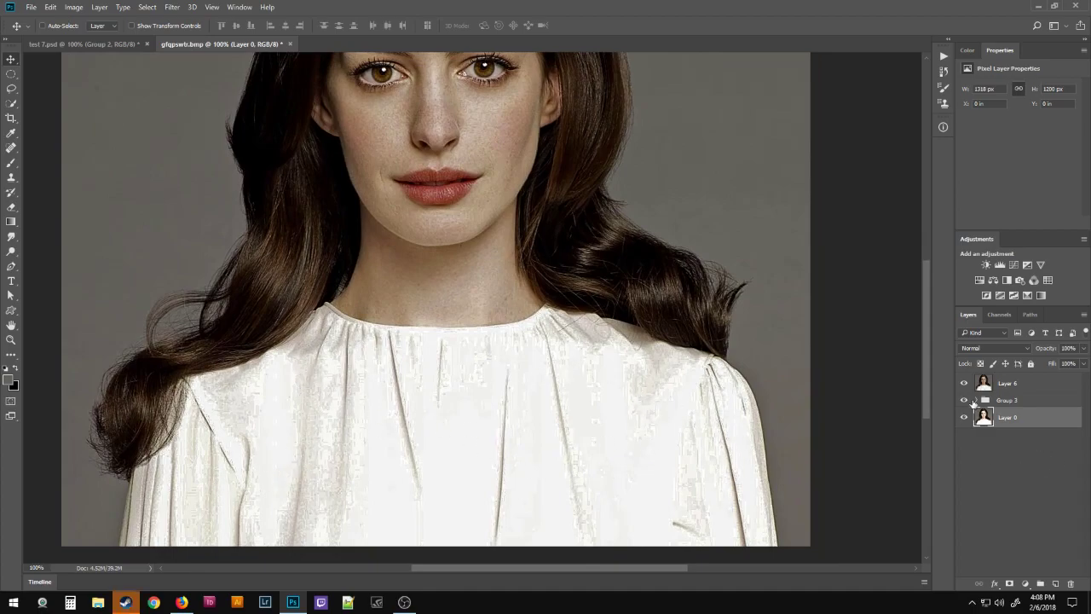
{"action": "left_click_drag", "start_coordinate": [456, 318], "coordinate": [439, 481]}
{"action": "left_click_drag", "start_coordinate": [409, 372], "coordinate": [432, 389]}
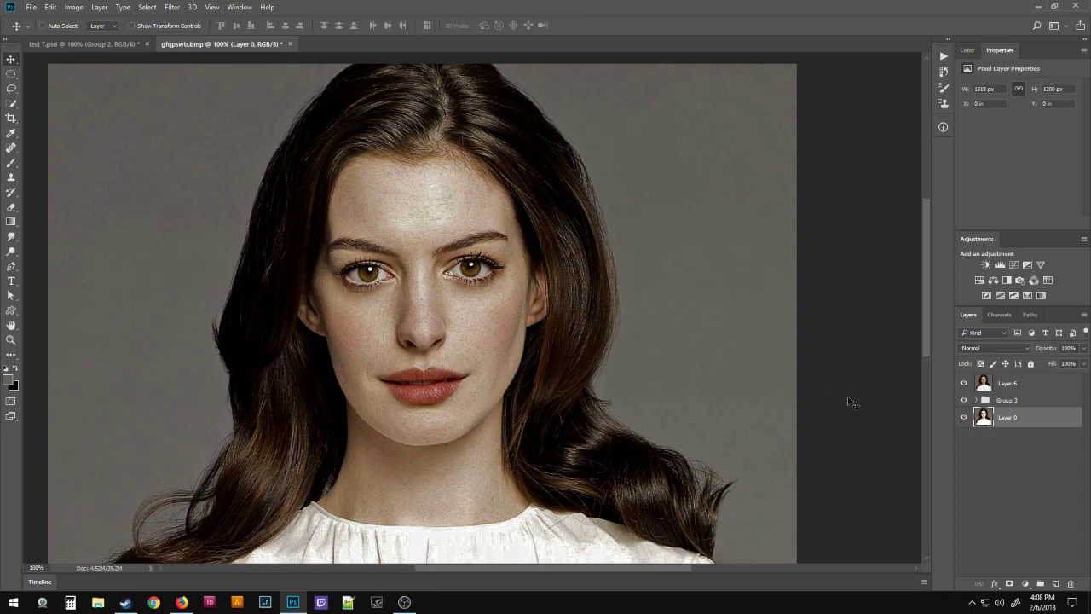
{"action": "left_click", "coordinate": [989, 401]}
{"action": "left_click", "coordinate": [994, 382]}
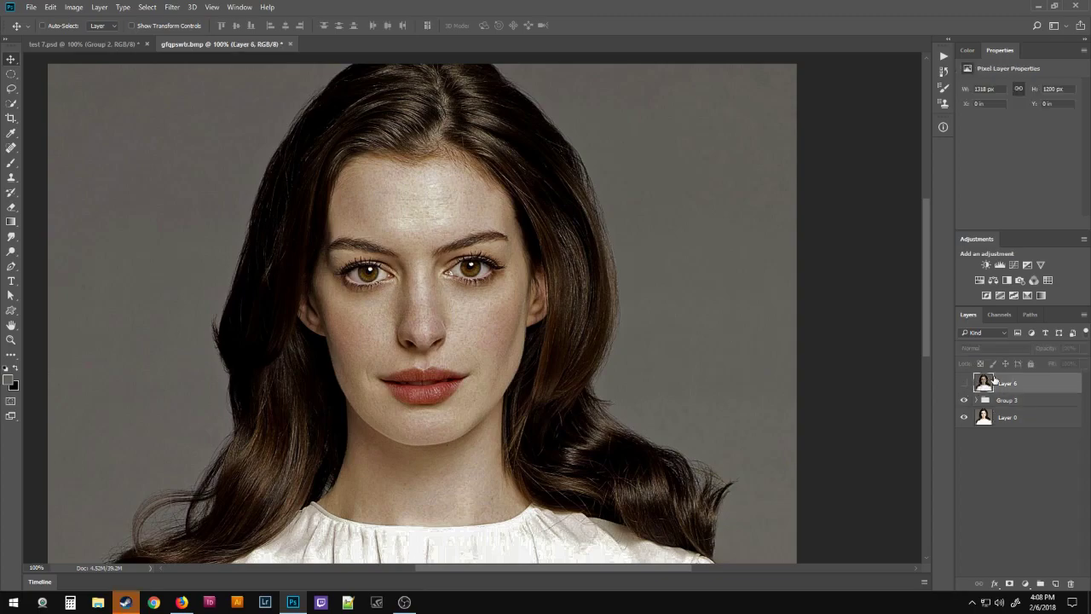
{"action": "key", "text": "Delete"}
Compare the portrait with and without the Group 3 enhancement by switching the group's visibility, leaving it visible
{"action": "left_click", "coordinate": [964, 379]}
{"action": "left_click", "coordinate": [966, 380]}
{"action": "left_click", "coordinate": [966, 380]}
{"action": "left_click", "coordinate": [965, 379]}
{"action": "left_click", "coordinate": [966, 379]}
{"action": "left_click", "coordinate": [966, 379]}
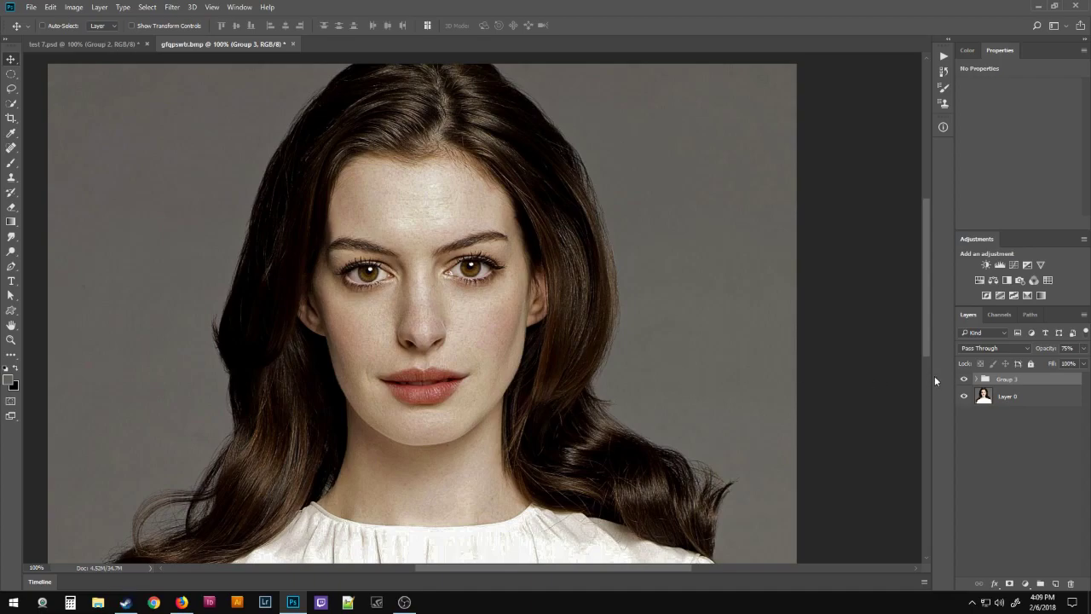
{"action": "left_click", "coordinate": [964, 380]}
{"action": "left_click", "coordinate": [964, 380]}
{"action": "left_click", "coordinate": [964, 379]}
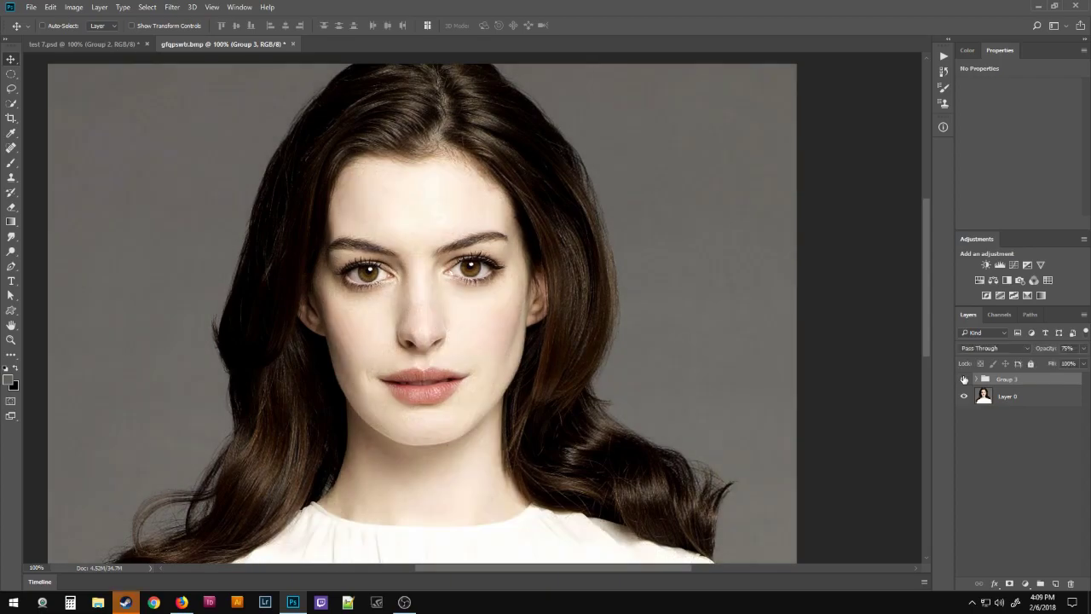
{"action": "left_click", "coordinate": [964, 379]}
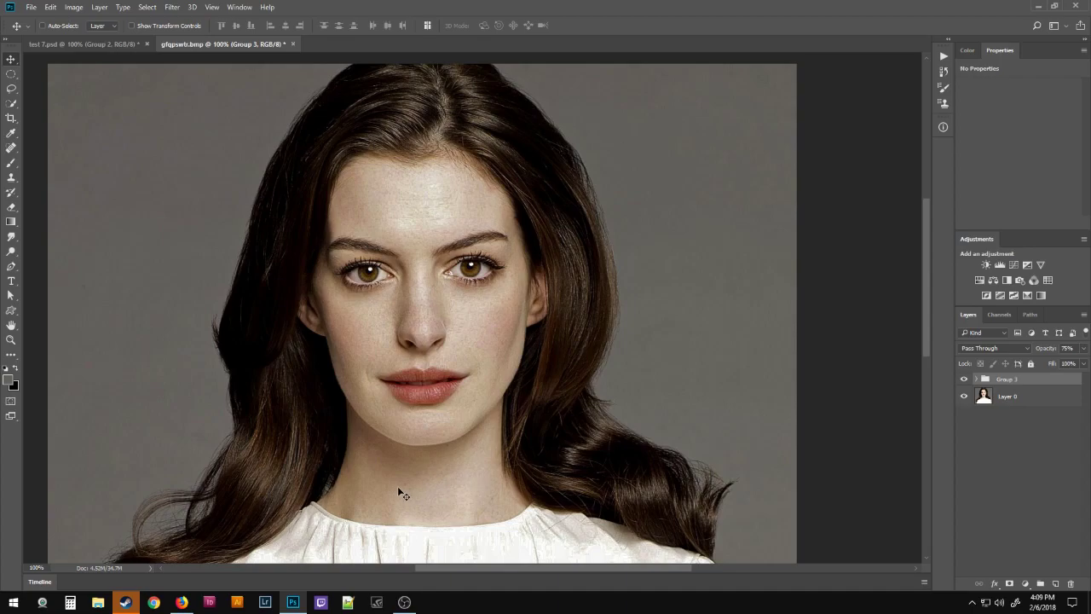
Switch to test 7.psd, collapse Group 1 and compare the photo with Group 2 shown and hidden, leaving it hidden
{"action": "left_click", "coordinate": [51, 43]}
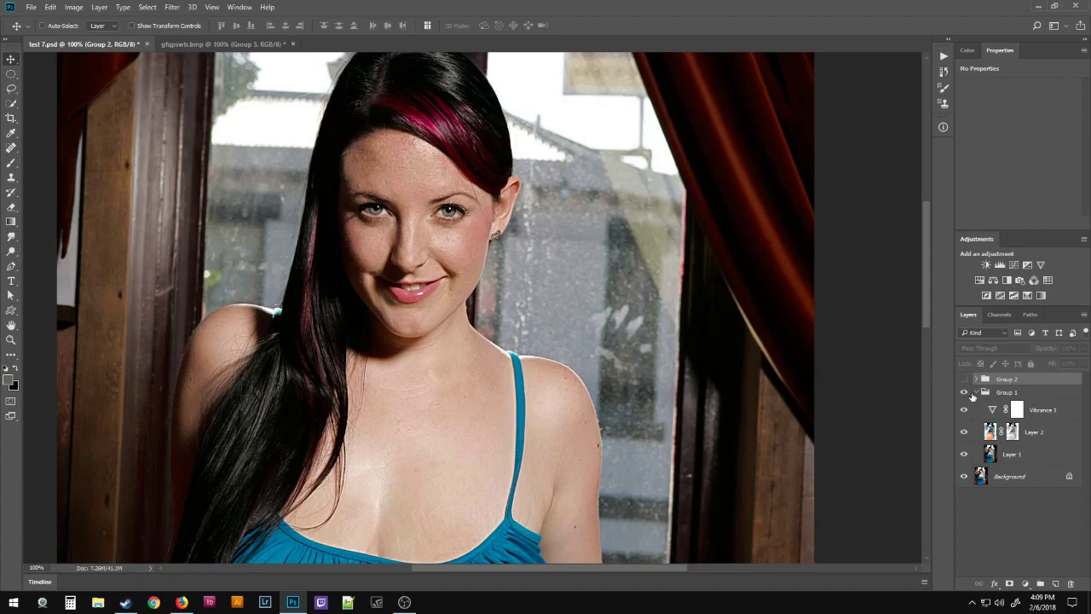
{"action": "left_click", "coordinate": [980, 392]}
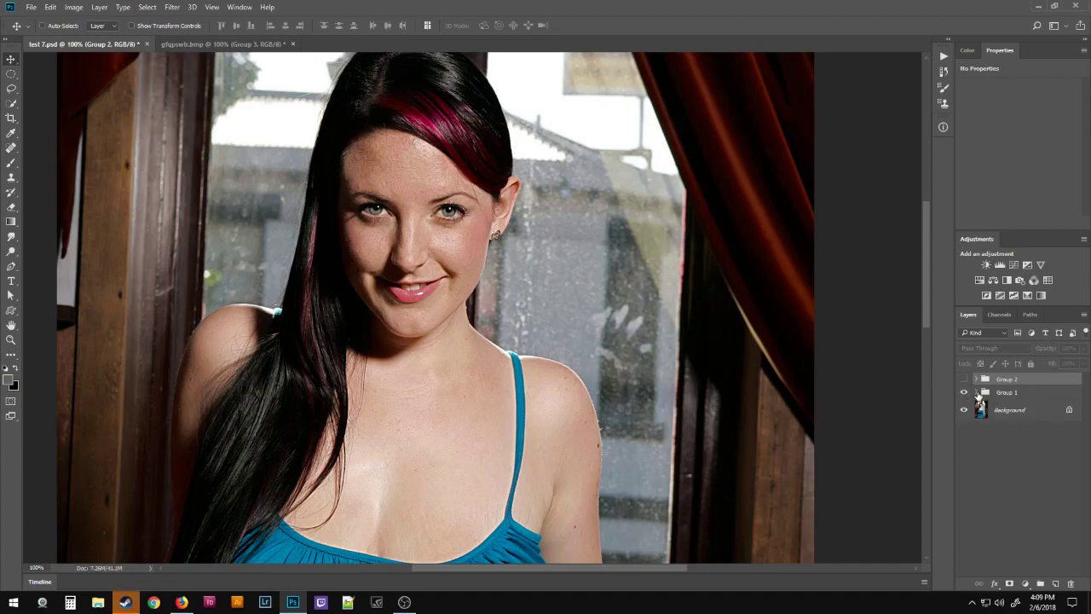
{"action": "left_click", "coordinate": [964, 380]}
{"action": "left_click", "coordinate": [965, 380]}
{"action": "left_click", "coordinate": [965, 380]}
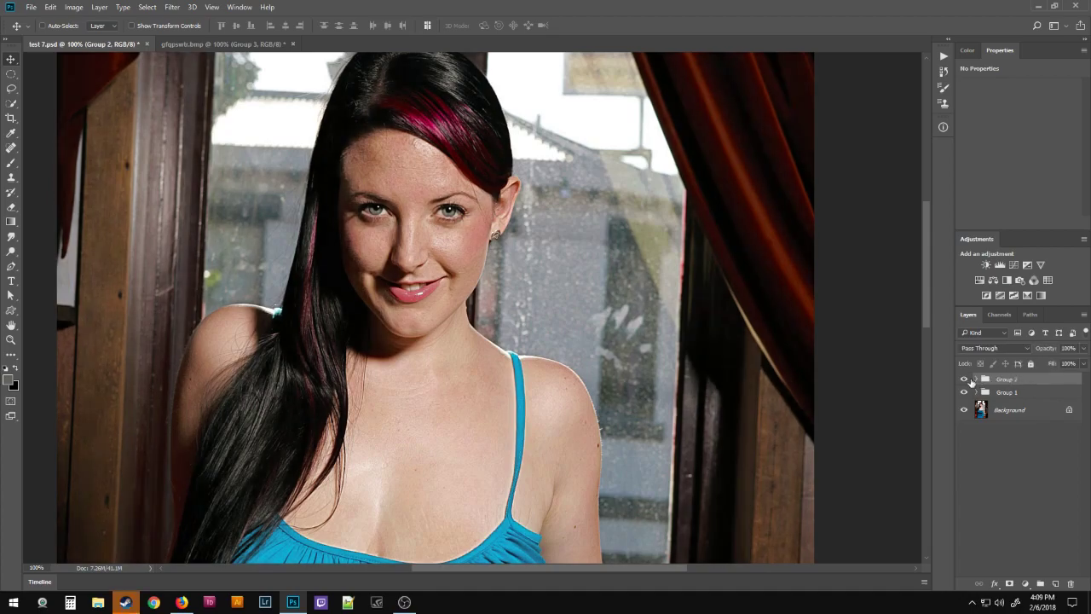
{"action": "left_click", "coordinate": [965, 380]}
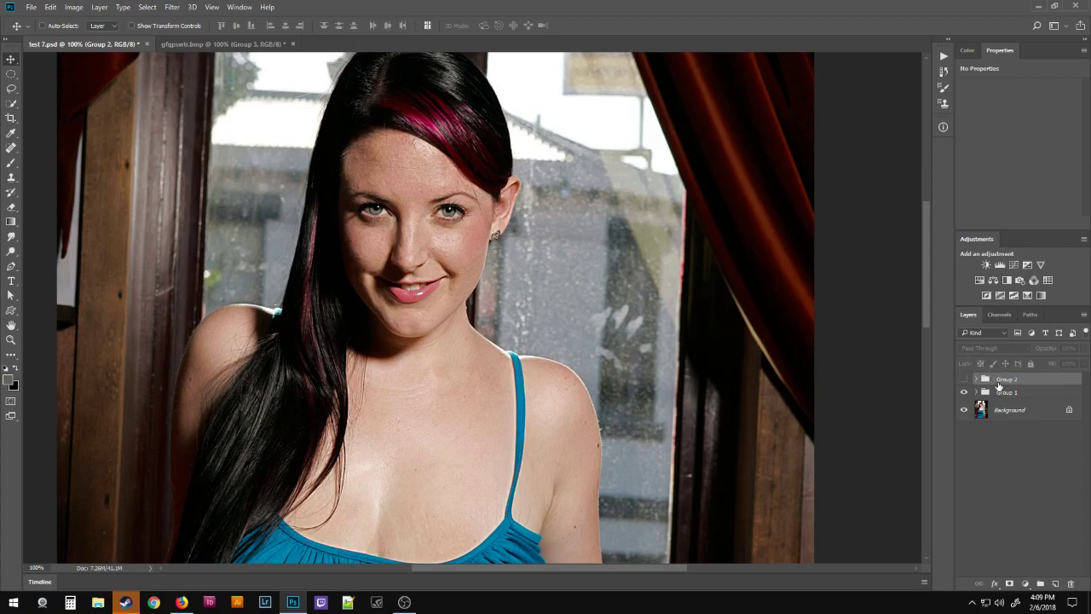
Compare the test 7.psd photo with and without Group 1, examining the skin detail and leaving the group visible
{"action": "left_click", "coordinate": [966, 392]}
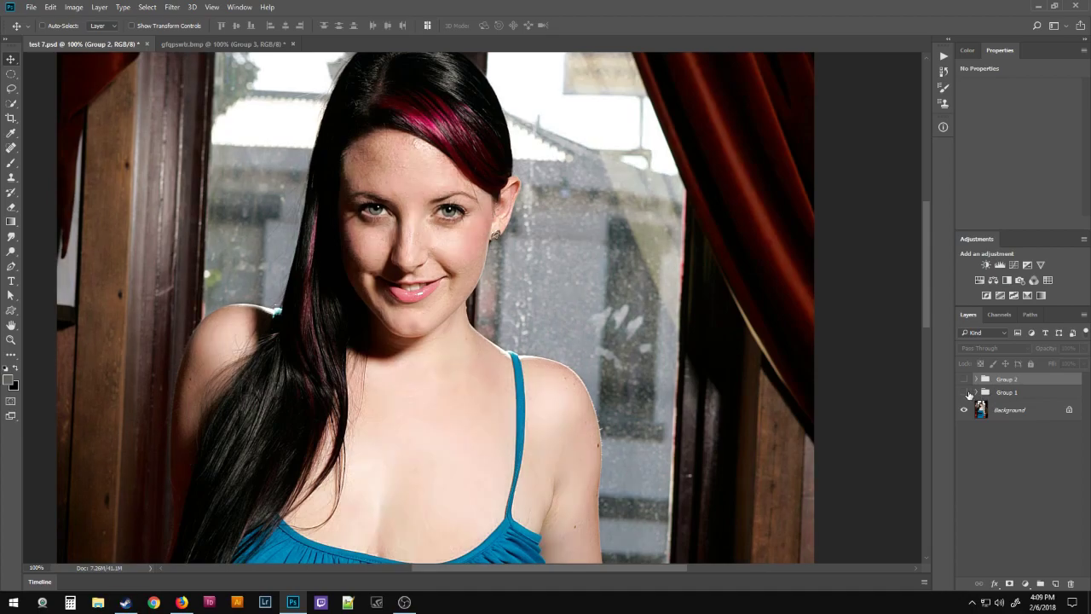
{"action": "left_click", "coordinate": [966, 392]}
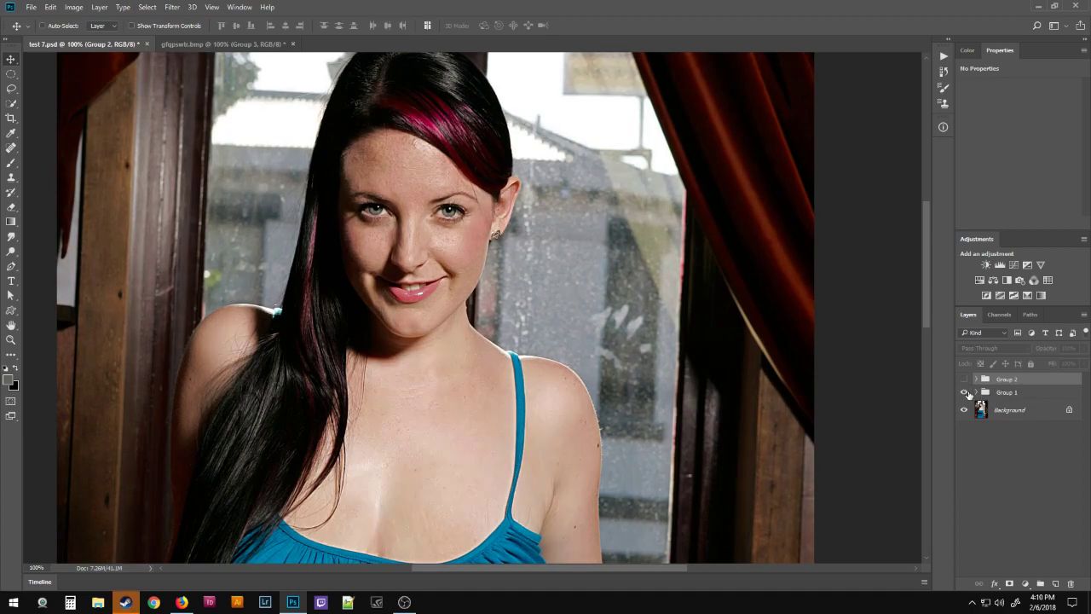
{"action": "left_click", "coordinate": [966, 392]}
{"action": "left_click", "coordinate": [965, 392]}
{"action": "left_click", "coordinate": [965, 392]}
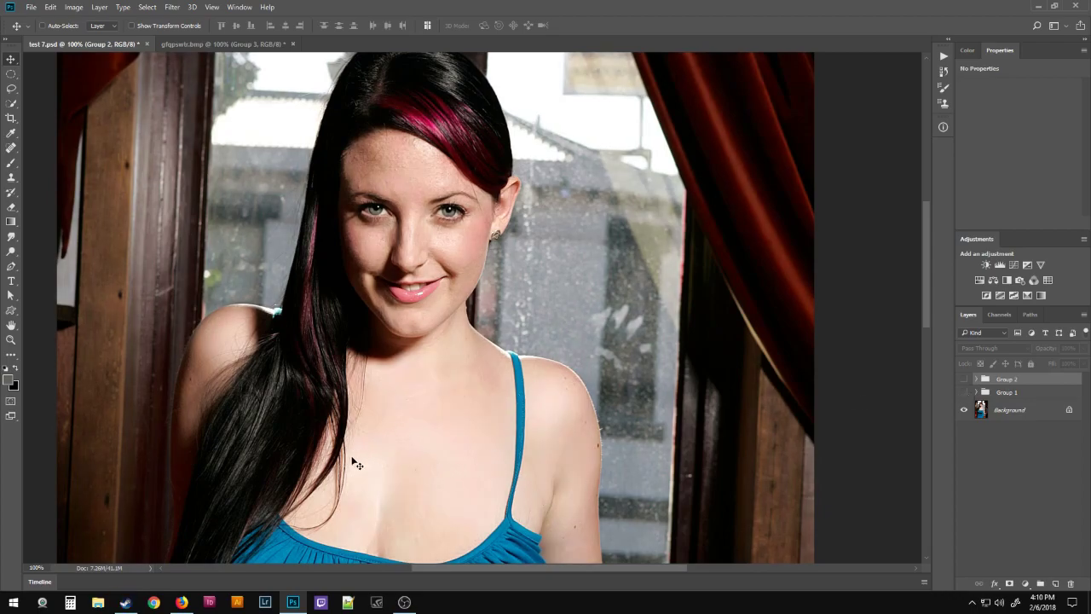
{"action": "left_click", "coordinate": [964, 392]}
{"action": "left_click", "coordinate": [964, 392]}
{"action": "left_click", "coordinate": [964, 392]}
{"action": "left_click", "coordinate": [964, 393]}
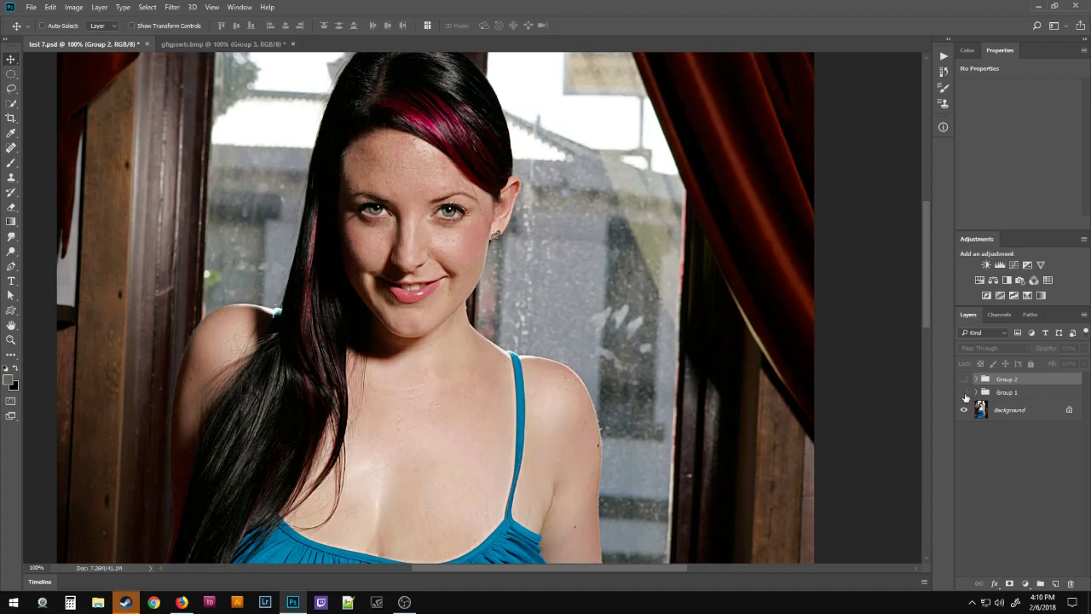
{"action": "left_click", "coordinate": [964, 392]}
{"action": "left_click", "coordinate": [964, 393]}
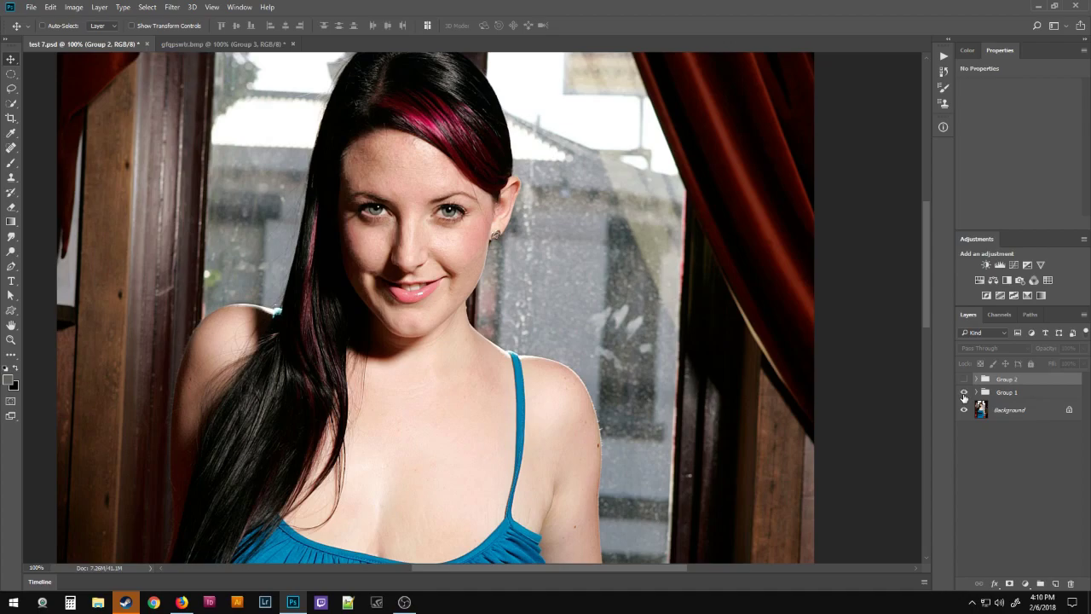
{"action": "left_click", "coordinate": [964, 393]}
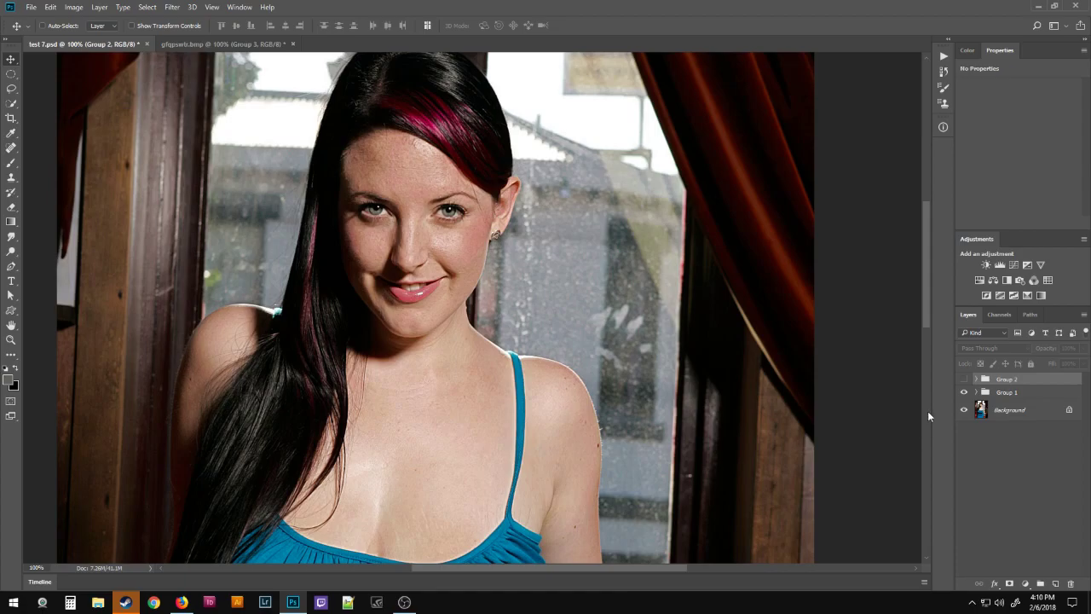
Switch to the Firefox browser and examine the portrait assyrg-1.jpg at fitted and full size
{"action": "left_click", "coordinate": [184, 598]}
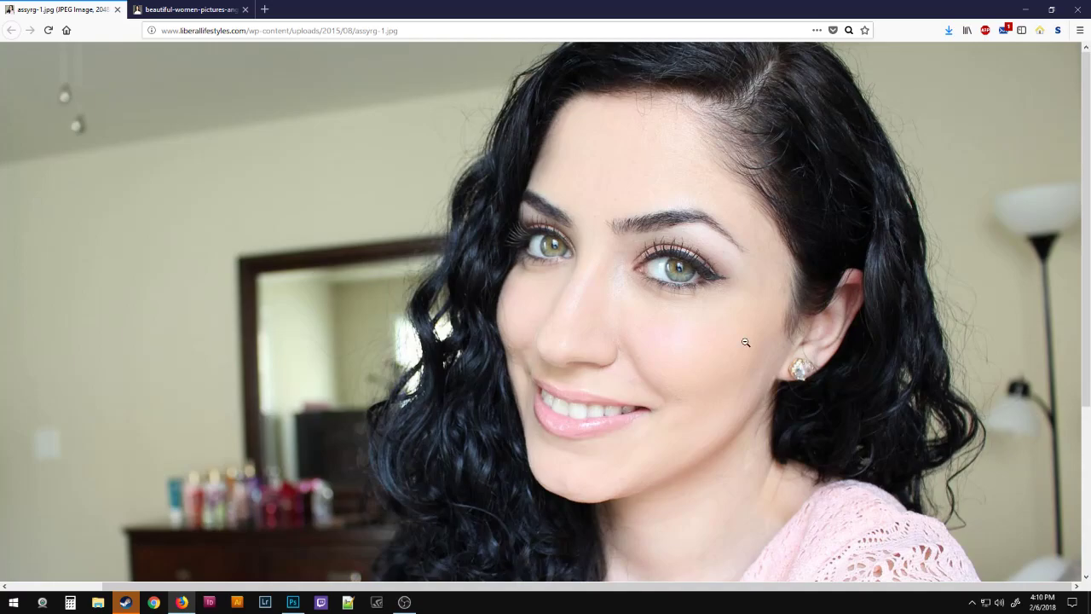
{"action": "scroll", "coordinate": [744, 342], "scroll_direction": "down", "scroll_amount": 3}
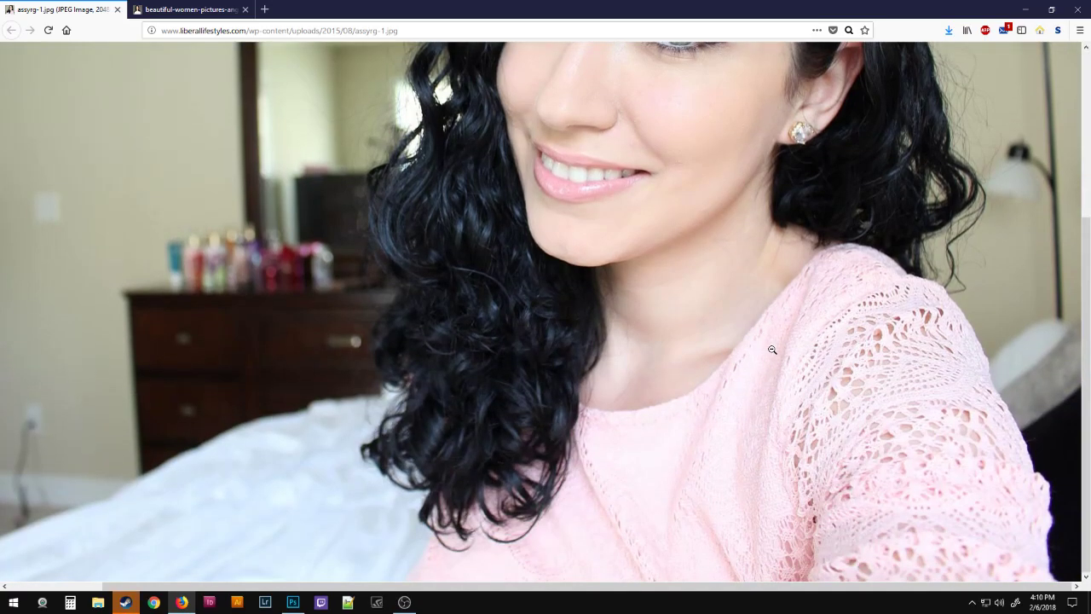
{"action": "scroll", "coordinate": [773, 350], "scroll_direction": "up", "scroll_amount": 3}
{"action": "scroll", "coordinate": [772, 350], "scroll_direction": "down", "scroll_amount": 1}
{"action": "left_click", "coordinate": [771, 349]}
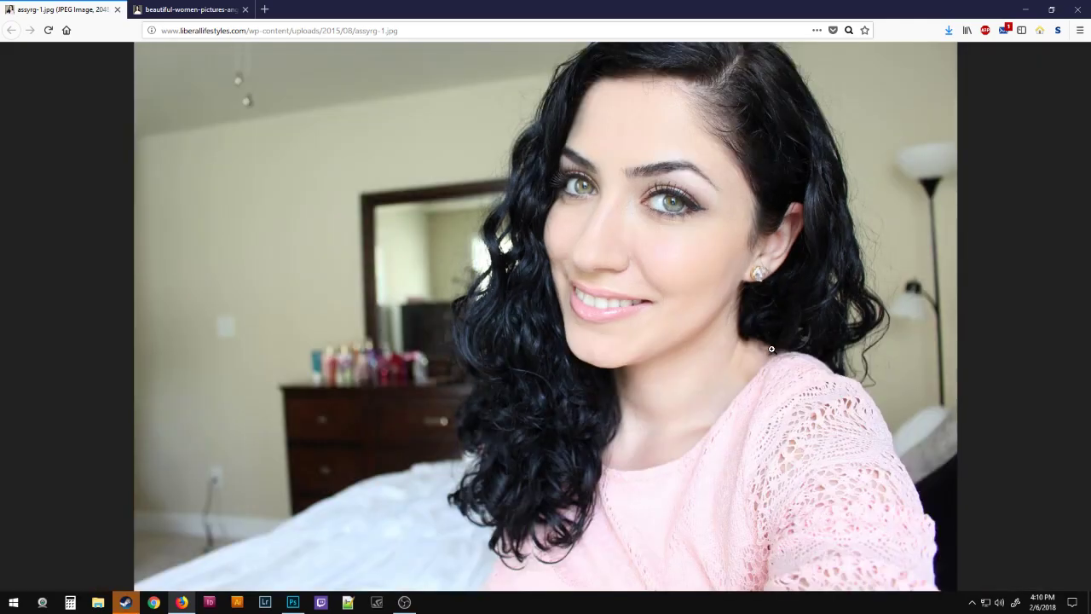
{"action": "left_click", "coordinate": [771, 348]}
{"action": "left_click", "coordinate": [771, 349]}
{"action": "left_click", "coordinate": [667, 246]}
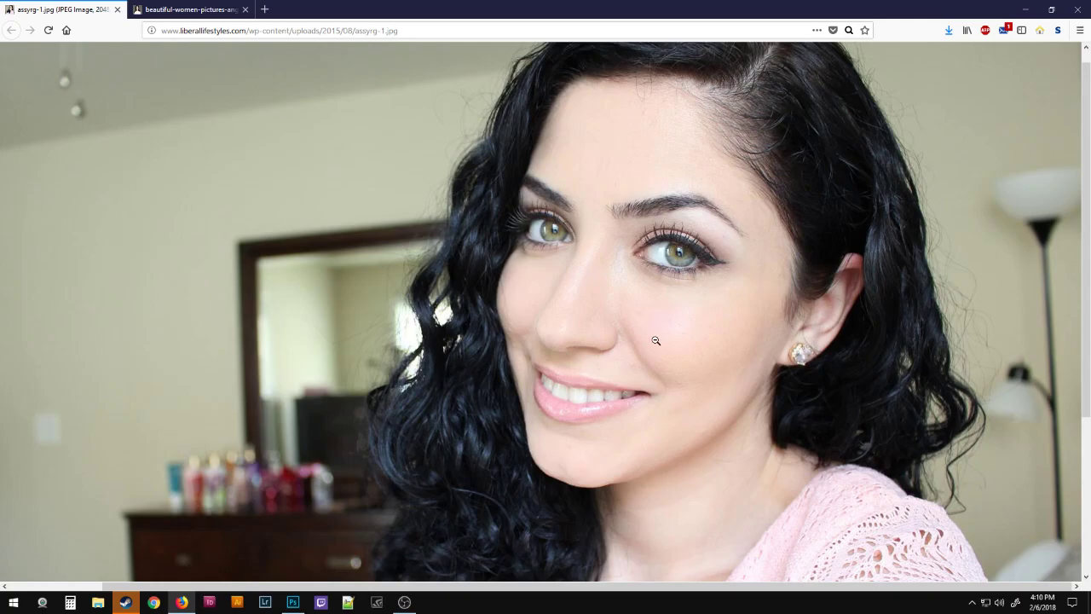
Bring the assyrg-1.jpg portrait from the browser into Photoshop as a new document
{"action": "scroll", "coordinate": [655, 340], "scroll_direction": "down", "scroll_amount": 2}
{"action": "scroll", "coordinate": [658, 409], "scroll_direction": "down", "scroll_amount": 2}
{"action": "scroll", "coordinate": [656, 356], "scroll_direction": "up", "scroll_amount": 1}
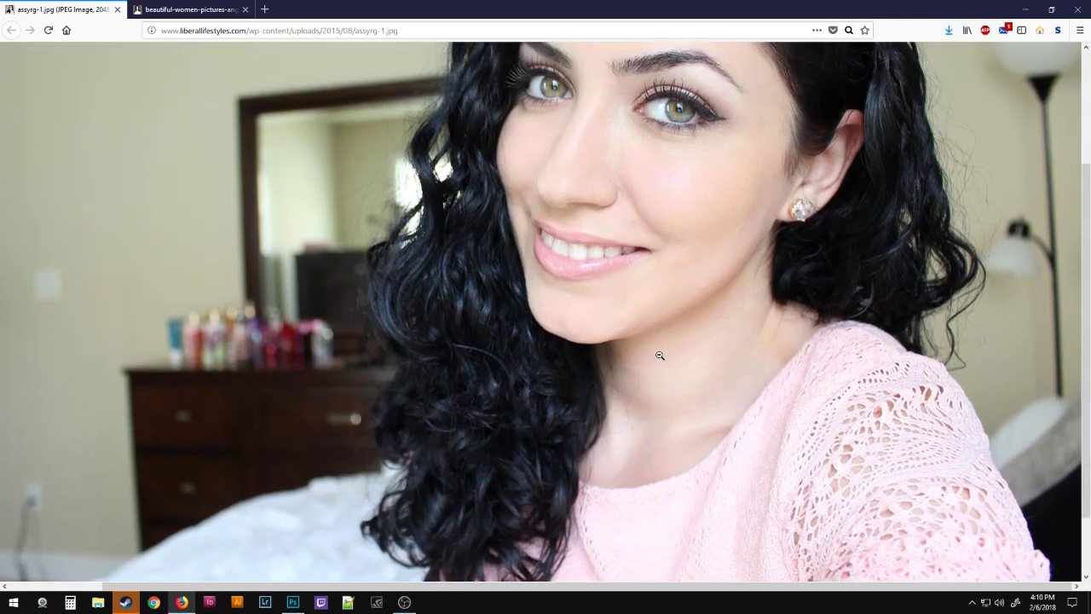
{"action": "scroll", "coordinate": [687, 384], "scroll_direction": "up", "scroll_amount": 3}
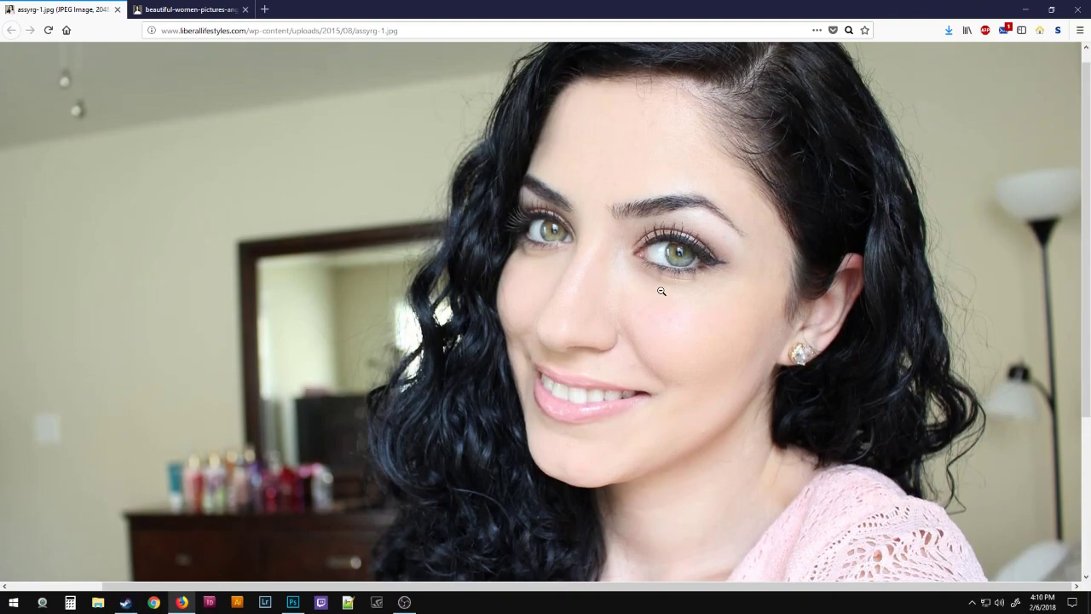
{"action": "scroll", "coordinate": [661, 291], "scroll_direction": "down", "scroll_amount": 3}
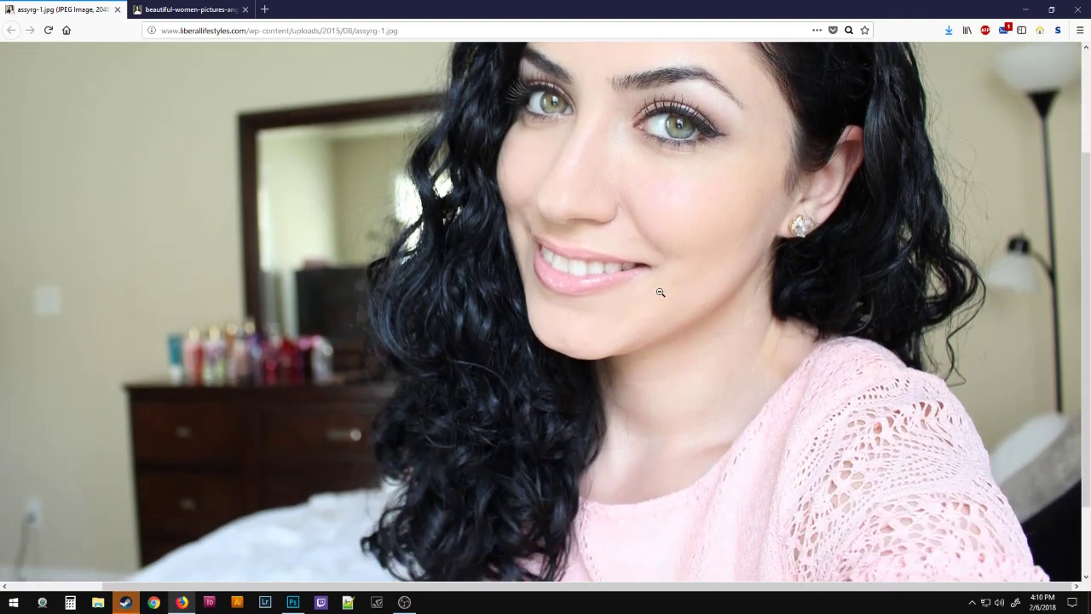
{"action": "left_click_drag", "start_coordinate": [543, 488], "coordinate": [330, 41]}
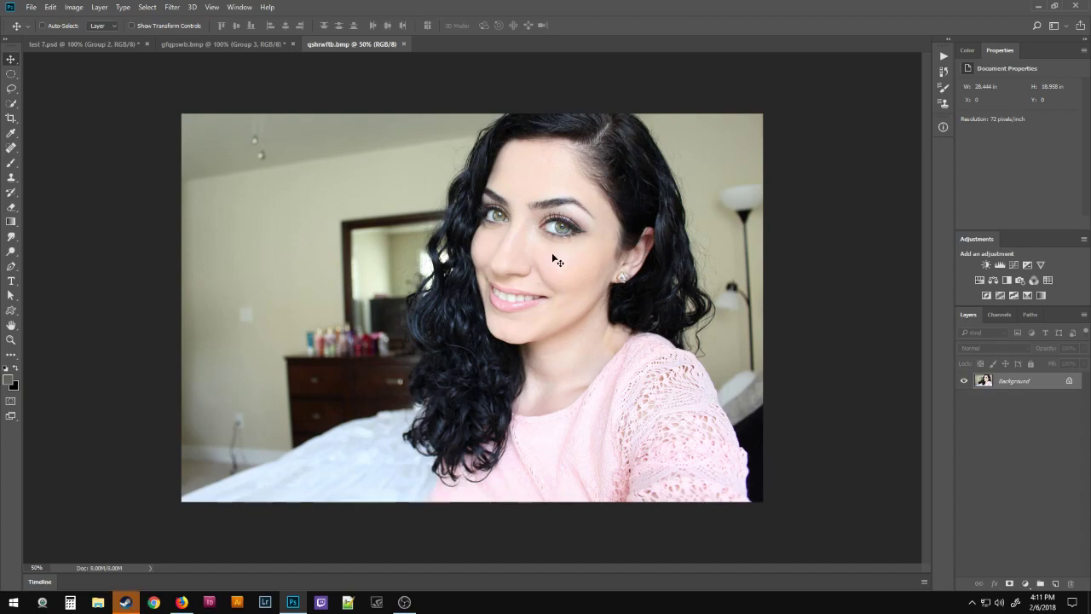
Duplicate the portrait's Background layer, place the copy in a new group and select the copy inside it
{"action": "key", "text": "ctrl+1"}
{"action": "left_click_drag", "start_coordinate": [634, 242], "coordinate": [478, 382]}
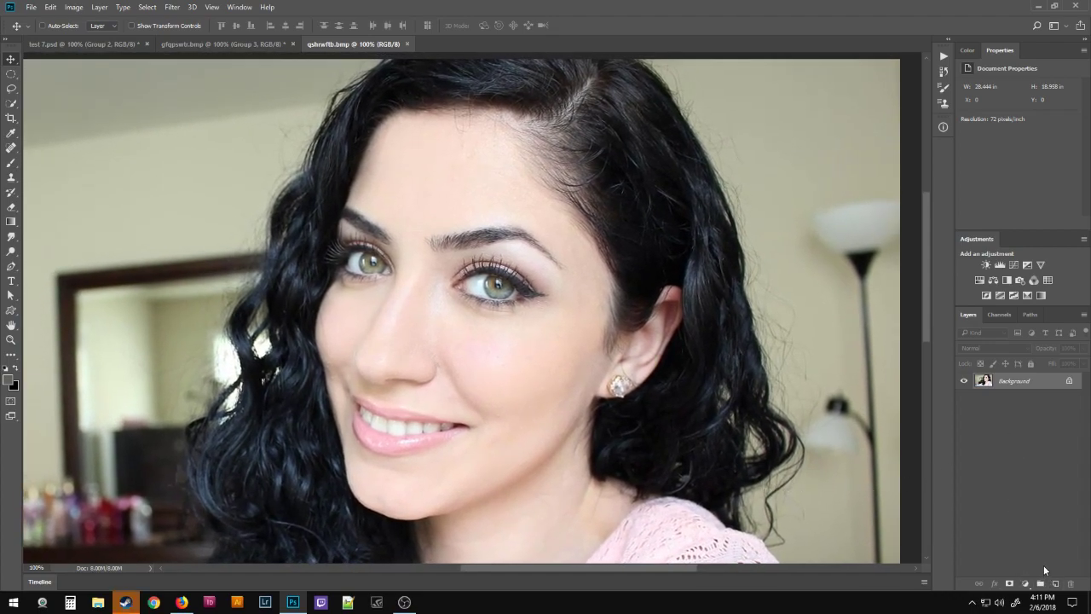
{"action": "key", "text": "ctrl+j"}
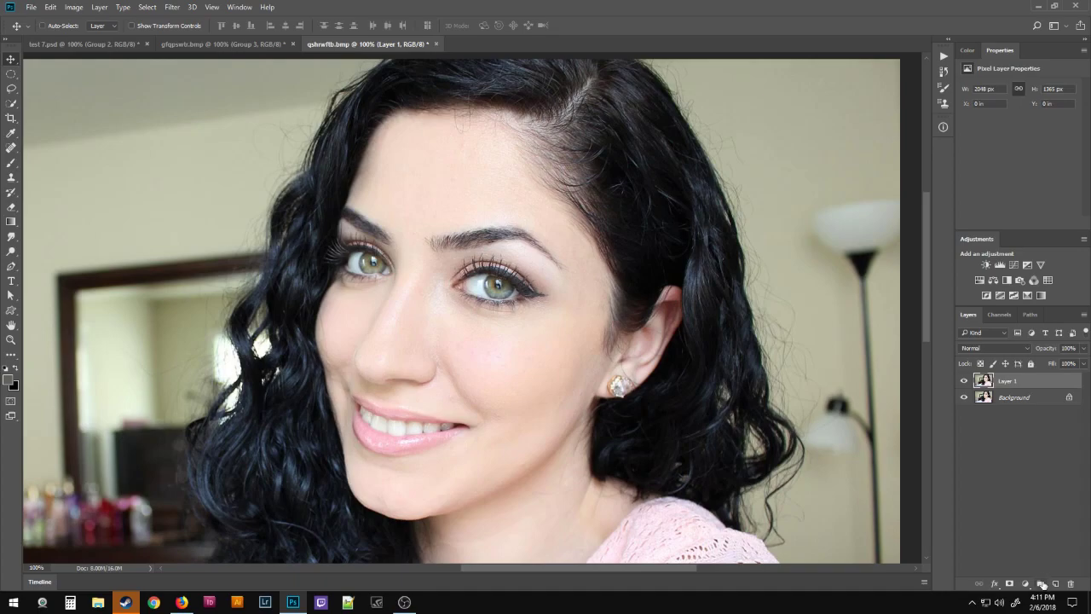
{"action": "left_click", "coordinate": [1040, 583]}
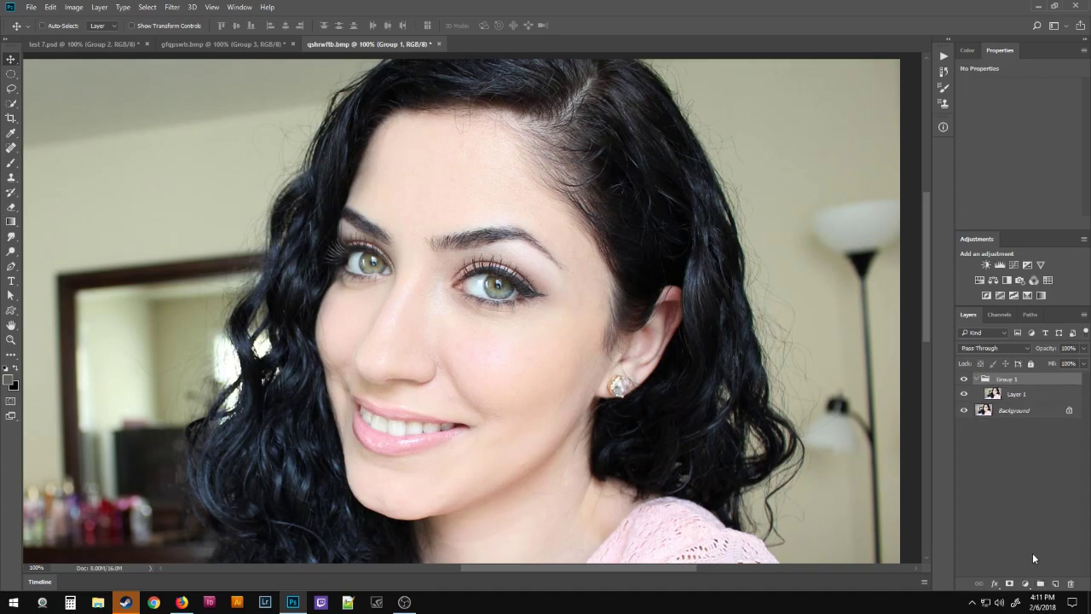
{"action": "left_click", "coordinate": [1009, 394]}
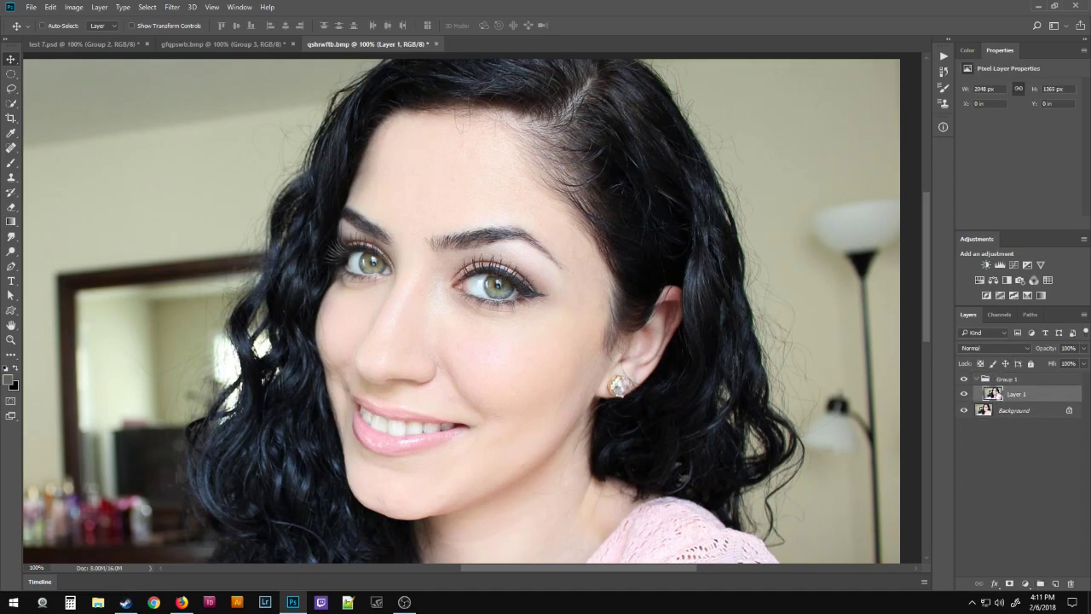
Start a Shadows/Highlights adjustment on Layer 1's blue channel with shadows amount, tone and radius all set to 0
{"action": "left_click", "coordinate": [999, 314]}
{"action": "left_click", "coordinate": [999, 378]}
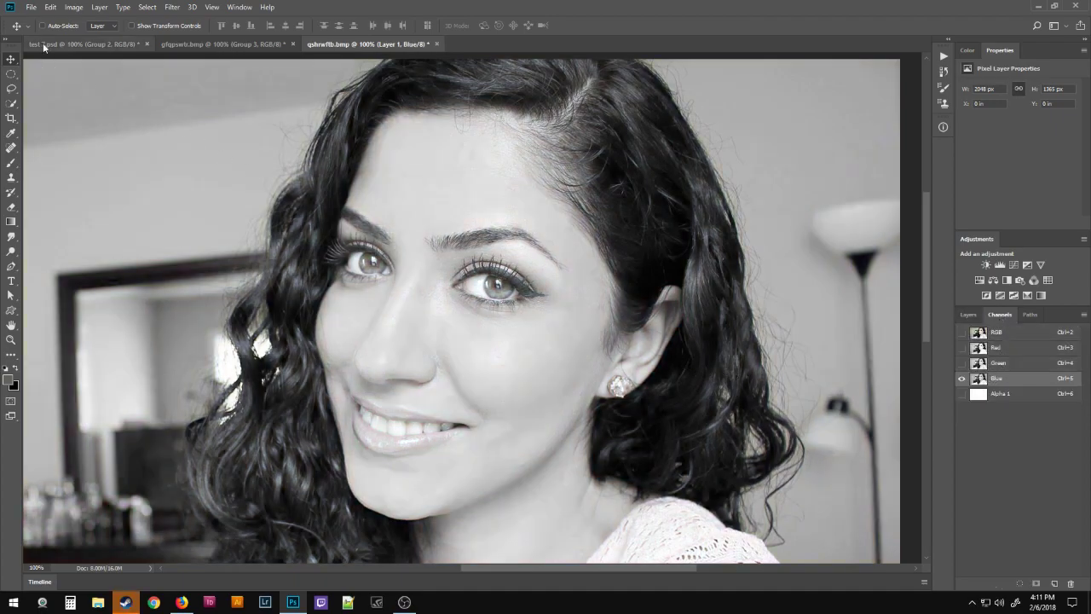
{"action": "left_click", "coordinate": [73, 6]}
{"action": "mouse_move", "coordinate": [89, 39]}
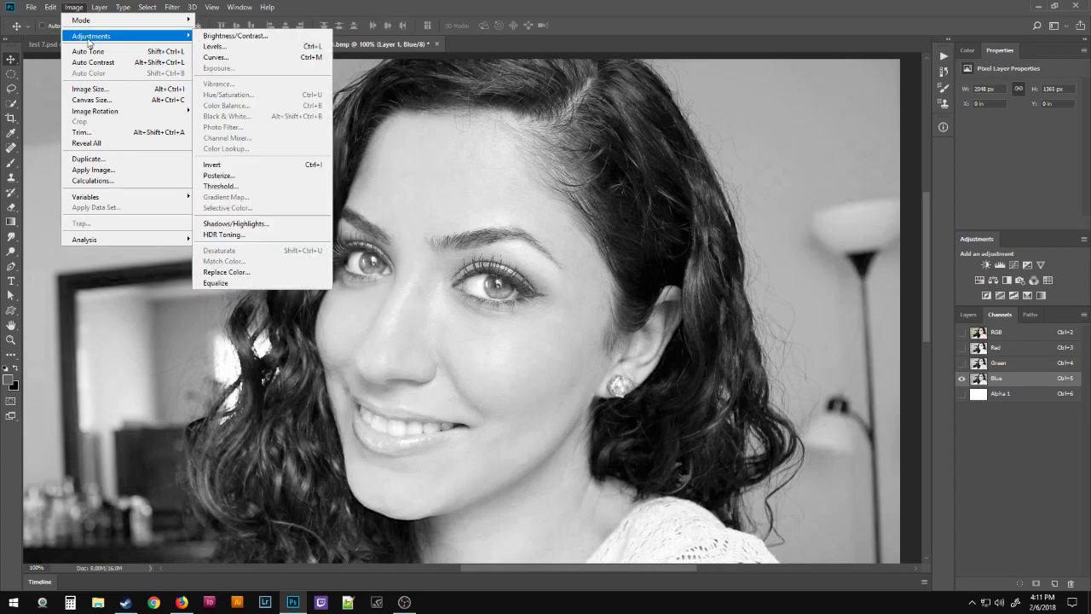
{"action": "left_click", "coordinate": [279, 223]}
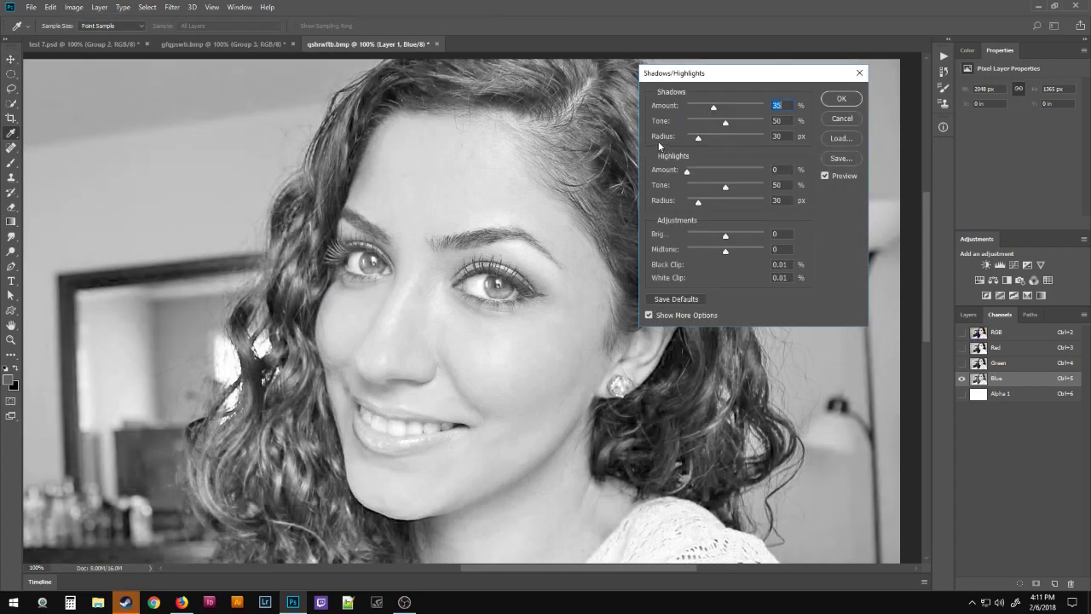
{"action": "left_click_drag", "start_coordinate": [714, 107], "coordinate": [682, 137]}
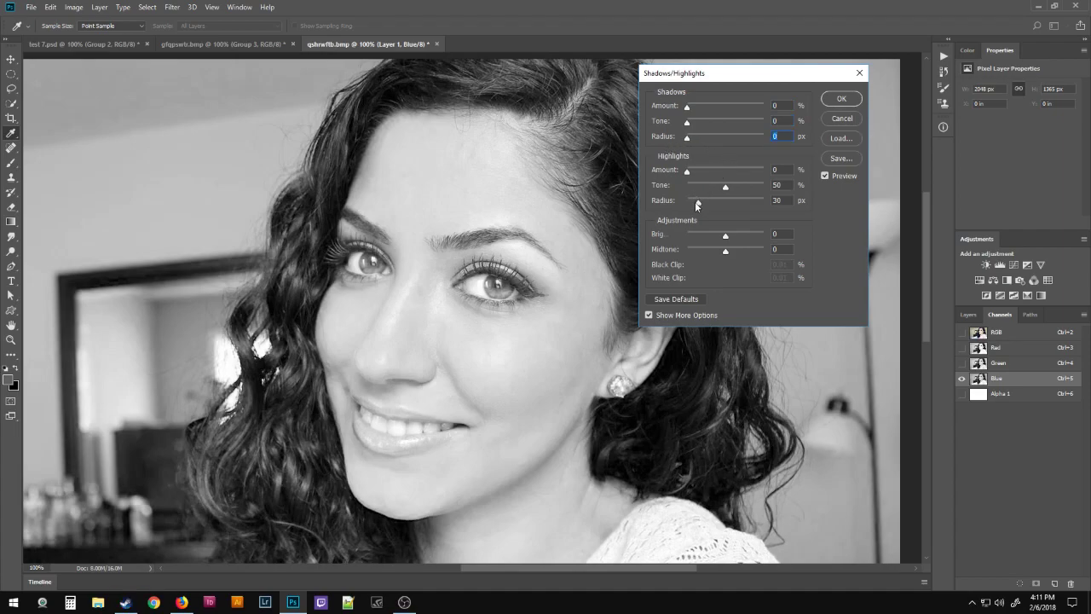
Set the blue channel's highlights to amount 13%, tone 30% and radius 1 px, leaving the midtone at 0
{"action": "left_click_drag", "start_coordinate": [696, 201], "coordinate": [693, 205]}
{"action": "left_click_drag", "start_coordinate": [720, 193], "coordinate": [704, 191]}
{"action": "mouse_move", "coordinate": [701, 189]}
{"action": "left_mouse_down"}
{"action": "mouse_move", "coordinate": [690, 170]}
{"action": "mouse_move", "coordinate": [702, 172]}
{"action": "left_mouse_up"}
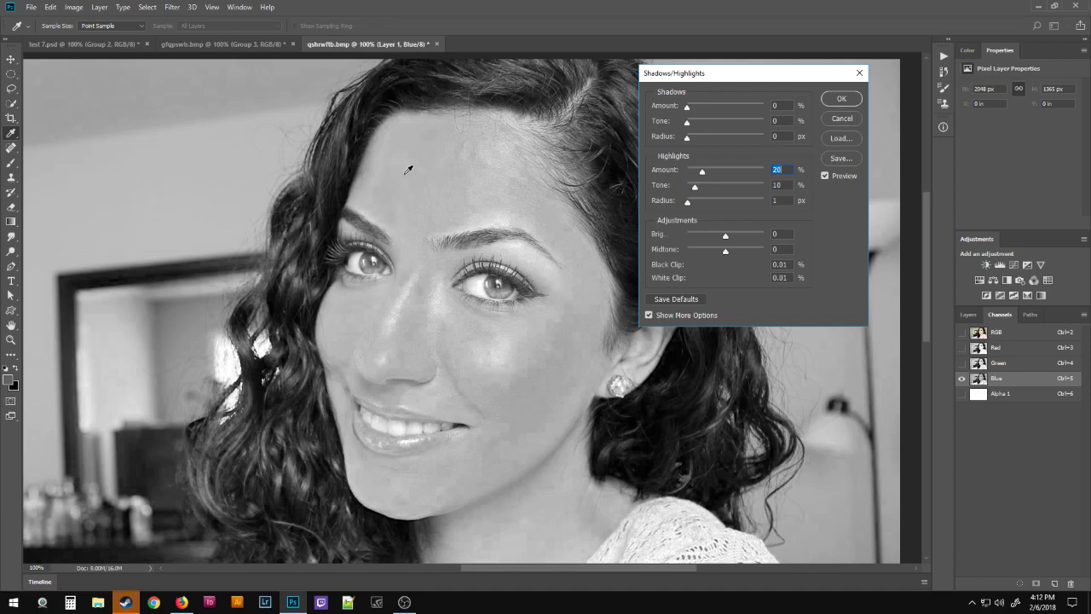
{"action": "left_click_drag", "start_coordinate": [700, 171], "coordinate": [696, 171]}
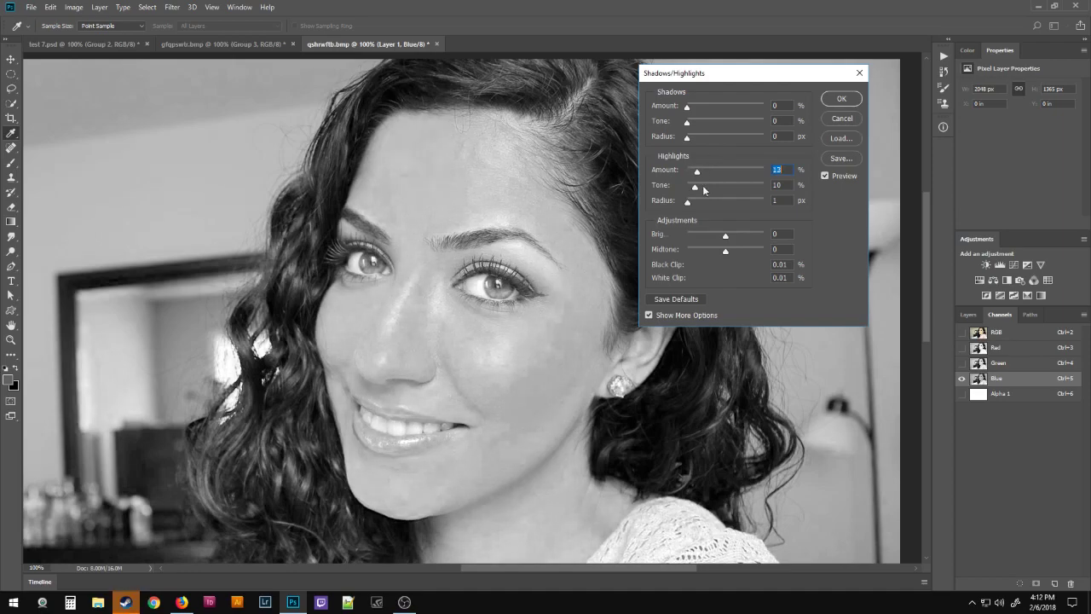
{"action": "mouse_move", "coordinate": [725, 252]}
{"action": "left_mouse_down"}
{"action": "mouse_move", "coordinate": [744, 253]}
{"action": "mouse_move", "coordinate": [712, 255]}
{"action": "mouse_move", "coordinate": [723, 253]}
{"action": "left_mouse_up"}
{"action": "key", "text": "Up"}
{"action": "key", "text": "Up"}
{"action": "left_click_drag", "start_coordinate": [695, 186], "coordinate": [707, 196]}
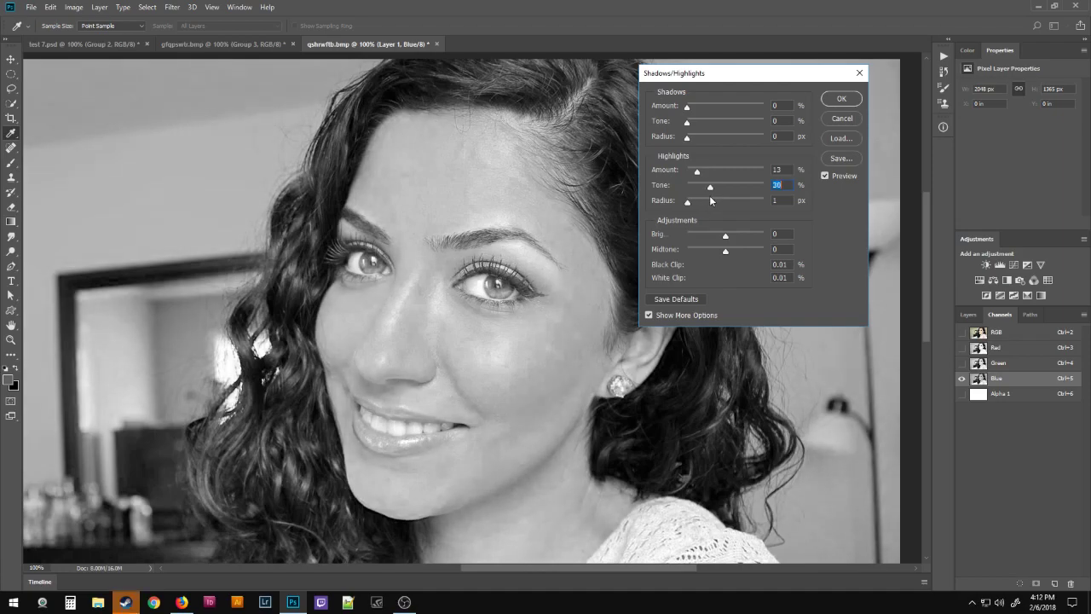
Compare the blue channel with and without the Shadows/Highlights preview, leave the preview on and apply the adjustment
{"action": "left_click", "coordinate": [824, 176]}
{"action": "left_click", "coordinate": [824, 176]}
{"action": "left_click", "coordinate": [824, 176]}
{"action": "left_click", "coordinate": [824, 176]}
{"action": "left_click", "coordinate": [824, 176]}
{"action": "left_click", "coordinate": [824, 177]}
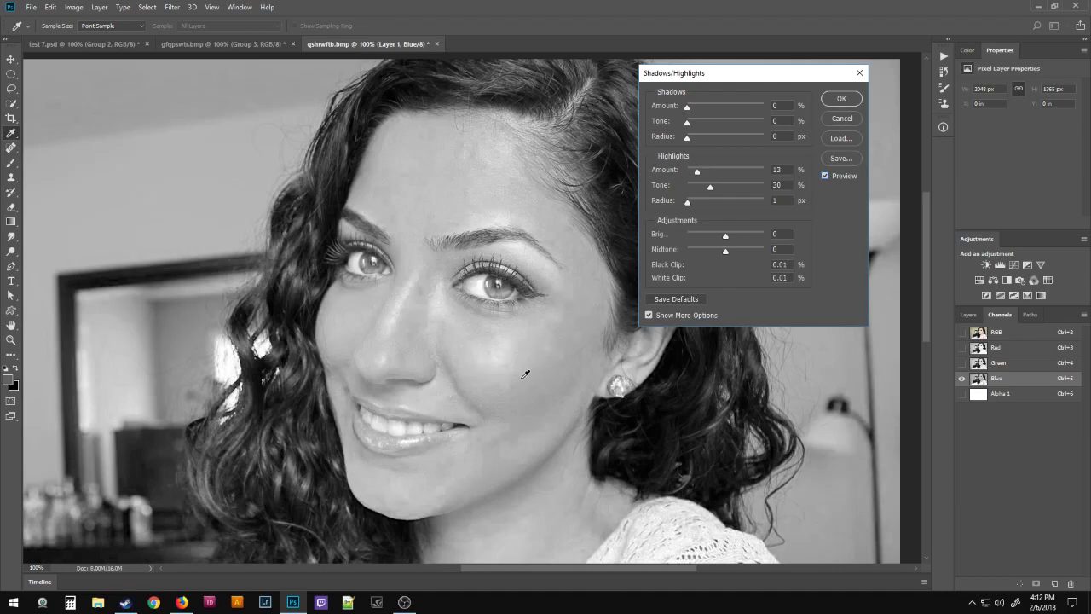
{"action": "left_click", "coordinate": [839, 99]}
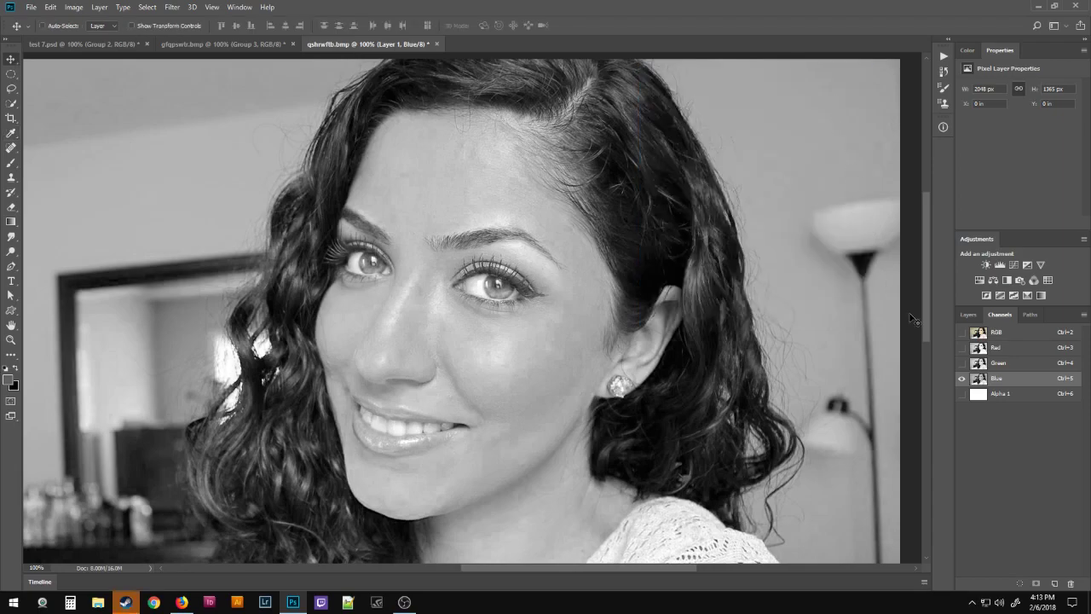
Start a Shadows/Highlights adjustment on the green channel and set the shadows amount, tone and radius to 0
{"action": "left_click", "coordinate": [993, 364]}
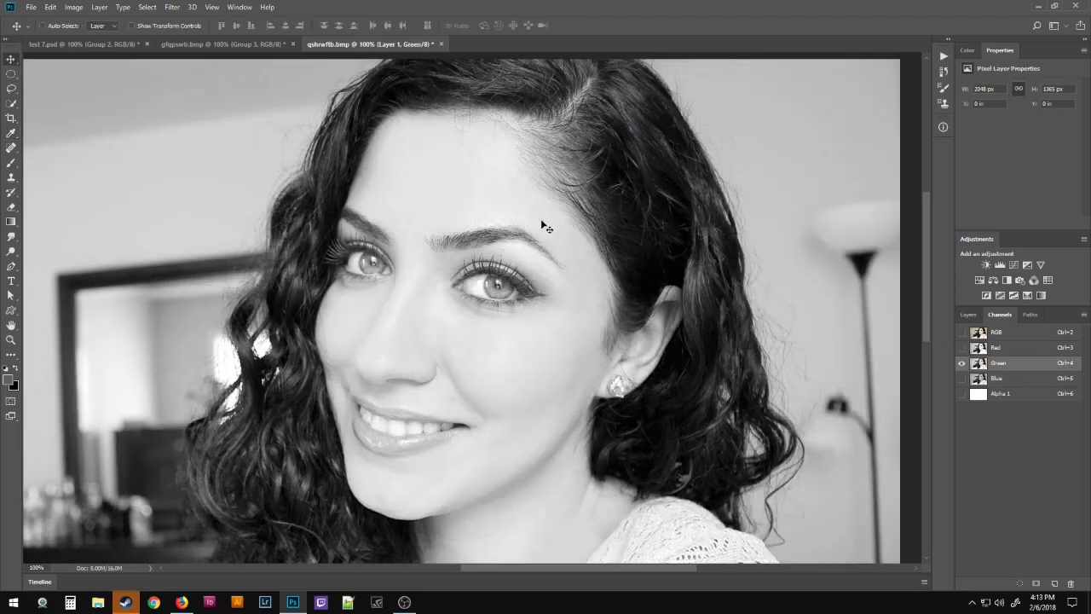
{"action": "left_click", "coordinate": [66, 12]}
{"action": "mouse_move", "coordinate": [155, 39]}
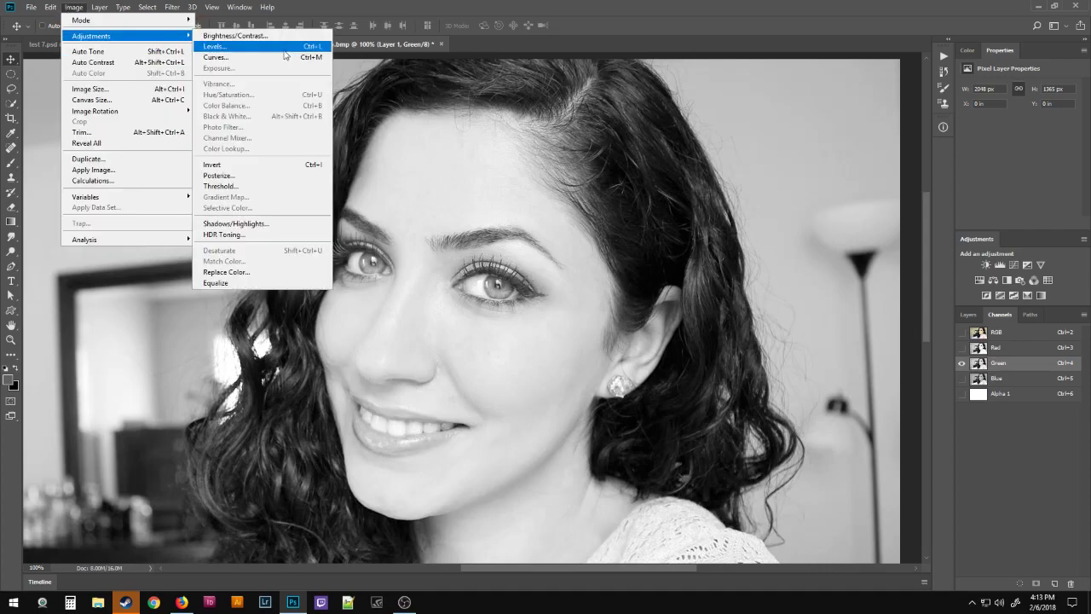
{"action": "left_click", "coordinate": [281, 223]}
{"action": "type", "text": "0"}
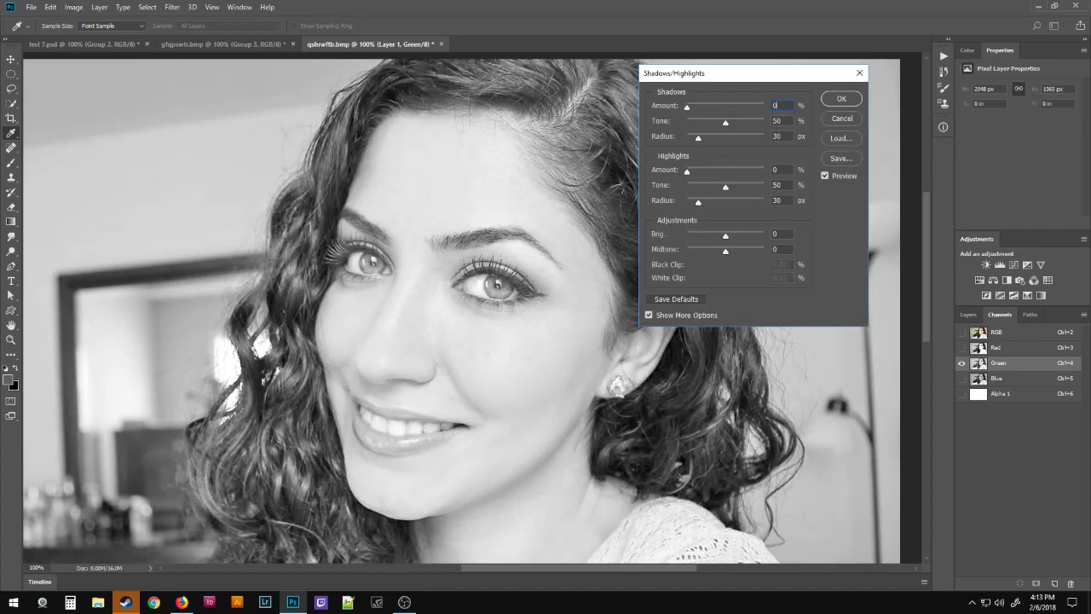
{"action": "key", "text": "Tab"}
{"action": "type", "text": "0"}
{"action": "key", "text": "Tab"}
{"action": "type", "text": "0"}
{"action": "key", "text": "Tab"}
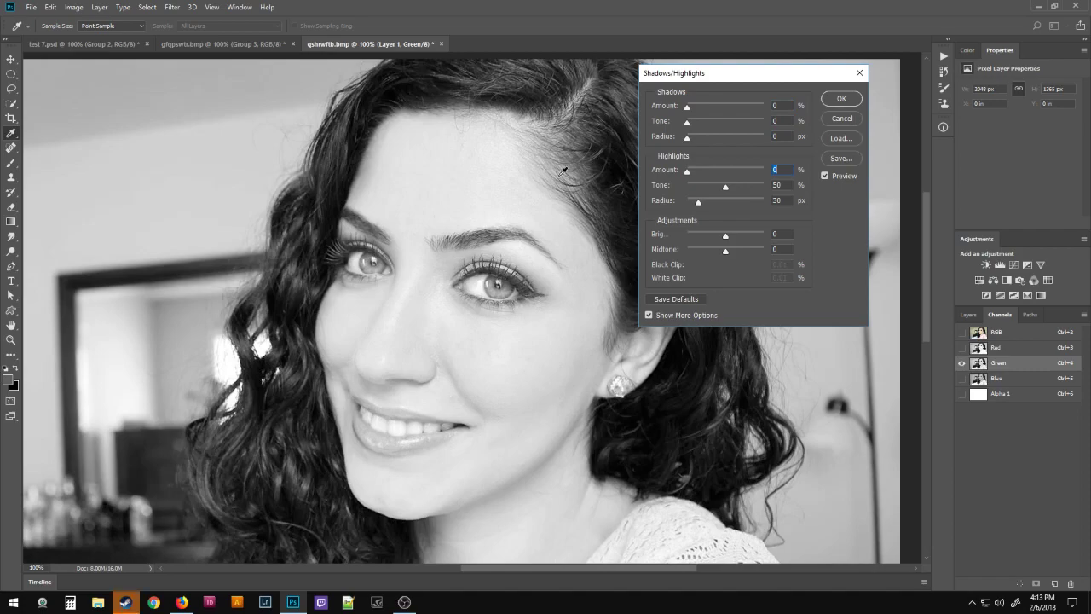
Set the green channel's highlights to amount 13%, tone 13% and radius 1 px
{"action": "type", "text": "13"}
{"action": "key", "text": "Tab"}
{"action": "type", "text": "13"}
{"action": "key", "text": "Tab"}
{"action": "type", "text": "1"}
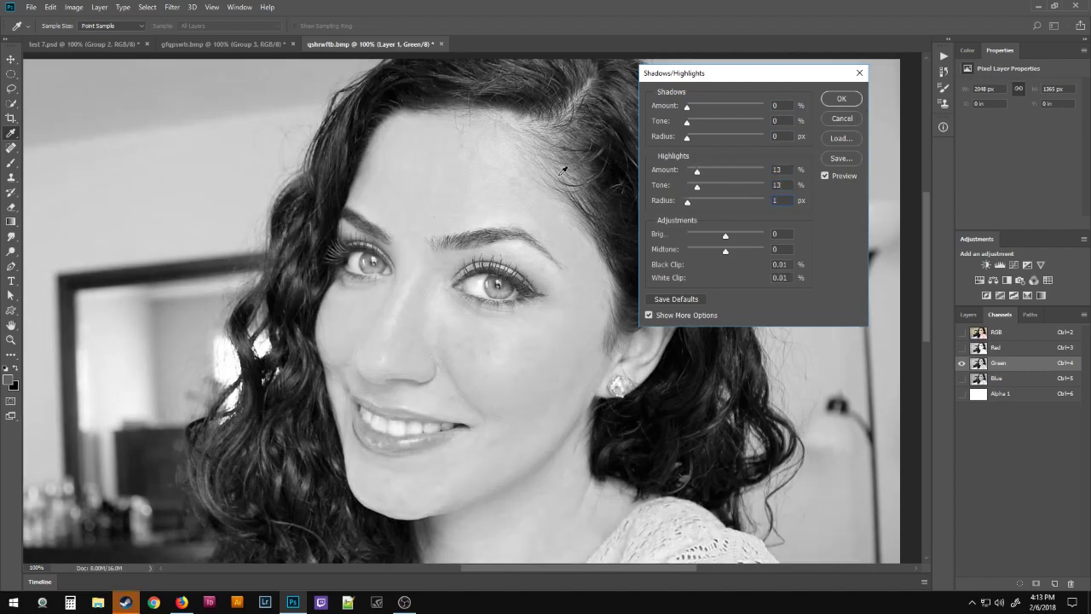
Raise the green channel's highlights tone to 33% and amount to 22%, lower the midtone slightly and apply the adjustment
{"action": "left_click_drag", "start_coordinate": [696, 188], "coordinate": [713, 190]}
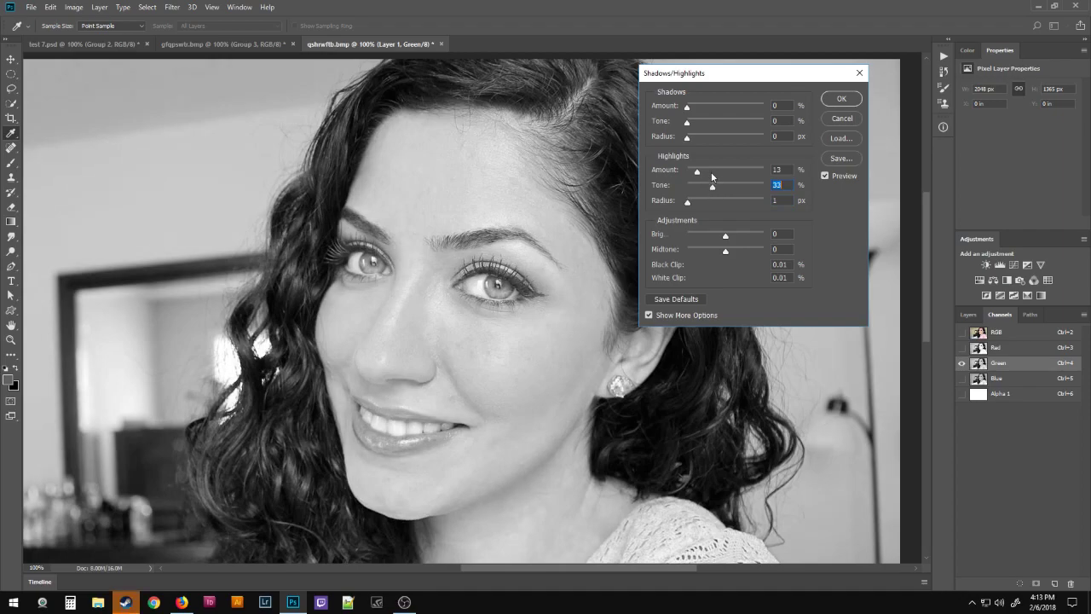
{"action": "left_click", "coordinate": [698, 174]}
{"action": "left_click_drag", "start_coordinate": [700, 174], "coordinate": [704, 173]}
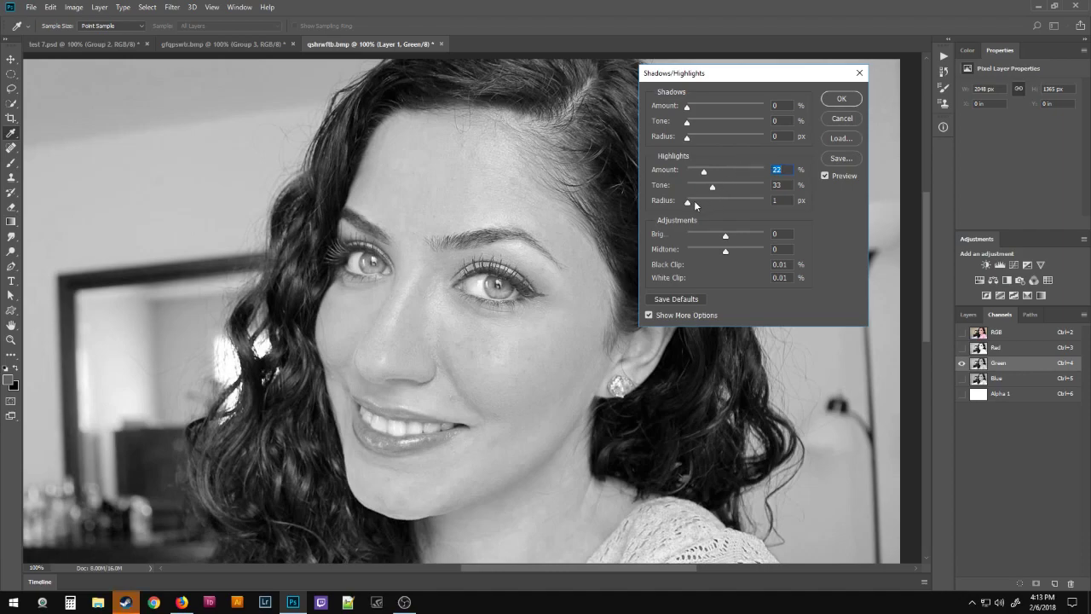
{"action": "mouse_move", "coordinate": [724, 253]}
{"action": "left_mouse_down"}
{"action": "mouse_move", "coordinate": [737, 253]}
{"action": "mouse_move", "coordinate": [721, 253]}
{"action": "left_mouse_up"}
{"action": "left_click", "coordinate": [842, 100]}
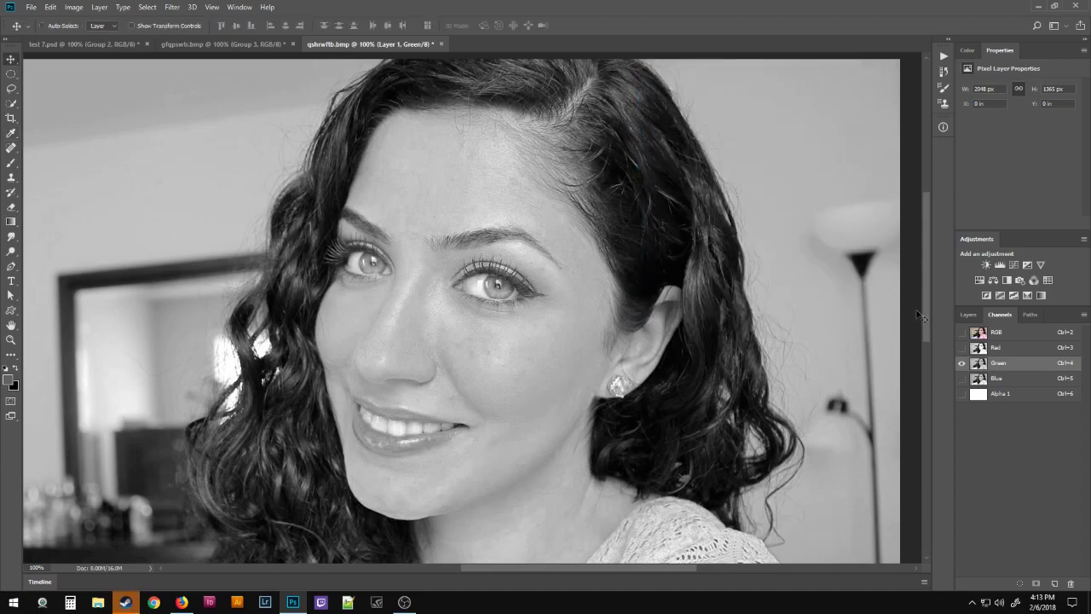
Start a Shadows/Highlights adjustment on the red channel and set the shadows amount, tone and radius to 0
{"action": "left_click", "coordinate": [998, 347]}
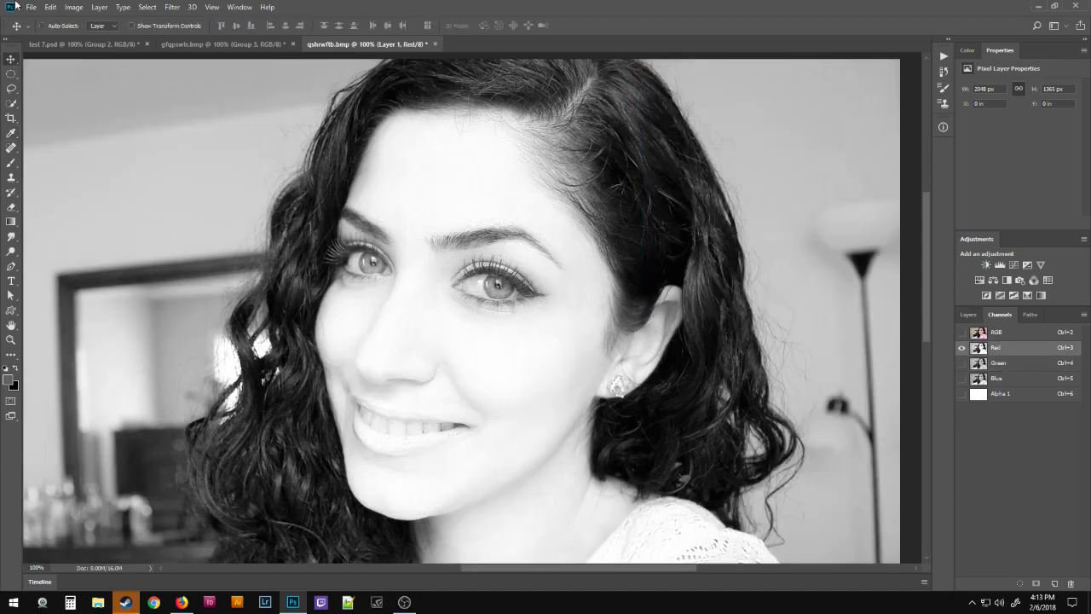
{"action": "left_click", "coordinate": [73, 7]}
{"action": "mouse_move", "coordinate": [120, 35]}
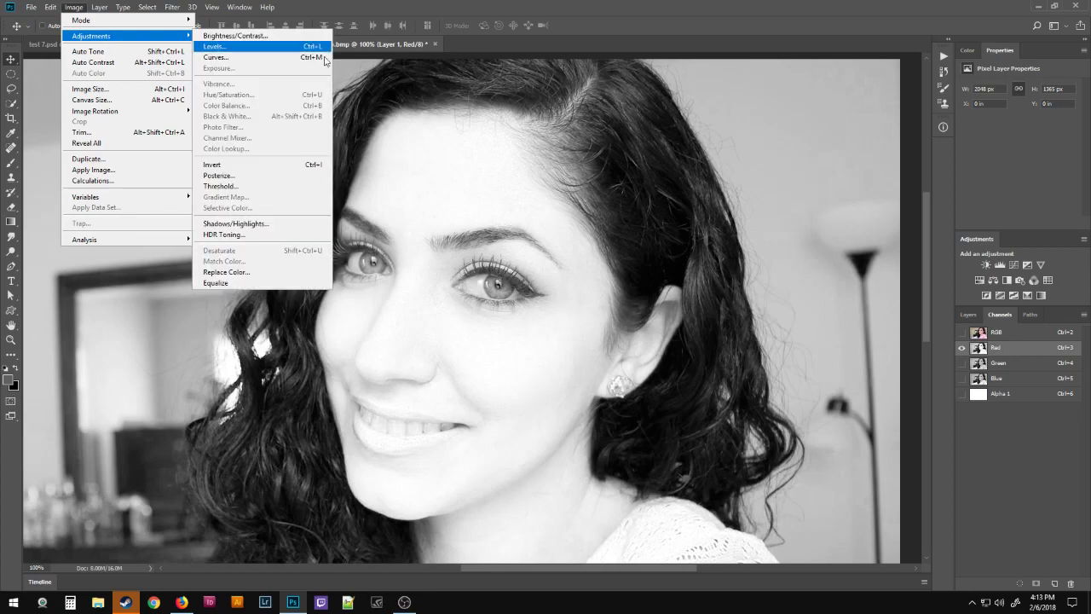
{"action": "left_click", "coordinate": [287, 224]}
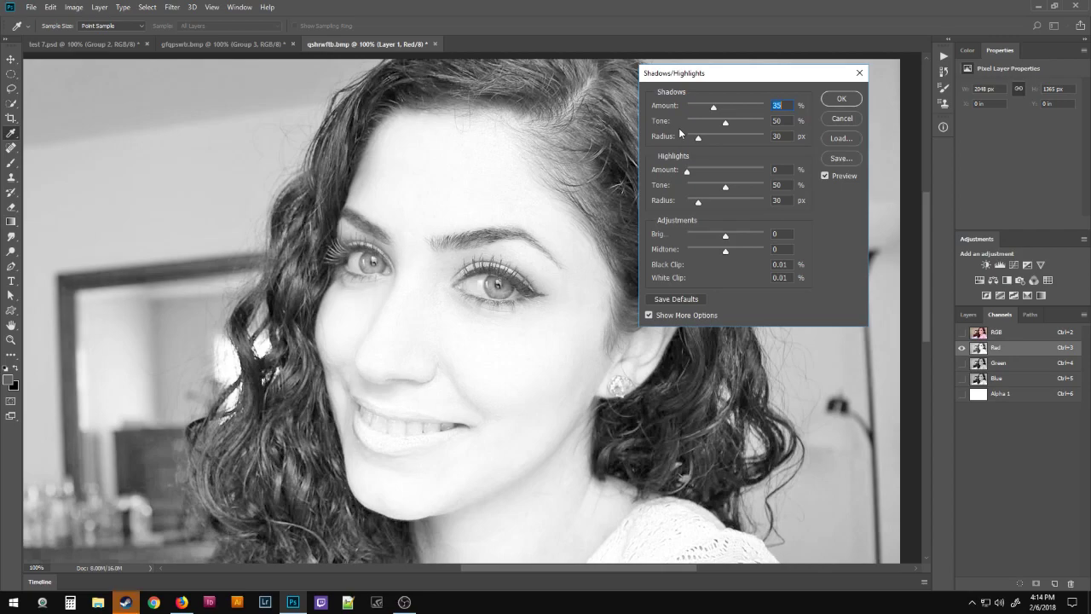
{"action": "type", "text": "0"}
{"action": "key", "text": "Tab"}
{"action": "type", "text": "0"}
{"action": "key", "text": "Tab"}
{"action": "type", "text": "0"}
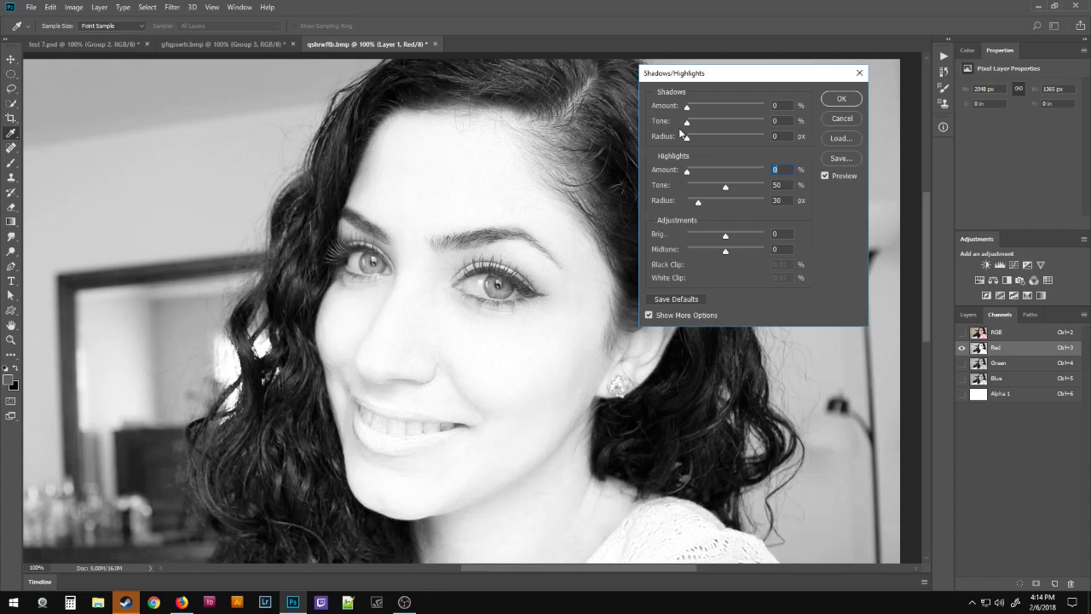
Set the red channel's highlights to amount 31%, tone 61% and radius 1 px, and the midtone to -27
{"action": "key", "text": "Tab"}
{"action": "key", "text": "Tab"}
{"action": "left_click_drag", "start_coordinate": [697, 204], "coordinate": [688, 208]}
{"action": "left_click_drag", "start_coordinate": [688, 174], "coordinate": [709, 181]}
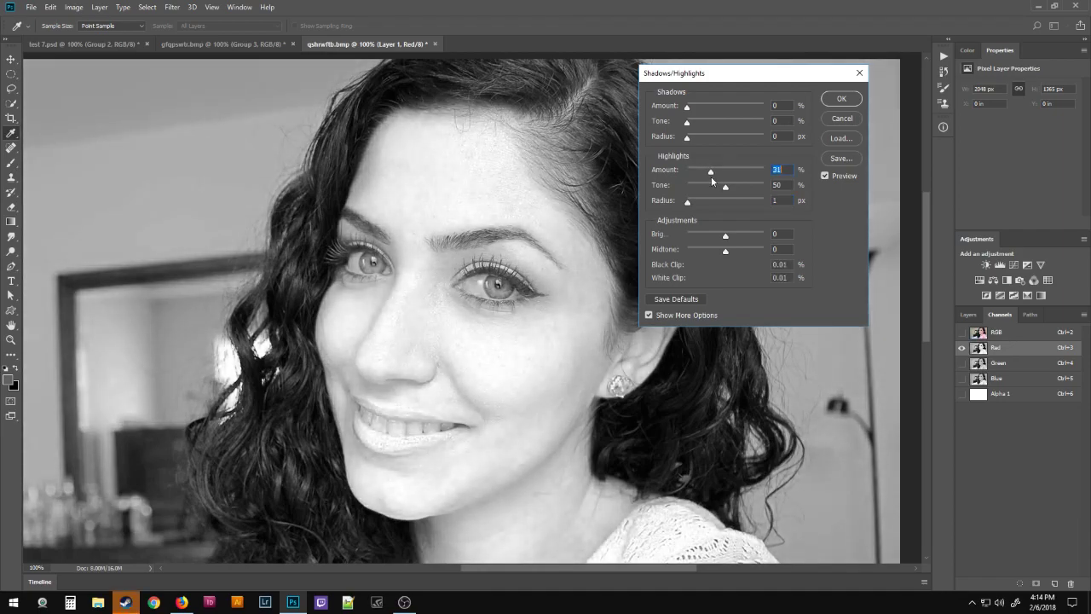
{"action": "left_click_drag", "start_coordinate": [730, 188], "coordinate": [734, 188]}
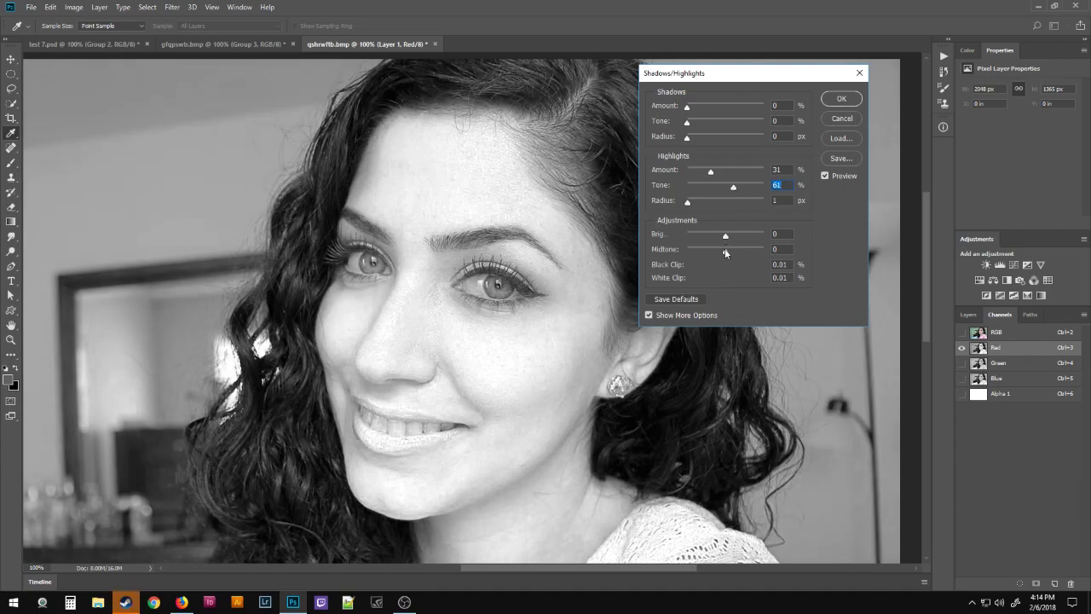
{"action": "left_click_drag", "start_coordinate": [725, 255], "coordinate": [715, 254]}
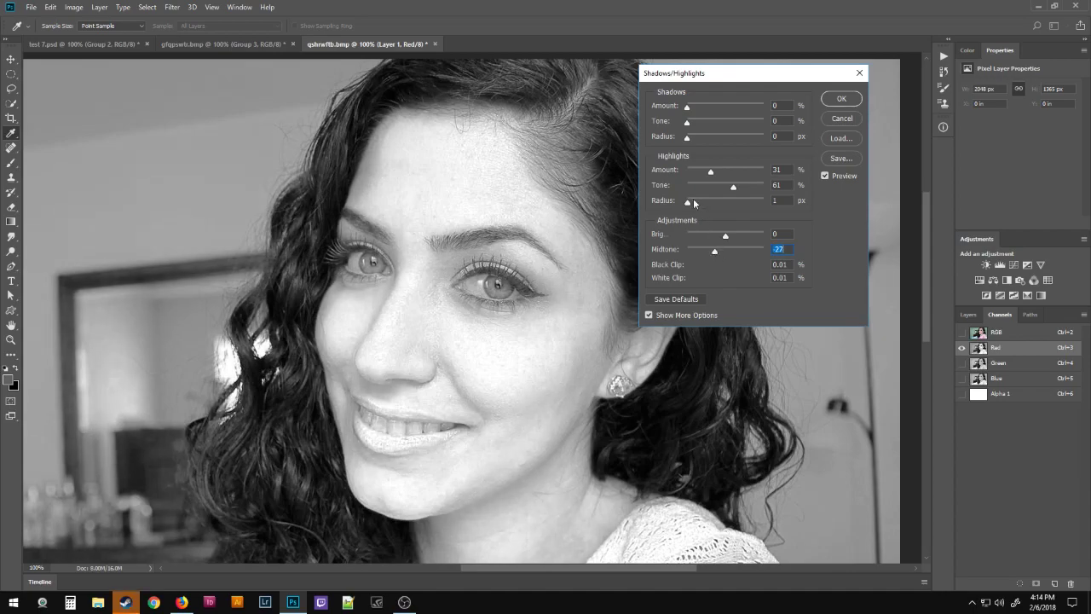
Reduce the red channel's highlights amount to 11%
{"action": "left_click_drag", "start_coordinate": [710, 173], "coordinate": [712, 176]}
{"action": "left_click_drag", "start_coordinate": [711, 172], "coordinate": [699, 177]}
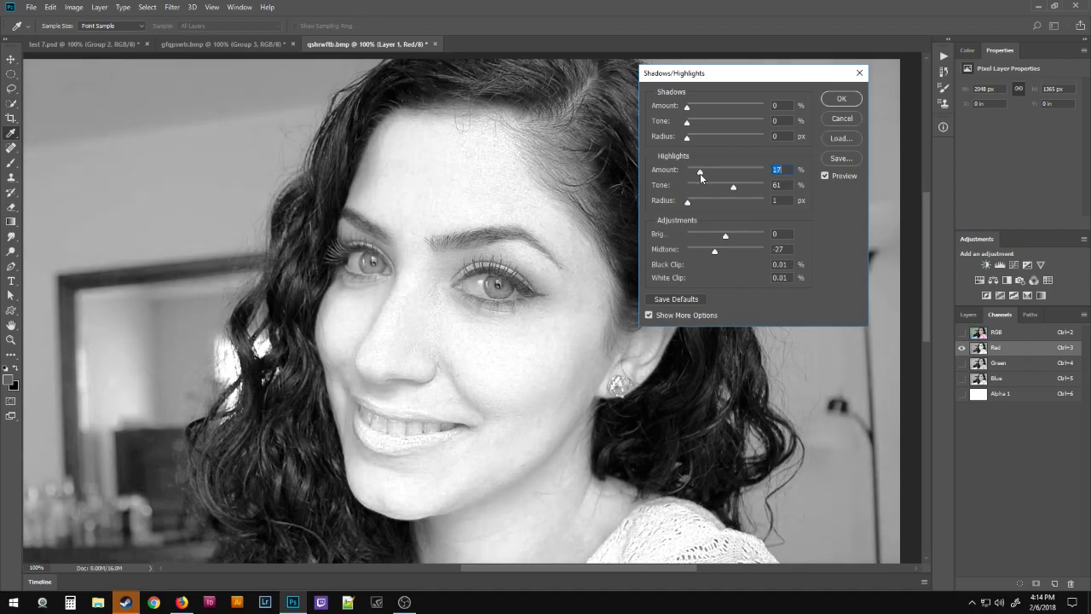
{"action": "left_click_drag", "start_coordinate": [700, 176], "coordinate": [696, 176]}
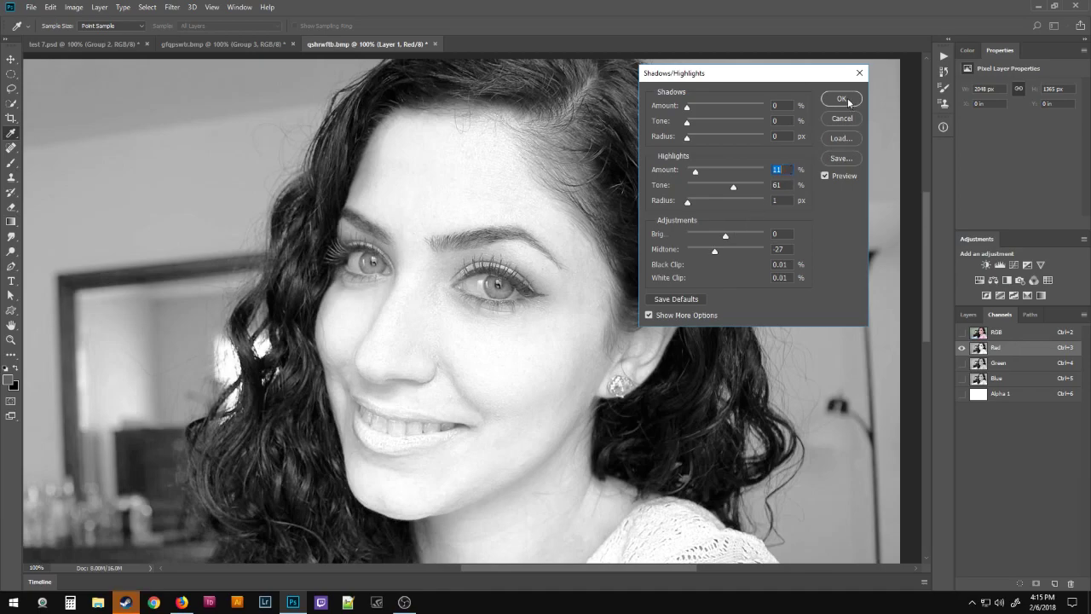
Compare the red channel with and without the Shadows/Highlights preview, leave the preview on and apply the adjustment
{"action": "left_click", "coordinate": [826, 176]}
{"action": "left_click", "coordinate": [826, 176]}
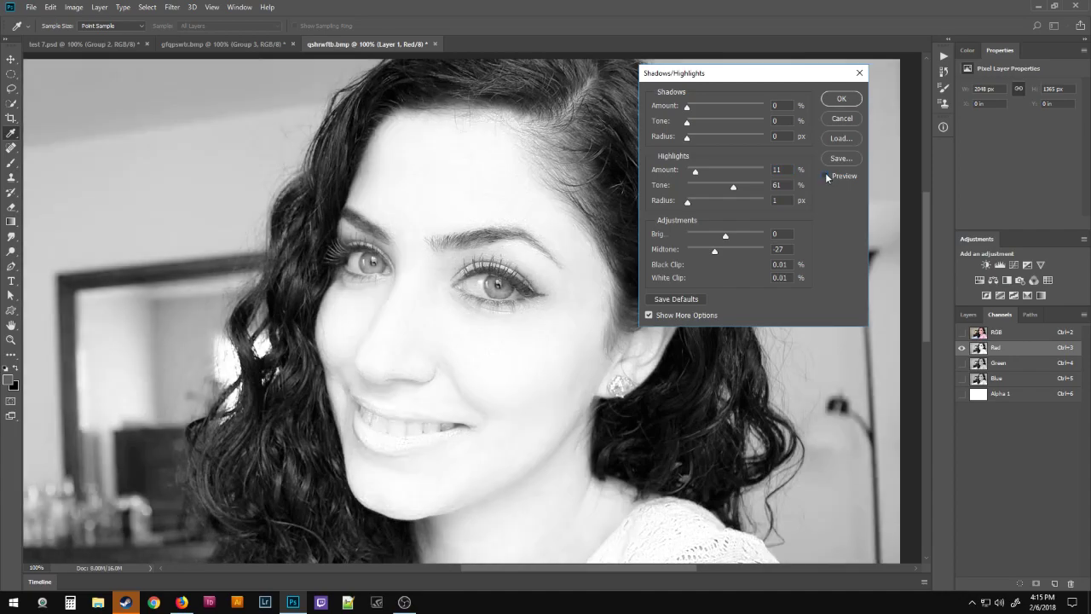
{"action": "left_click", "coordinate": [826, 177]}
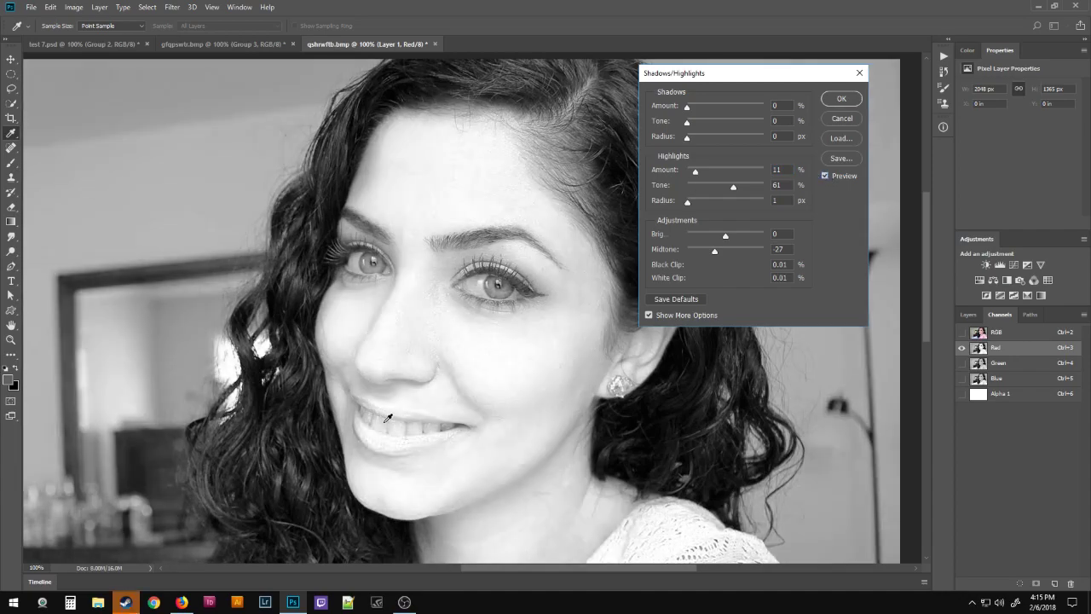
{"action": "left_click", "coordinate": [825, 176]}
{"action": "left_click", "coordinate": [825, 176]}
{"action": "left_click", "coordinate": [825, 177]}
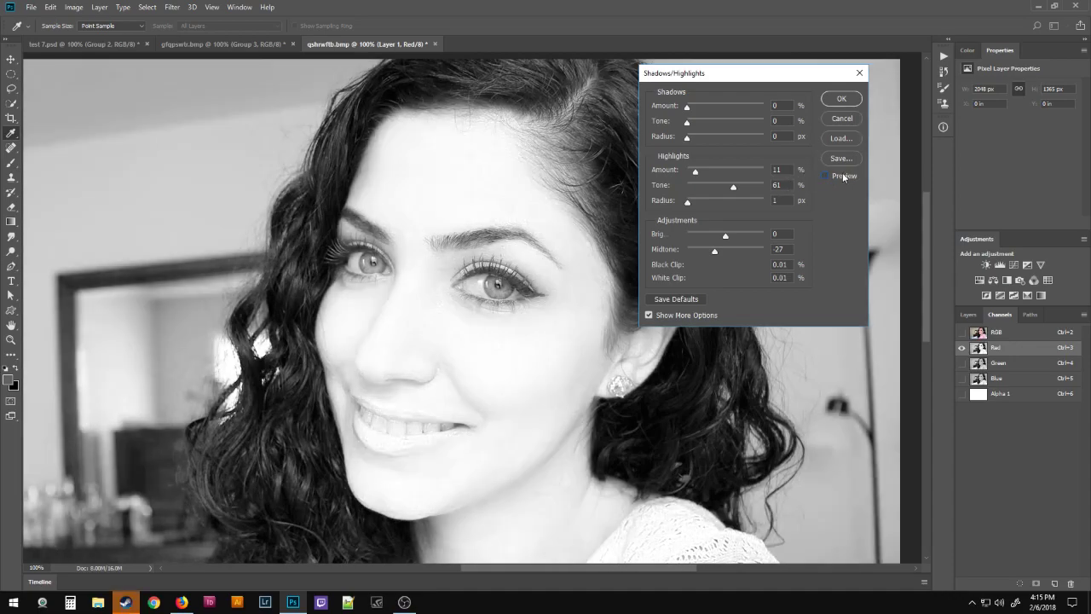
{"action": "left_click", "coordinate": [825, 176]}
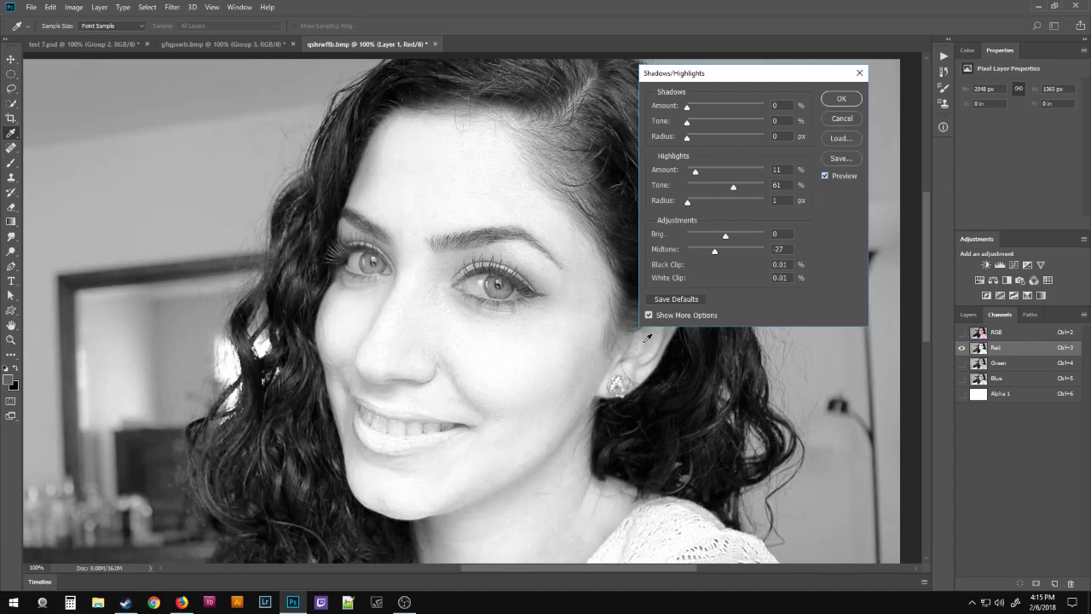
{"action": "left_click", "coordinate": [849, 105]}
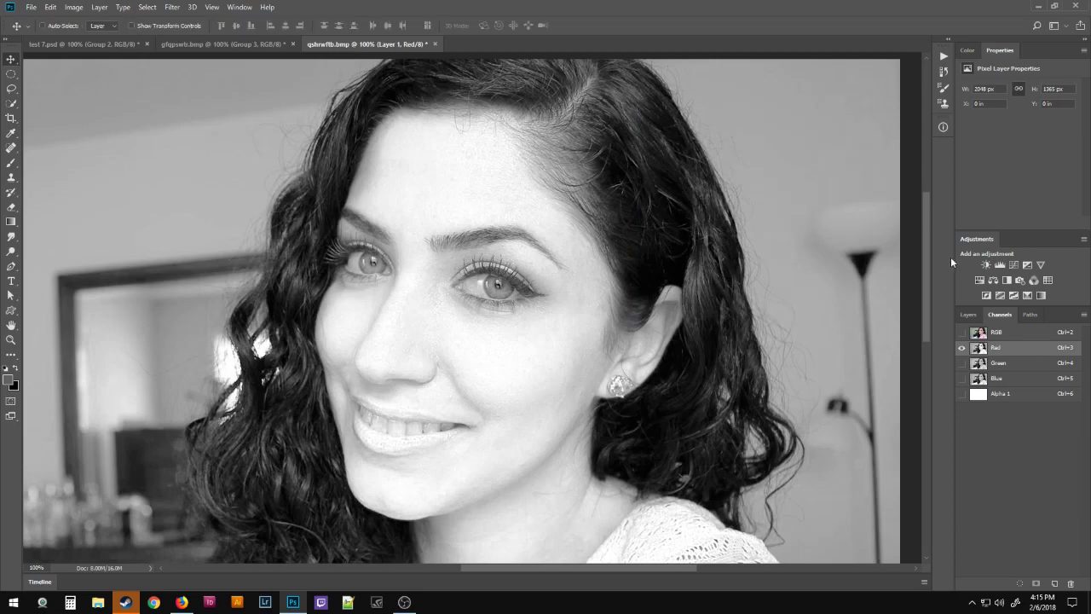
Return to the composite RGB image and set Layer 1's blend mode to Luminosity
{"action": "left_click", "coordinate": [1003, 333]}
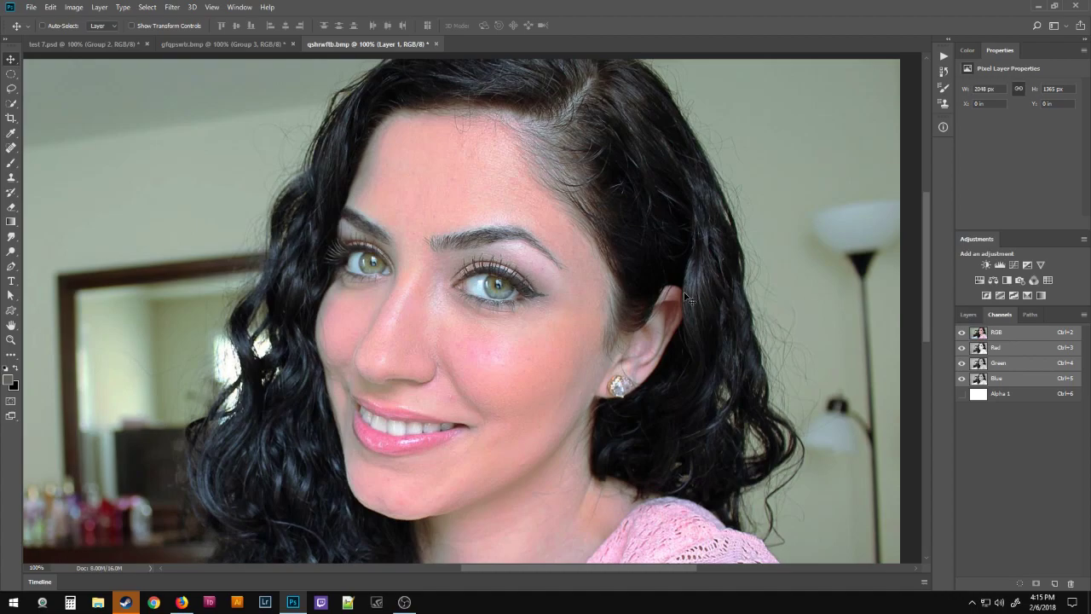
{"action": "key", "text": "ctrl+minus"}
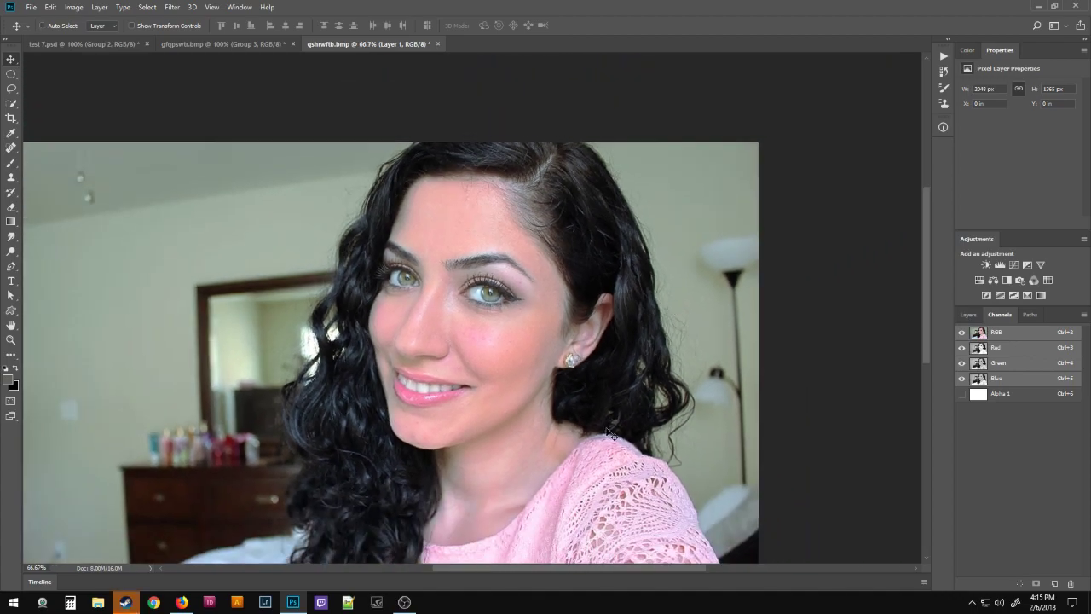
{"action": "left_click_drag", "start_coordinate": [606, 433], "coordinate": [697, 338]}
{"action": "left_click", "coordinate": [971, 315]}
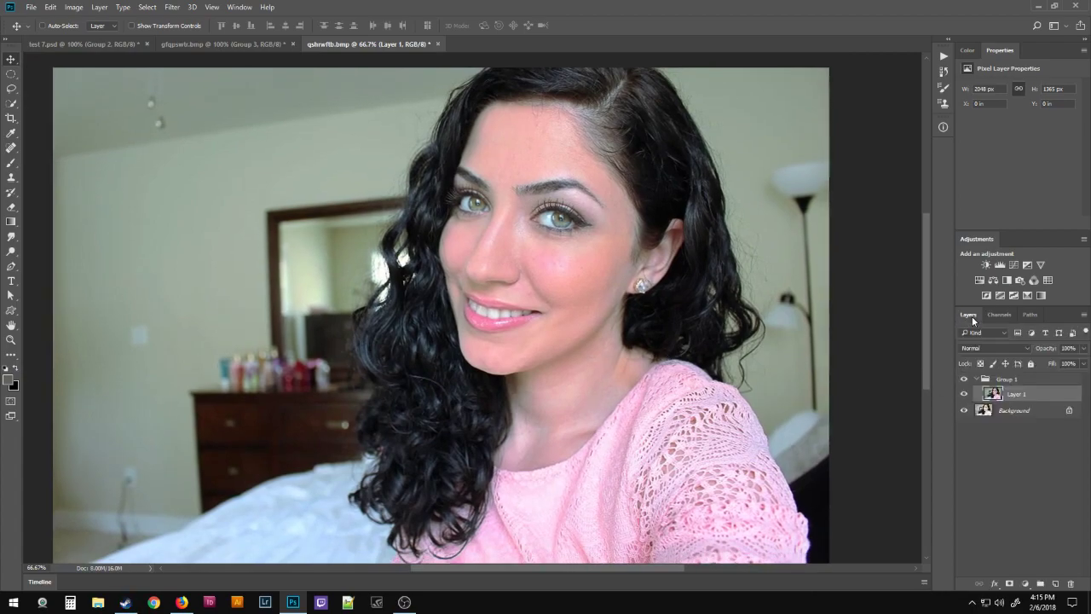
{"action": "left_click", "coordinate": [1005, 348]}
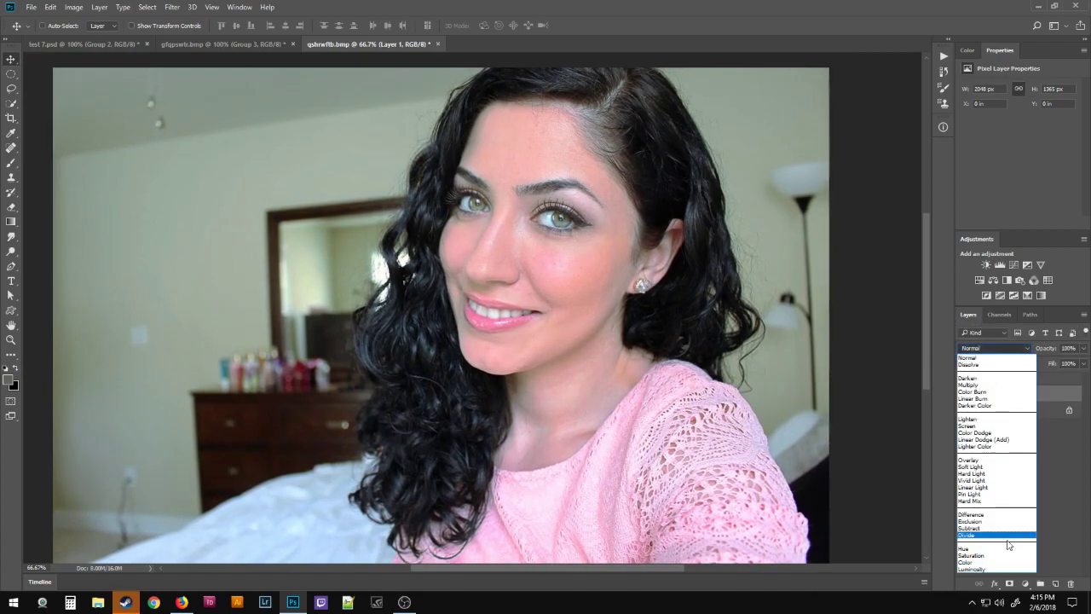
{"action": "left_click", "coordinate": [994, 569]}
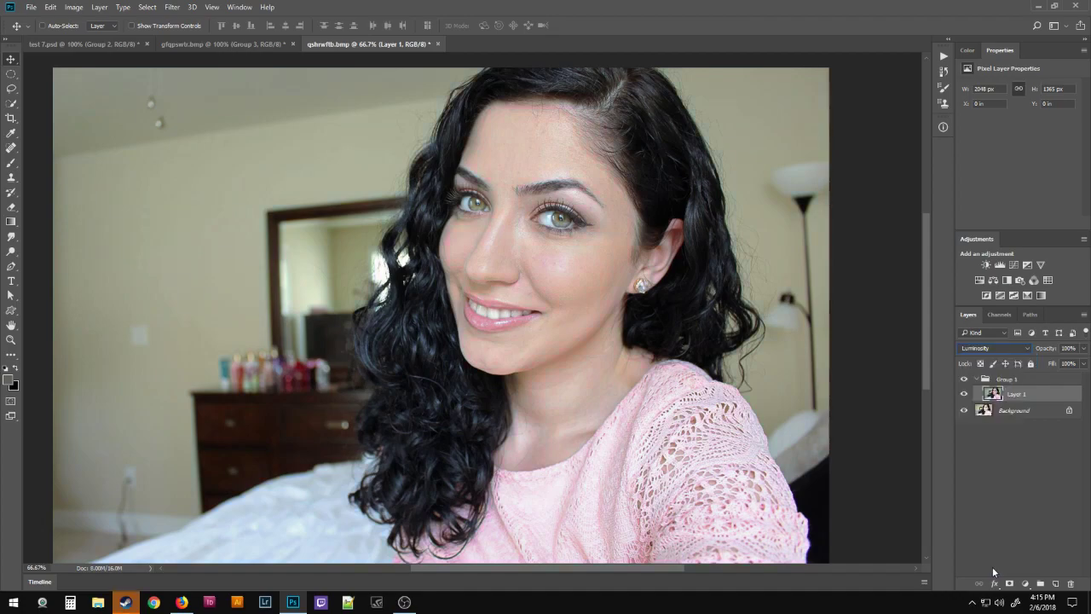
Compare the portrait with and without Layer 1, leaving the layer visible
{"action": "left_click", "coordinate": [965, 395]}
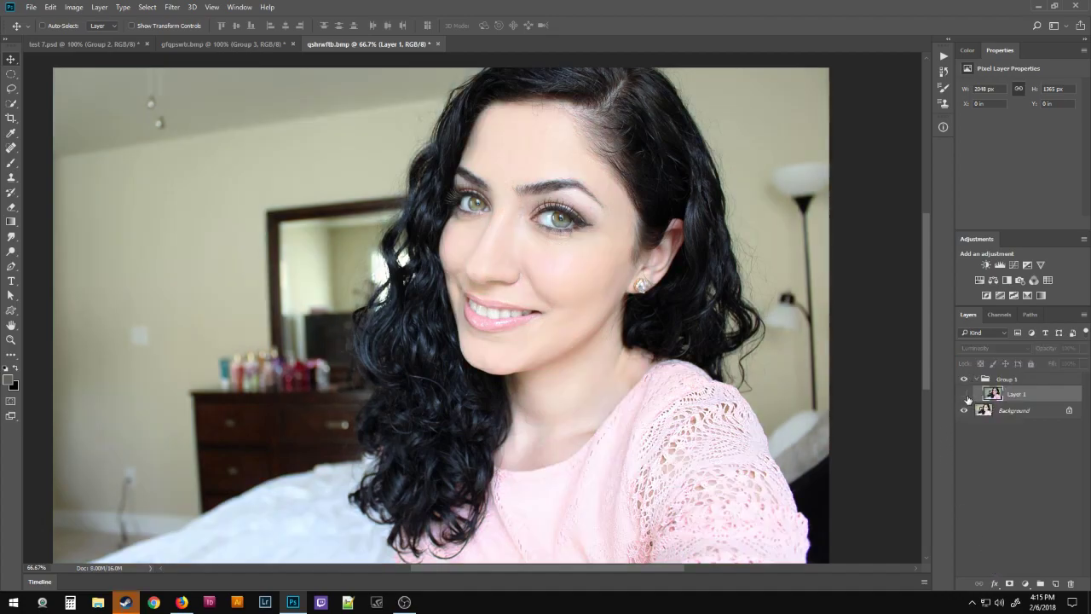
{"action": "left_click", "coordinate": [965, 395]}
{"action": "left_click", "coordinate": [965, 395]}
{"action": "left_click", "coordinate": [965, 395]}
{"action": "left_click", "coordinate": [965, 395]}
{"action": "left_click", "coordinate": [965, 395]}
{"action": "left_click", "coordinate": [965, 395]}
{"action": "left_click", "coordinate": [965, 394]}
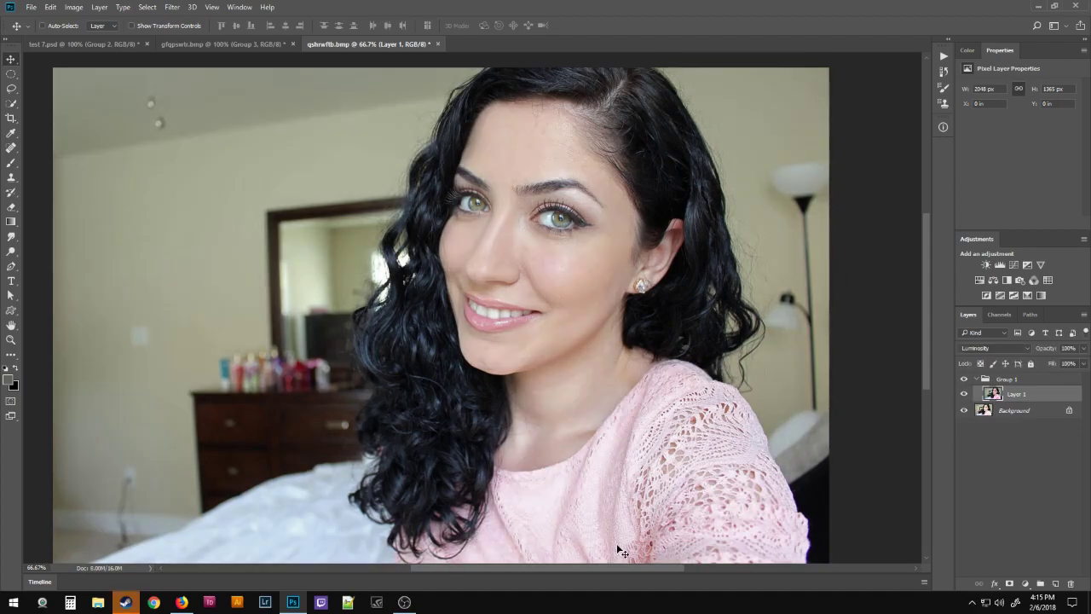
{"action": "left_click", "coordinate": [964, 394]}
{"action": "left_click", "coordinate": [964, 394]}
{"action": "left_click", "coordinate": [964, 394]}
{"action": "left_click", "coordinate": [964, 393]}
{"action": "left_click", "coordinate": [963, 394]}
{"action": "left_click", "coordinate": [963, 394]}
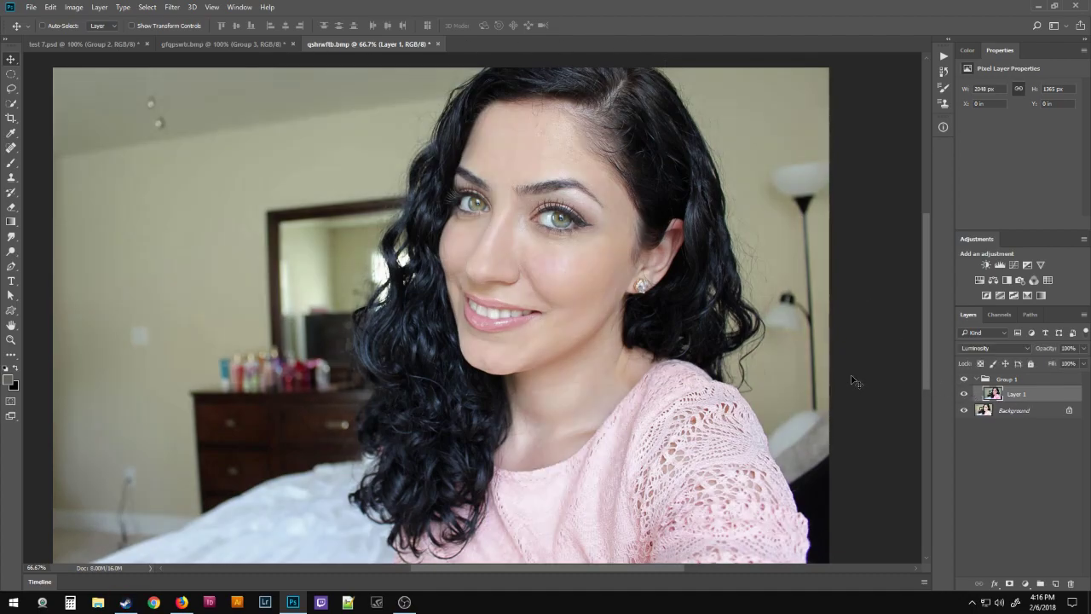
Stamp the visible image onto a new layer above Layer 1, invert its colors and select the whole canvas
{"action": "key", "text": "ctrl+1"}
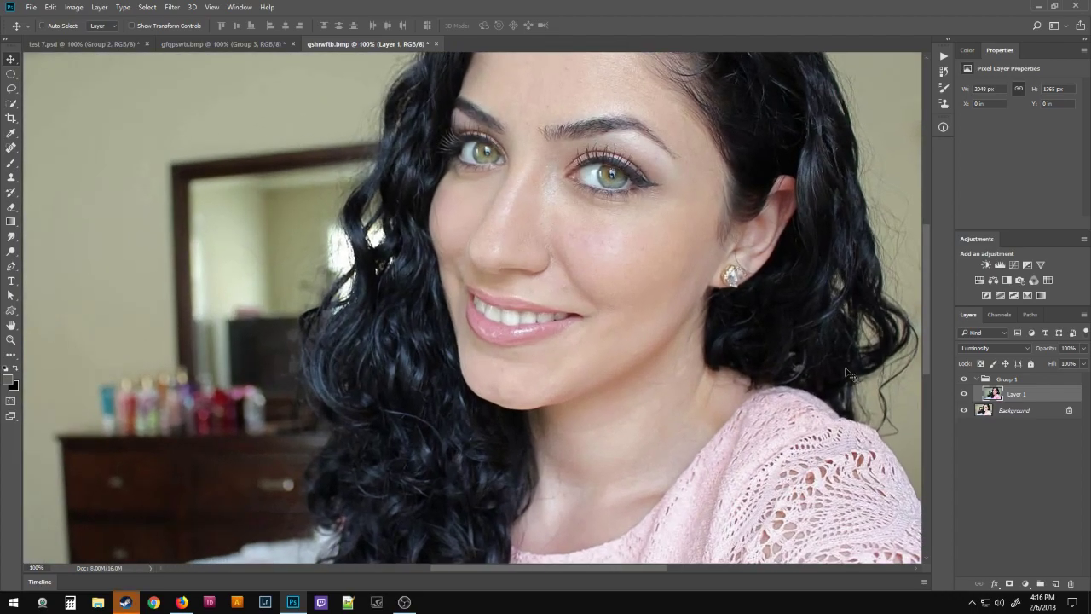
{"action": "left_click_drag", "start_coordinate": [795, 342], "coordinate": [633, 368]}
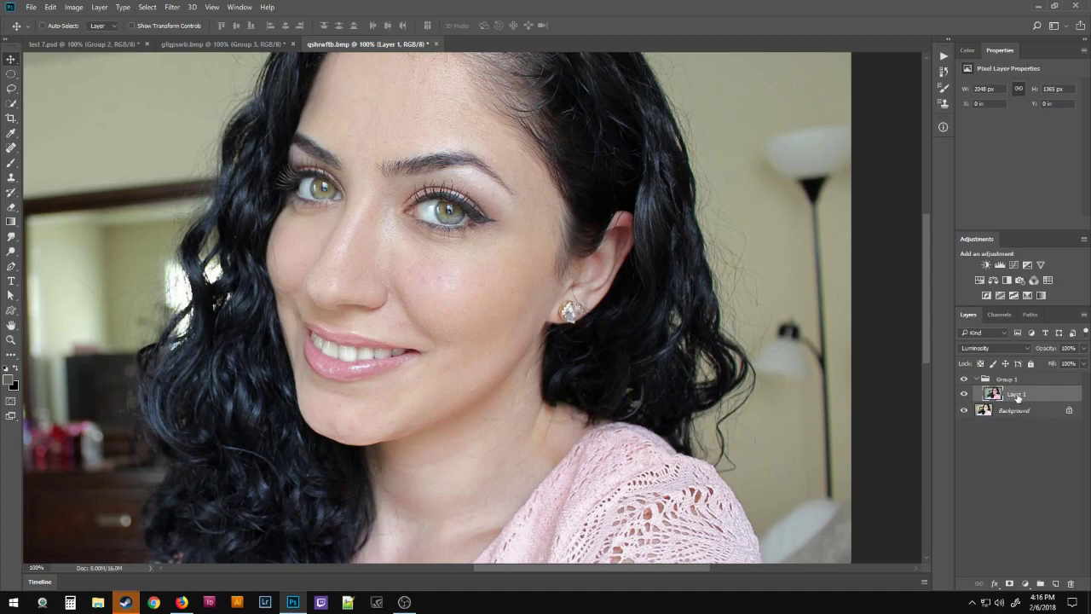
{"action": "key", "text": "ctrl+shift+alt+e"}
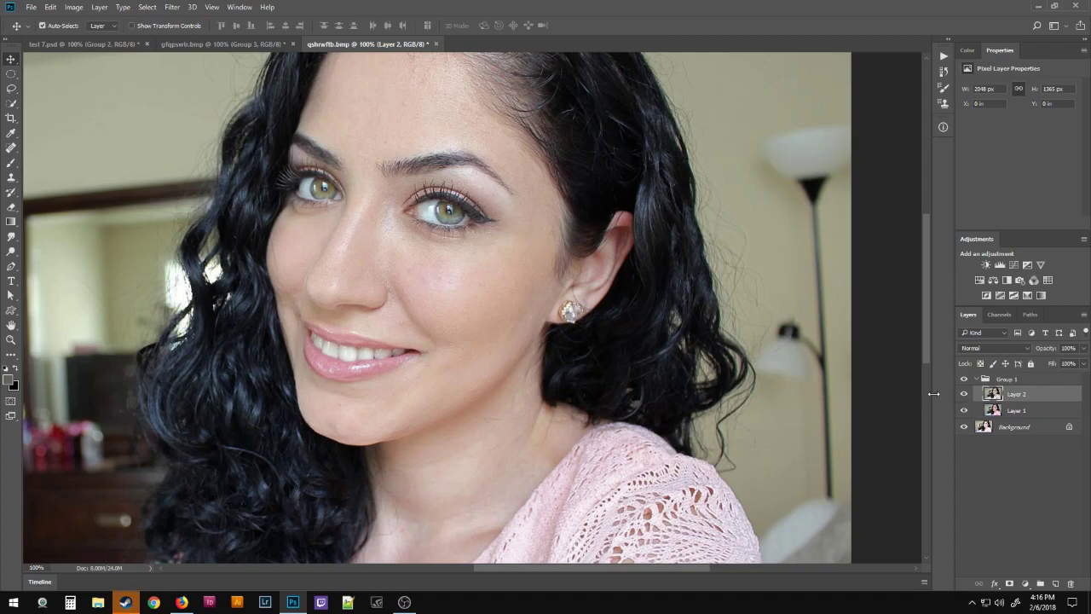
{"action": "key", "text": "ctrl+i"}
{"action": "key", "text": "ctrl+a"}
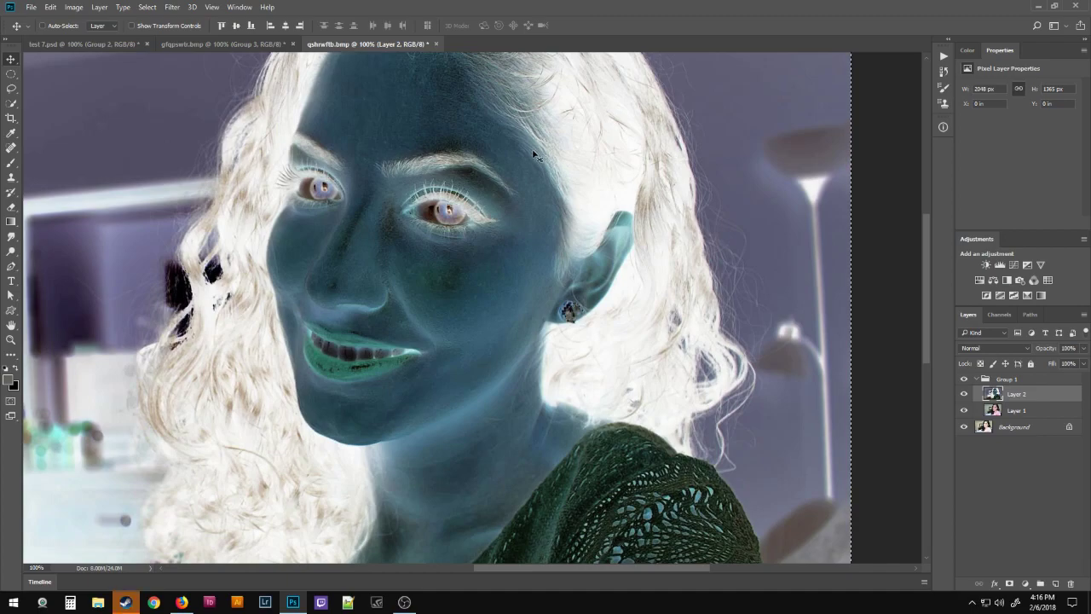
Add a white layer mask to Layer 2 and check the mask on its own before returning to the image view
{"action": "left_click", "coordinate": [1009, 584]}
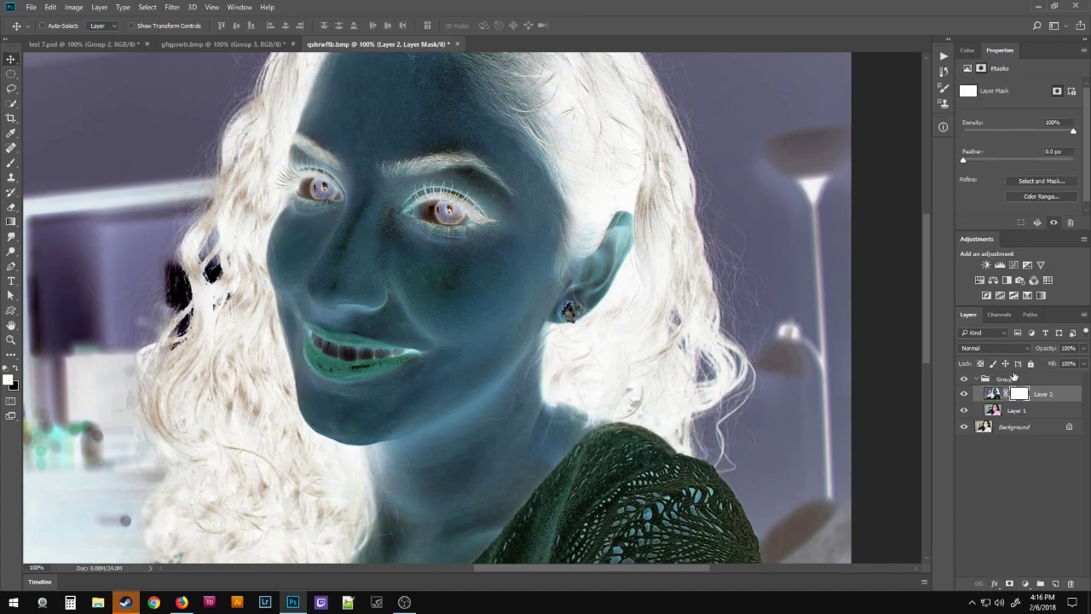
{"action": "left_click", "coordinate": [1018, 395], "text": "alt"}
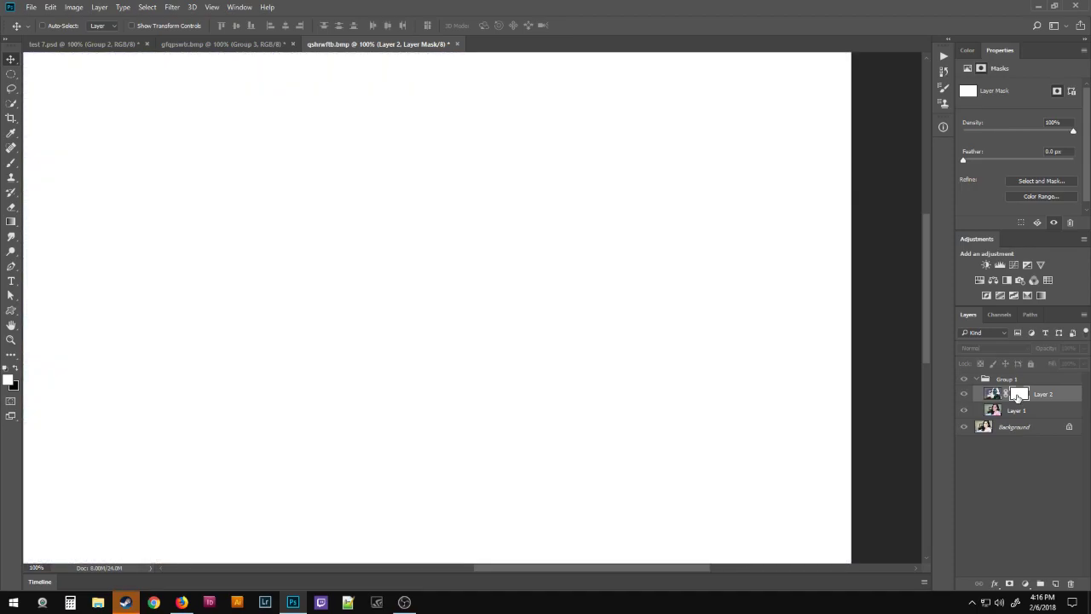
{"action": "left_click", "coordinate": [1017, 395], "text": "alt"}
{"action": "left_click", "coordinate": [1018, 396], "text": "alt"}
{"action": "left_click", "coordinate": [1017, 395], "text": "alt"}
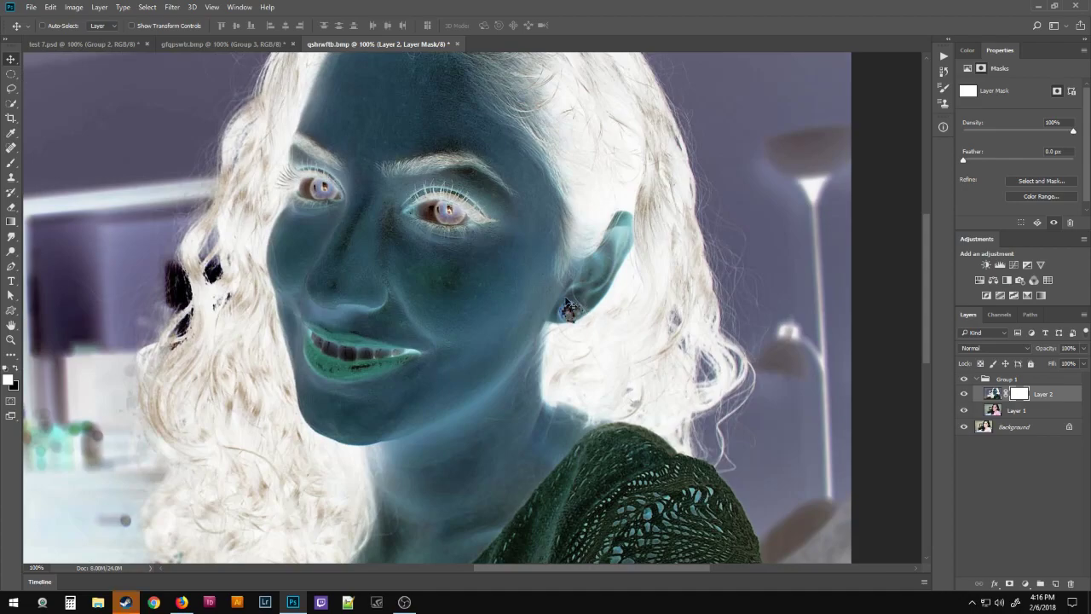
{"action": "key", "text": "x"}
{"action": "key", "text": "x"}
{"action": "key", "text": "x"}
{"action": "key", "text": "x"}
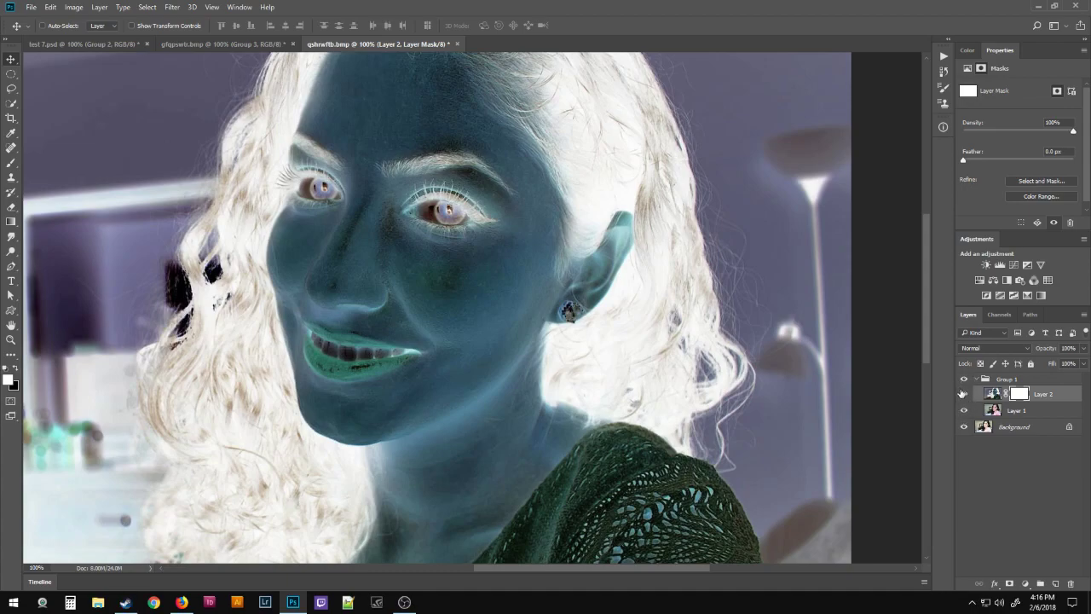
{"action": "key", "text": "x"}
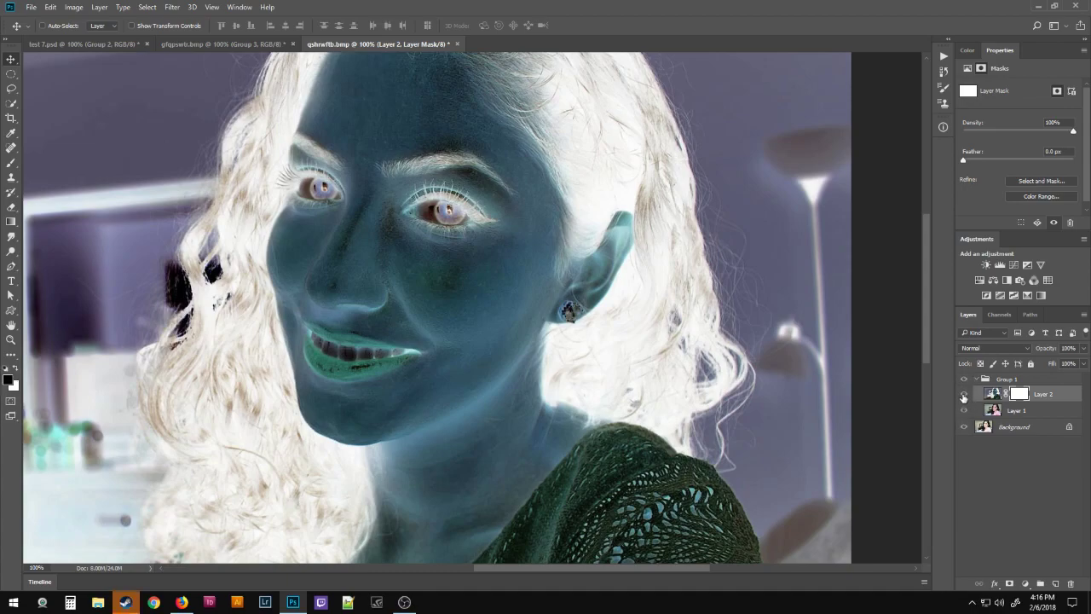
{"action": "key", "text": "x"}
{"action": "key", "text": "x"}
{"action": "key", "text": "x"}
{"action": "key", "text": "x"}
Paste the inverted image into Layer 2's mask, deselect and make the layer's image active again with the mask overlay hidden
{"action": "key", "text": "ctrl"}
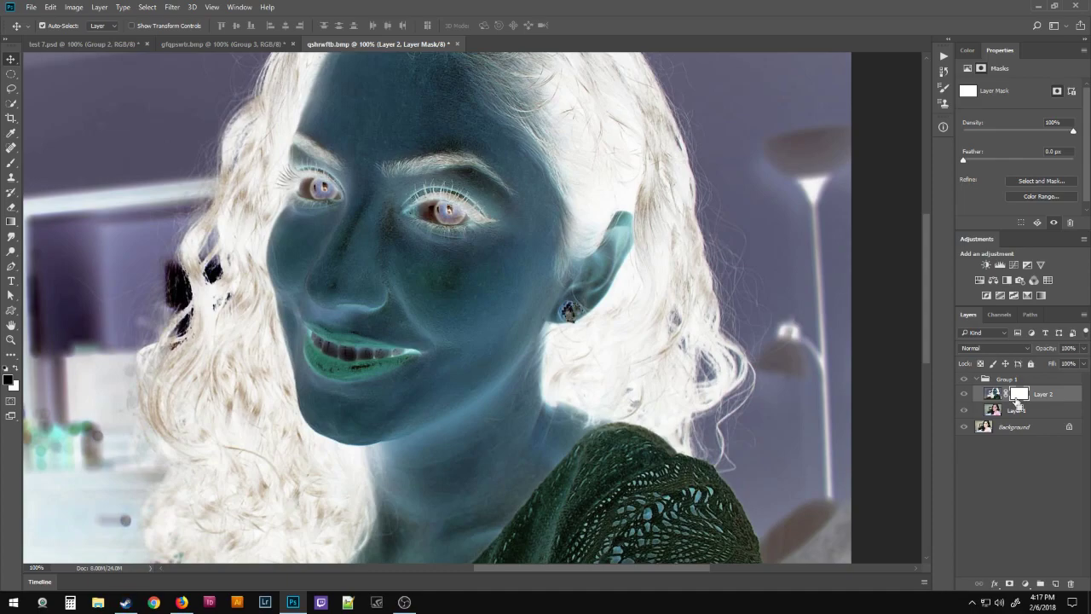
{"action": "key", "text": "ctrl+v"}
{"action": "key", "text": "backslash"}
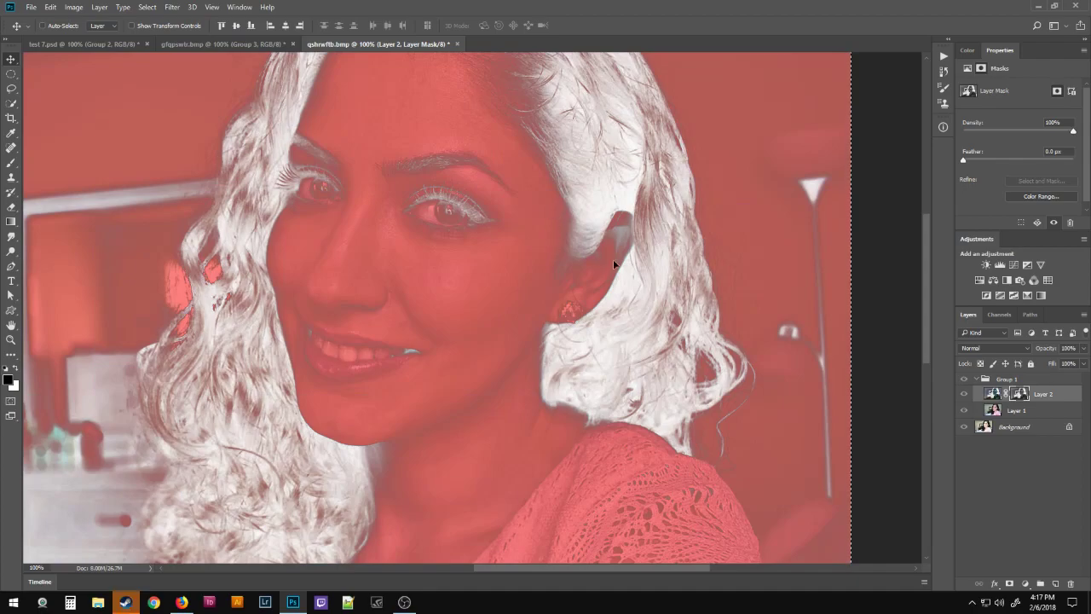
{"action": "key", "text": "ctrl+d"}
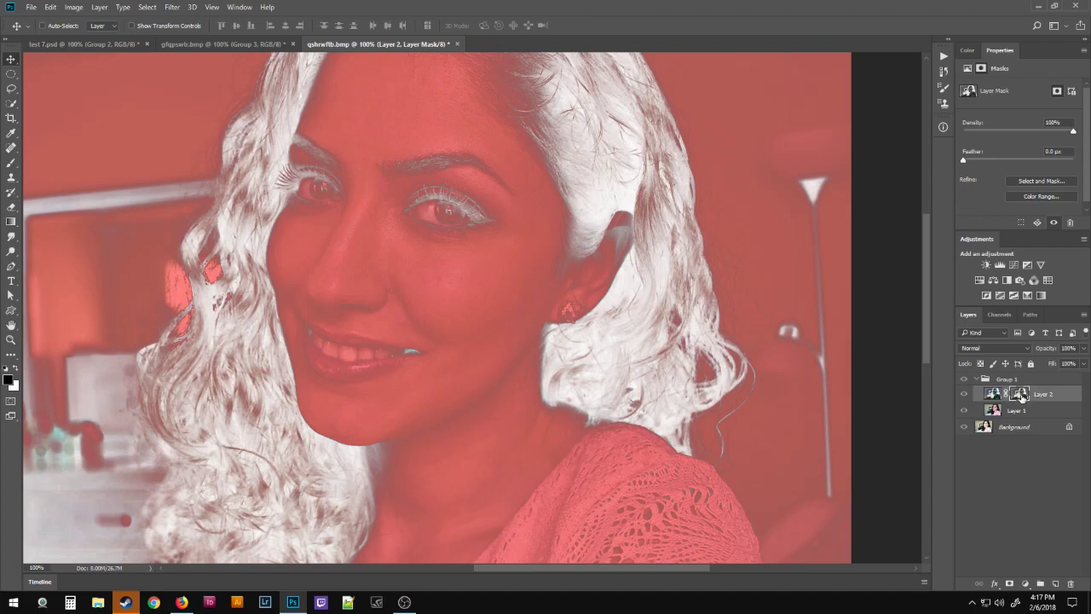
{"action": "key", "text": "ctrl+2"}
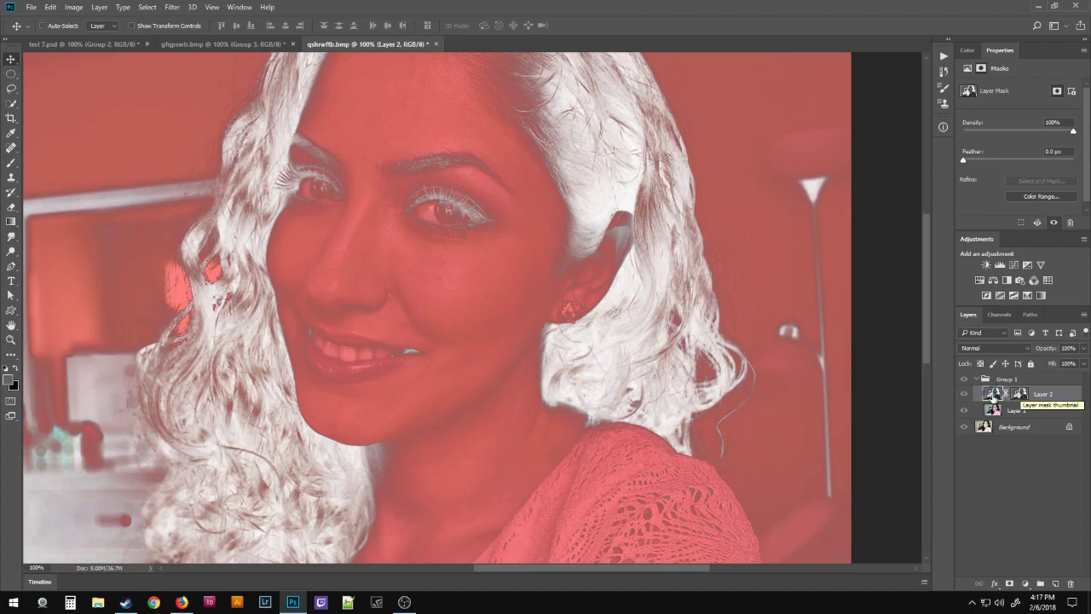
{"action": "left_click", "coordinate": [991, 395]}
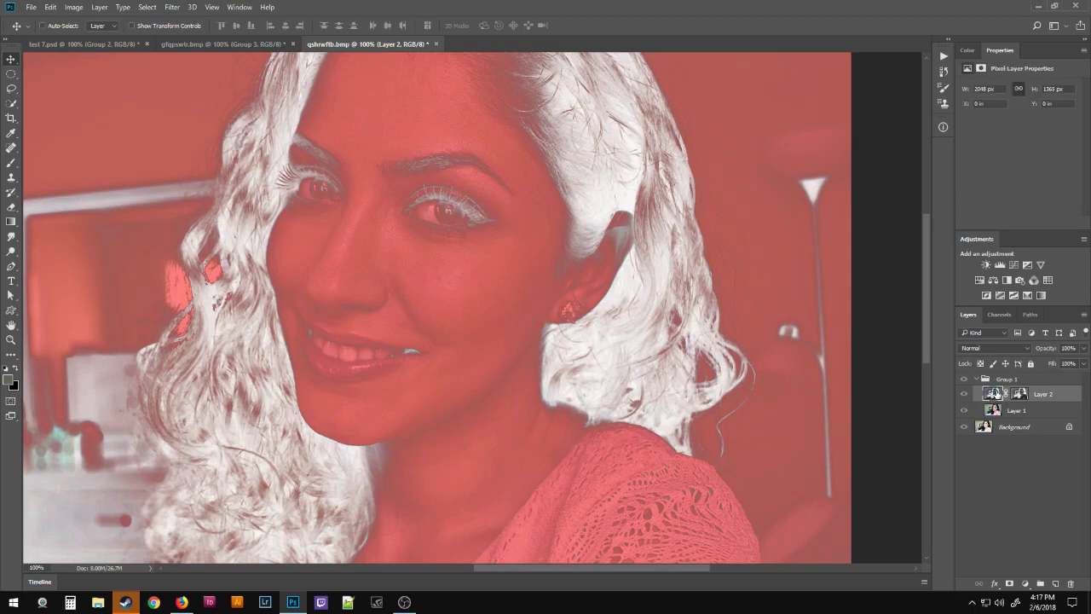
{"action": "key", "text": "backslash"}
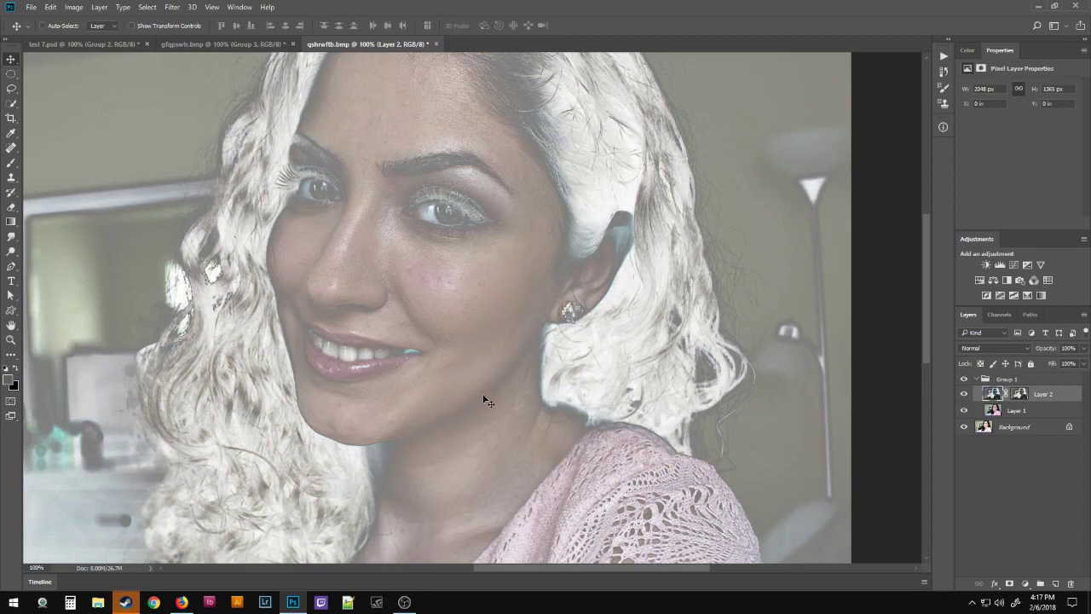
Set Layer 2's blend mode to Color and its opacity to 13%
{"action": "left_click", "coordinate": [1027, 349]}
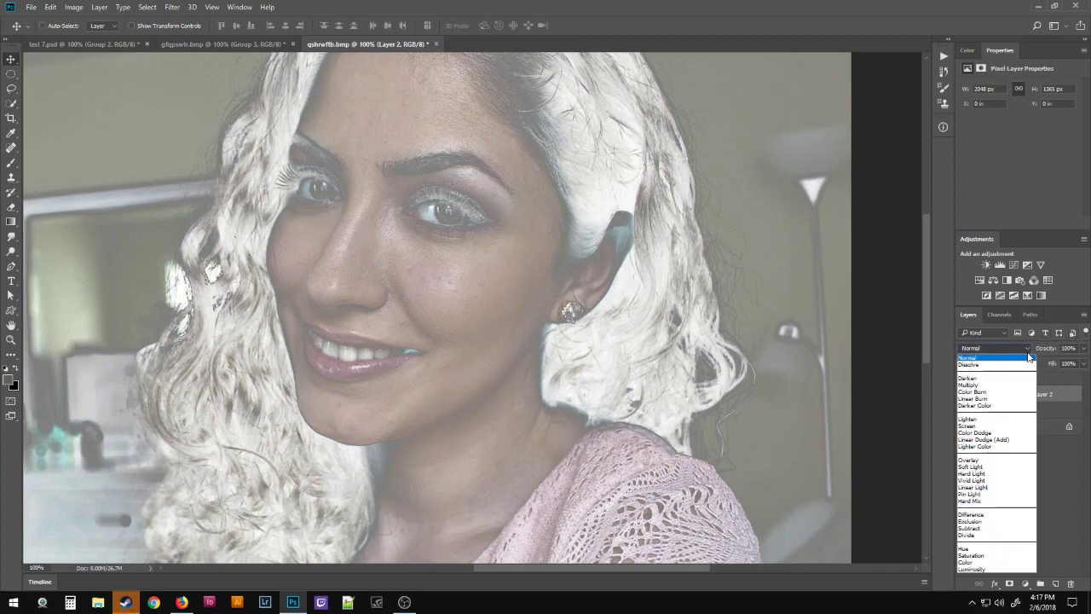
{"action": "left_click", "coordinate": [970, 562]}
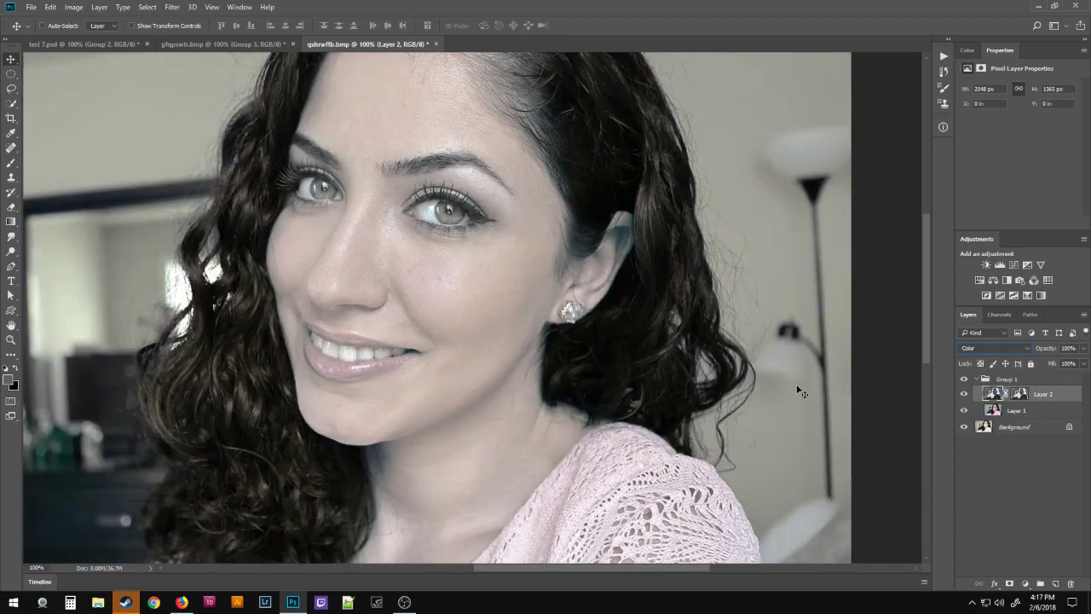
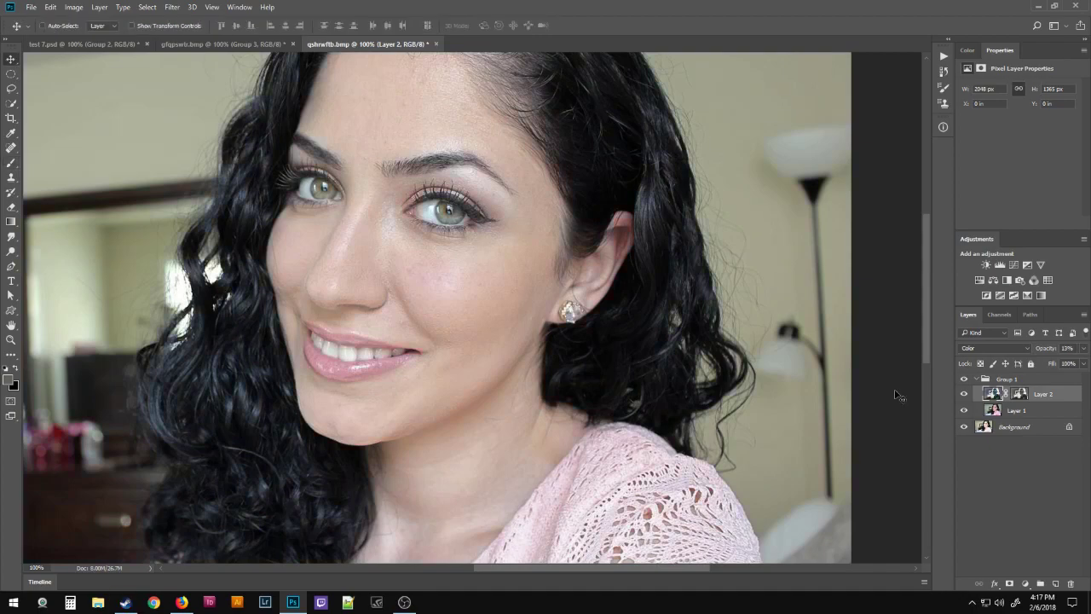
{"action": "key", "text": "1"}
{"action": "key", "text": "3"}
{"action": "key", "text": "2"}
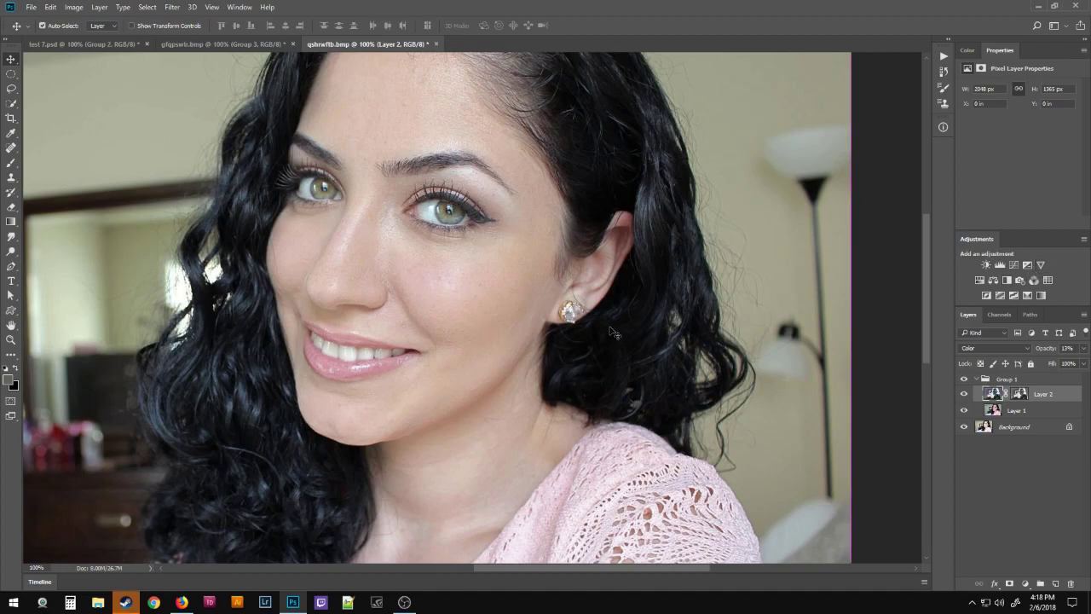
Compare the full portrait with and without Group 1, leaving the group visible
{"action": "key", "text": "ctrl+0"}
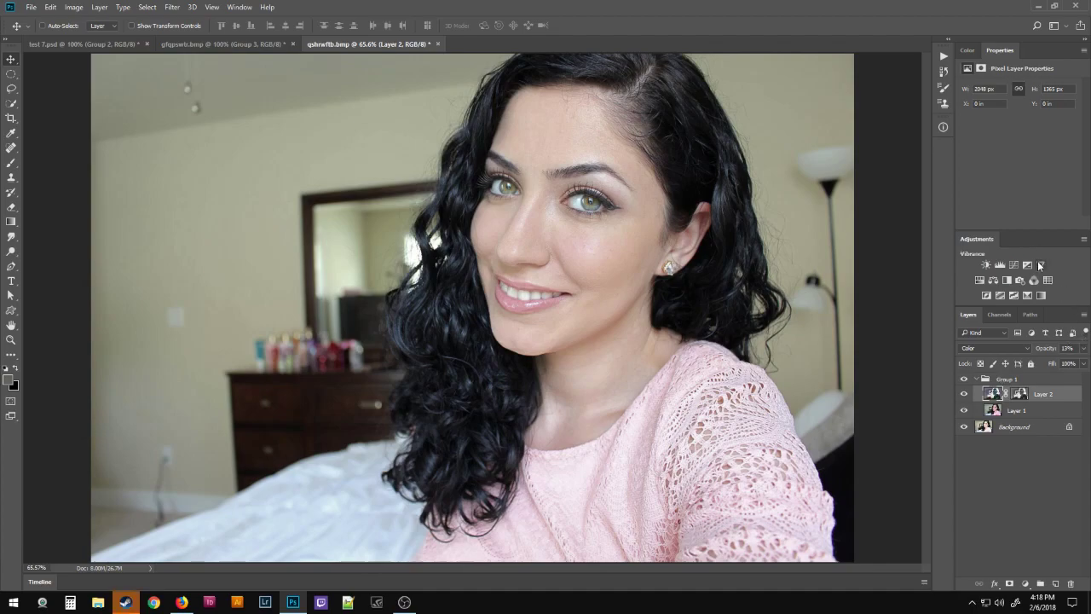
{"action": "left_click", "coordinate": [964, 379]}
{"action": "left_click", "coordinate": [964, 378]}
{"action": "left_click", "coordinate": [964, 379]}
{"action": "left_click", "coordinate": [964, 378]}
{"action": "left_click", "coordinate": [964, 378]}
{"action": "left_click", "coordinate": [964, 378]}
{"action": "left_click", "coordinate": [964, 378]}
{"action": "left_click", "coordinate": [964, 379]}
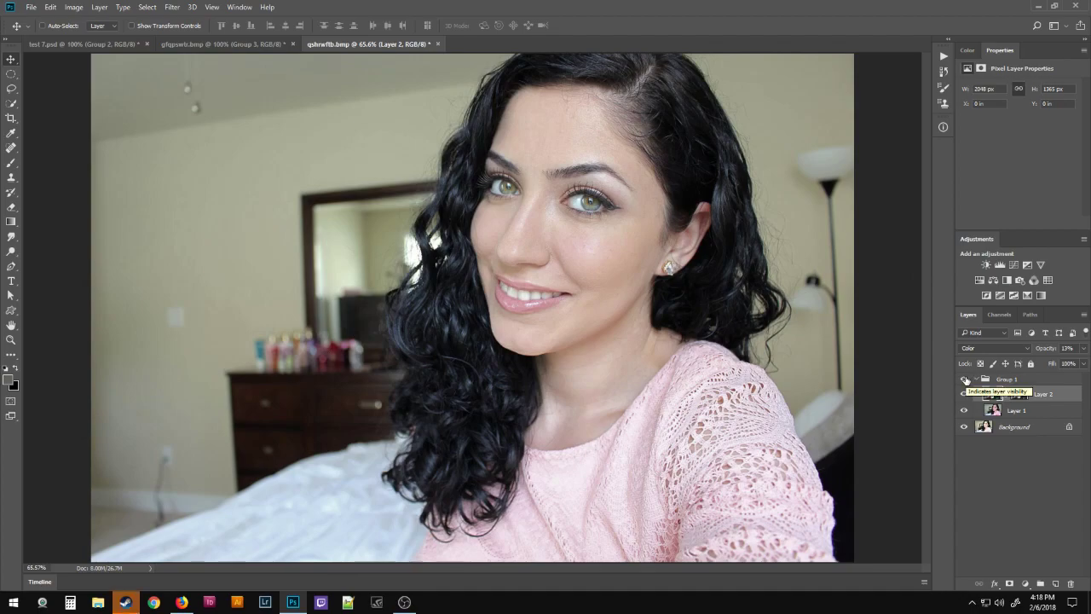
{"action": "left_click", "coordinate": [965, 379]}
{"action": "left_click", "coordinate": [965, 379]}
{"action": "left_click", "coordinate": [965, 380]}
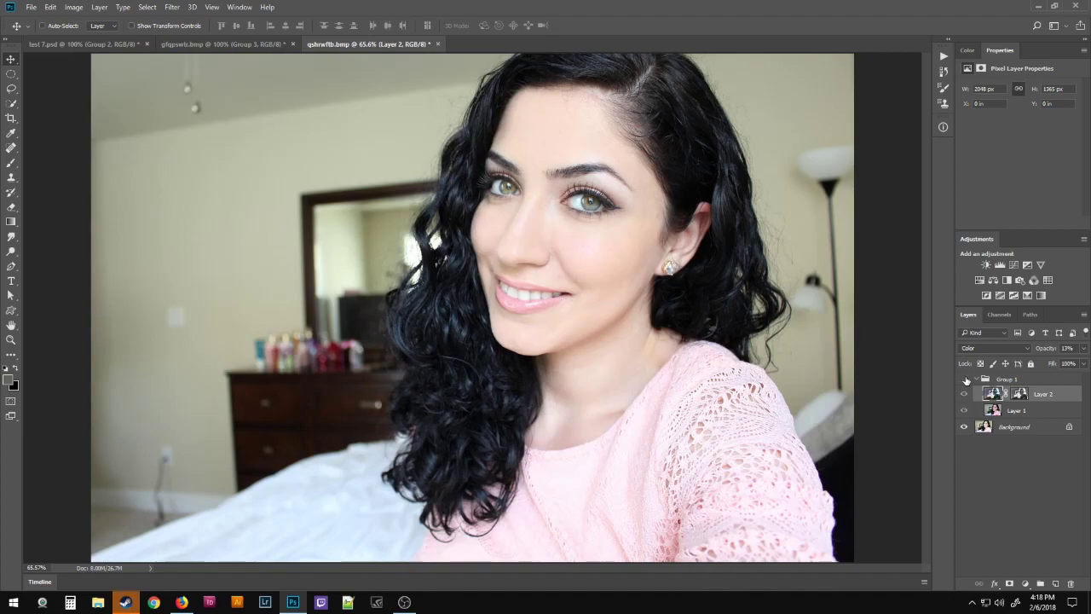
{"action": "left_click", "coordinate": [964, 380]}
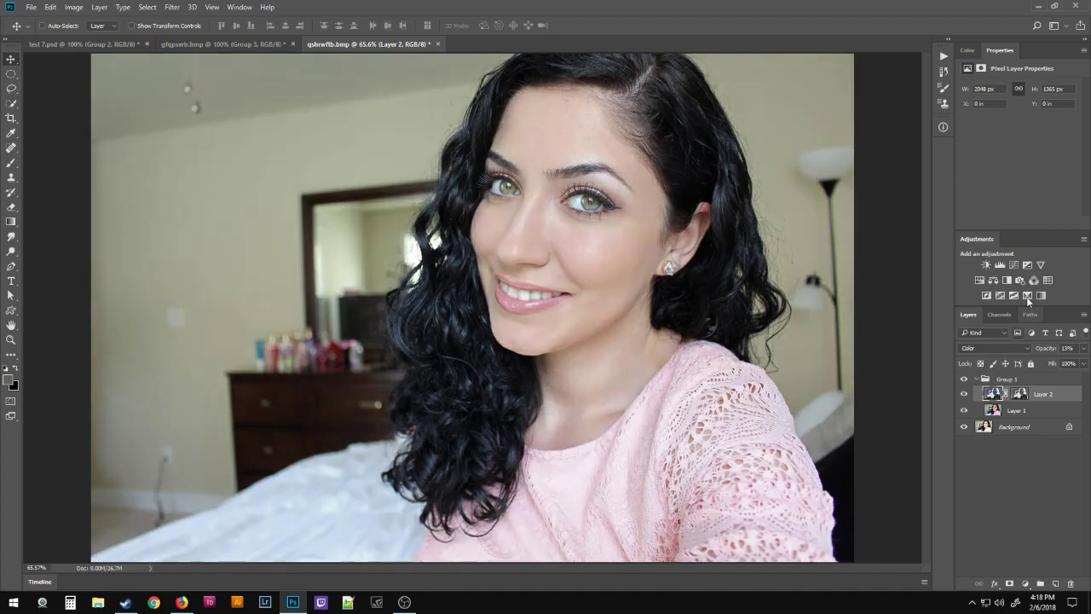
Add a Vibrance adjustment layer above Layer 2 with vibrance 21 and saturation 7
{"action": "left_click", "coordinate": [1040, 266]}
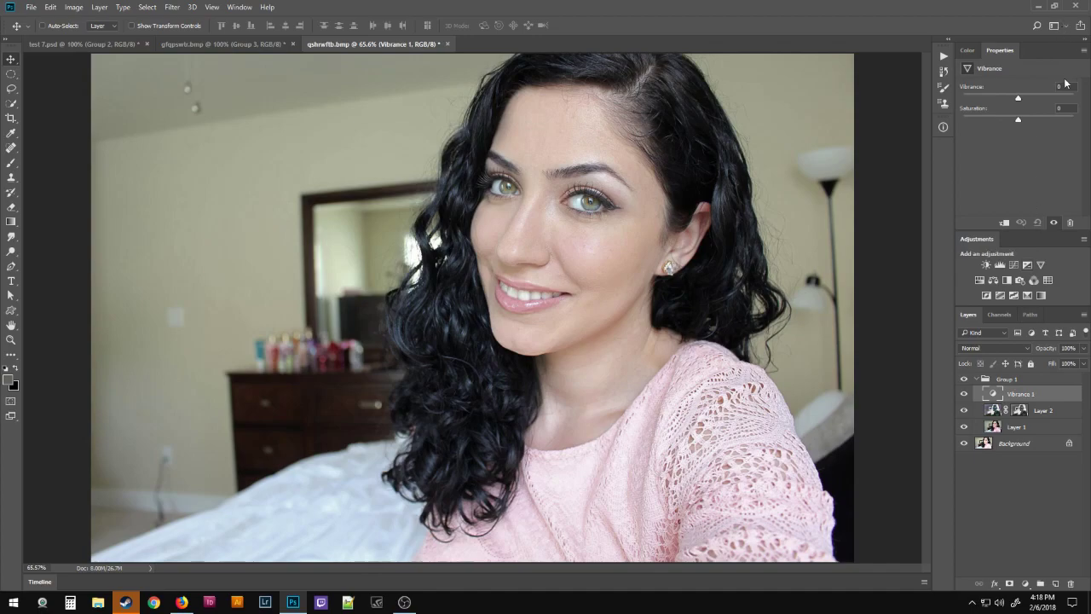
{"action": "key", "text": "Up"}
{"action": "key", "text": "Tab"}
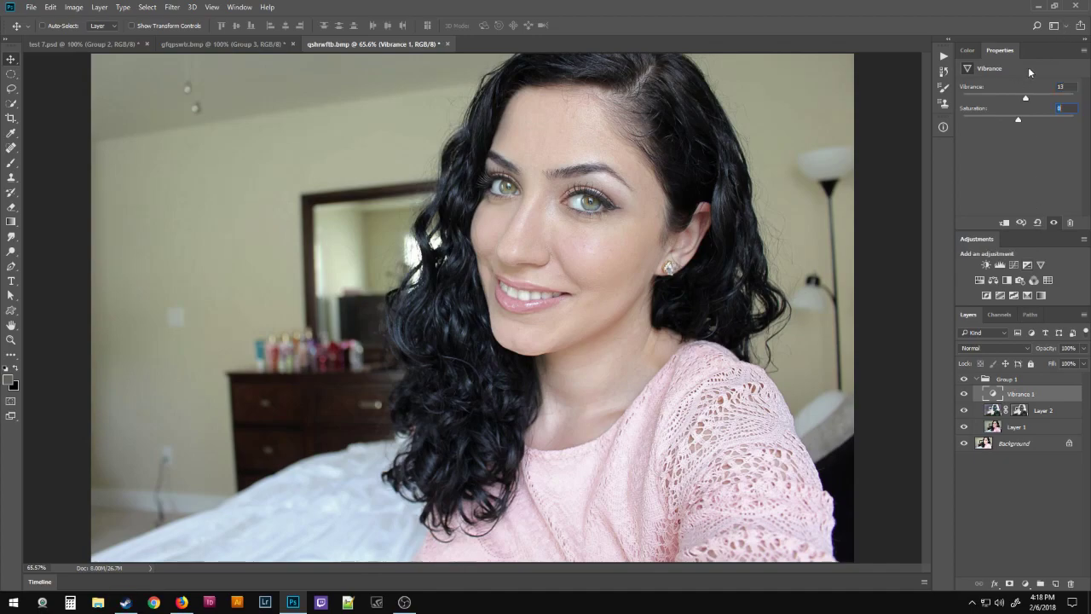
{"action": "type", "text": "2"}
{"action": "key", "text": "Return"}
{"action": "key", "text": "ctrl+1"}
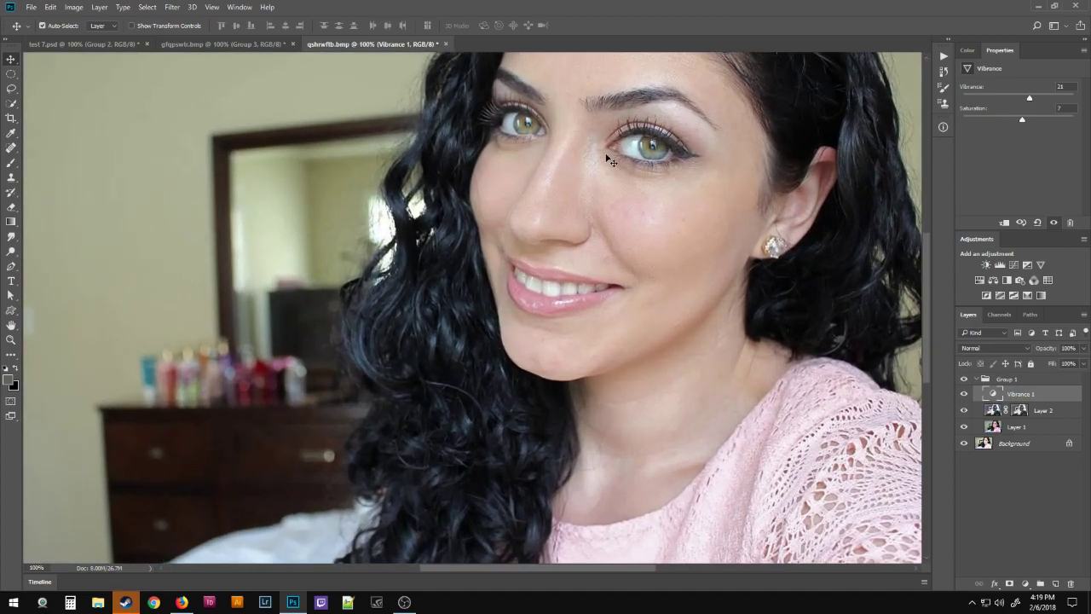
{"action": "left_click_drag", "start_coordinate": [720, 144], "coordinate": [597, 236]}
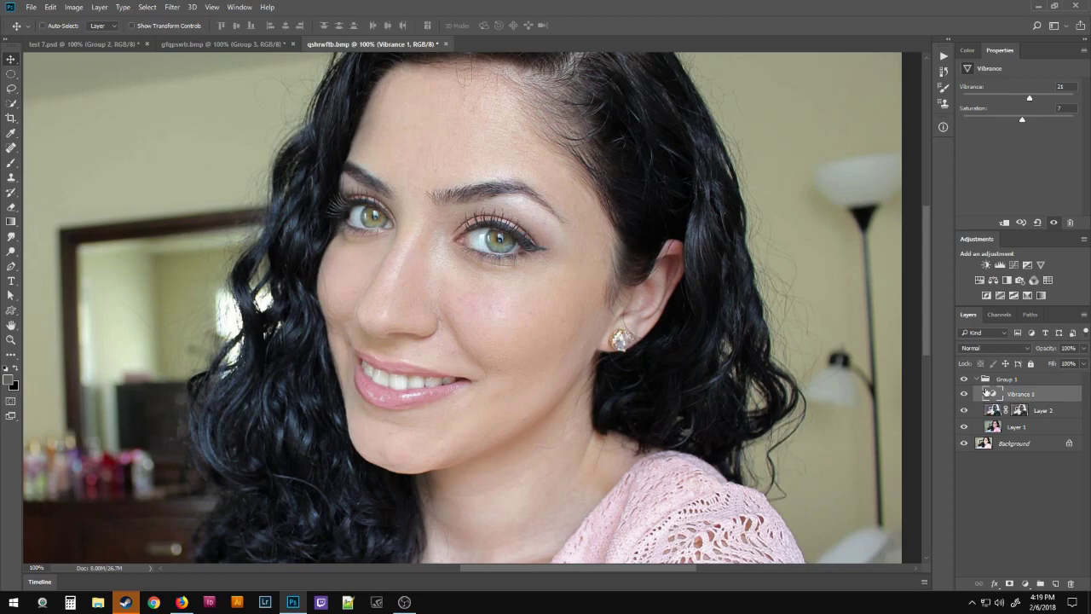
Compare the portrait with and without the Vibrance adjustment, leave the adjustment visible and collapse Group 1
{"action": "left_click", "coordinate": [964, 393]}
{"action": "left_click", "coordinate": [964, 393]}
{"action": "left_click", "coordinate": [964, 393]}
{"action": "left_click", "coordinate": [965, 395]}
{"action": "left_click", "coordinate": [965, 395]}
{"action": "left_click", "coordinate": [964, 393]}
{"action": "left_click", "coordinate": [964, 394]}
{"action": "left_click", "coordinate": [979, 379]}
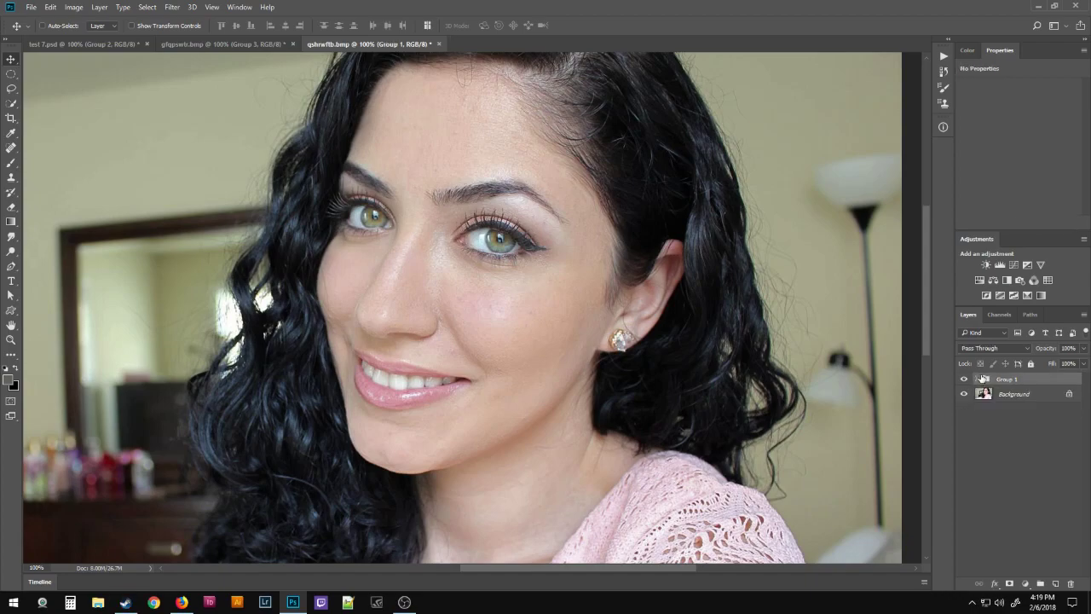
Stamp all visible layers into a new layer above Group 1
{"action": "key", "text": "ctrl+shift+alt+e"}
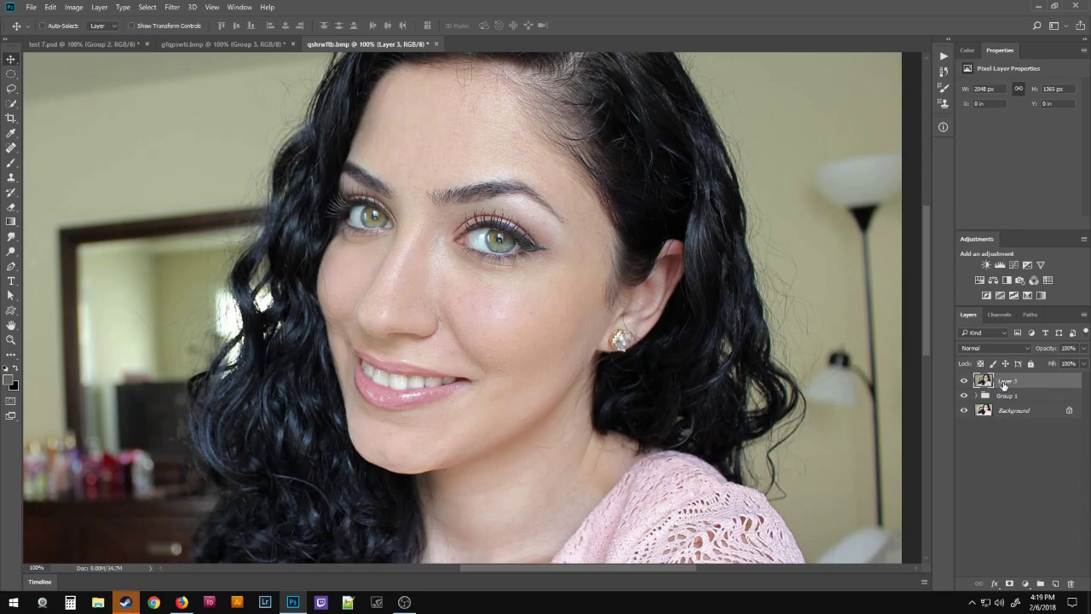
{"action": "left_click_drag", "start_coordinate": [531, 378], "coordinate": [516, 343]}
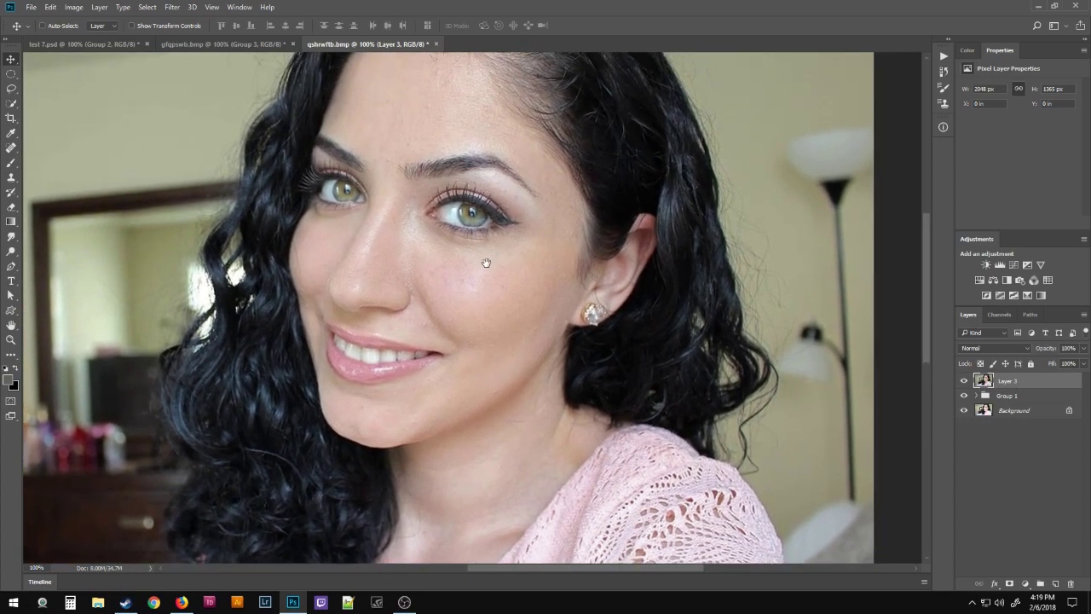
{"action": "left_click_drag", "start_coordinate": [486, 263], "coordinate": [482, 298]}
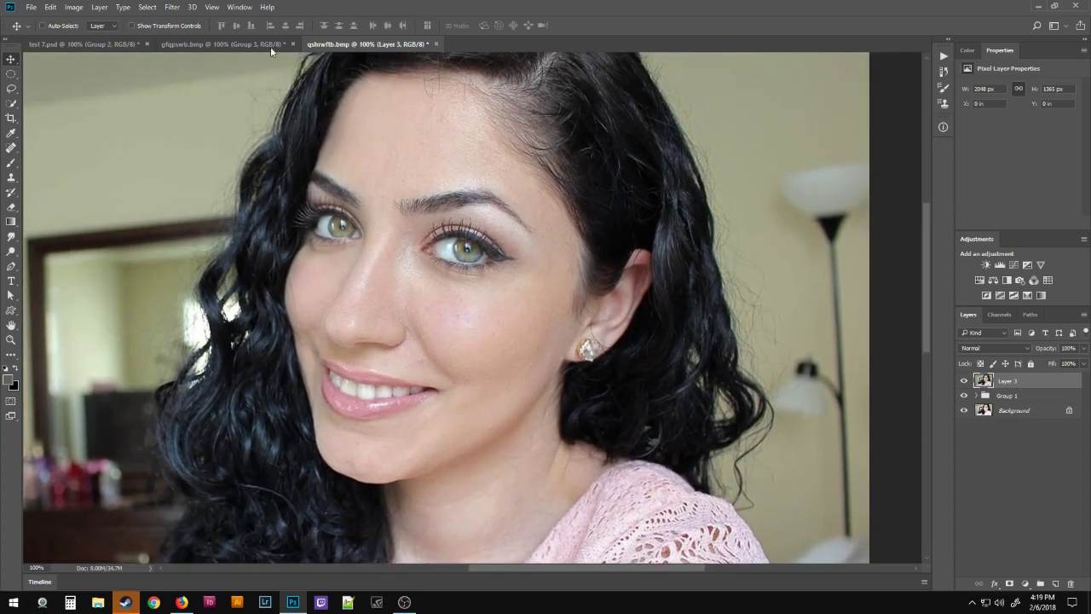
Examine the subgroups inside Group 3 of the other portrait document, collapse it and return to the curly-haired portrait
{"action": "left_click", "coordinate": [228, 41]}
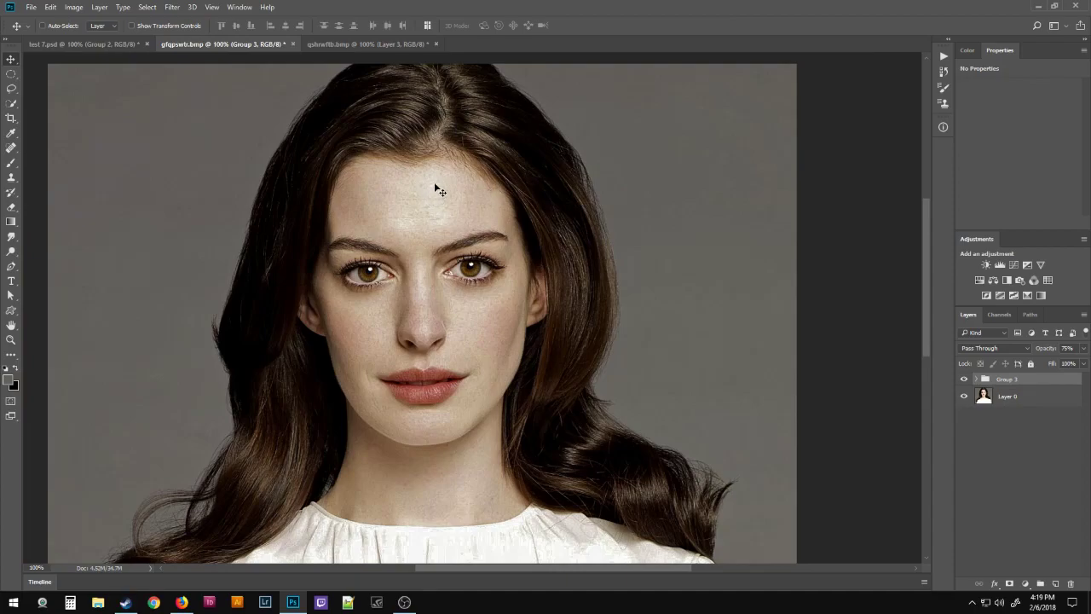
{"action": "left_click", "coordinate": [977, 378]}
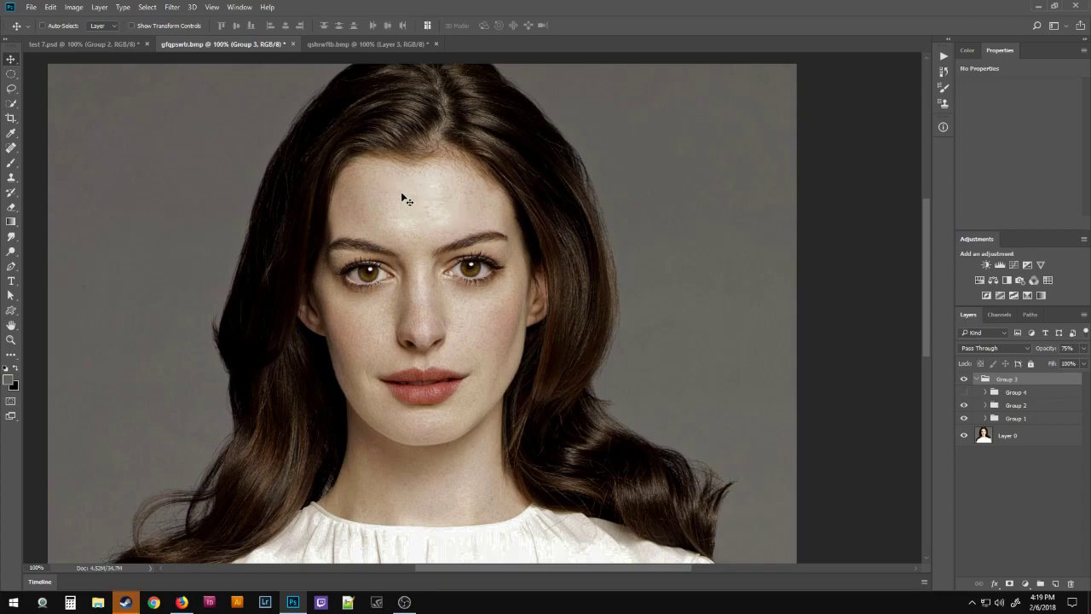
{"action": "left_click", "coordinate": [977, 378]}
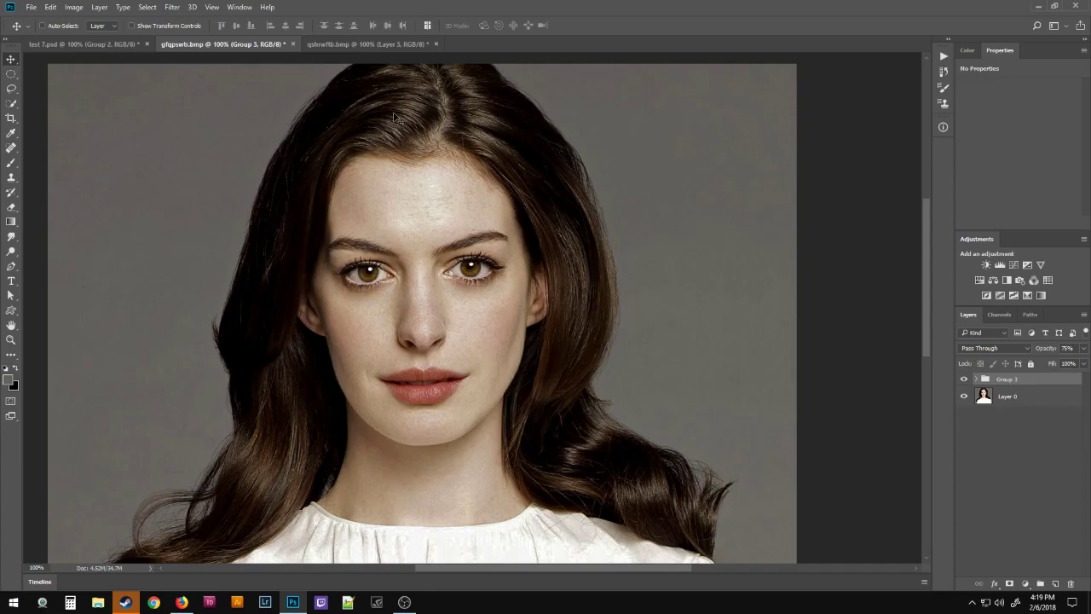
{"action": "left_click", "coordinate": [384, 43]}
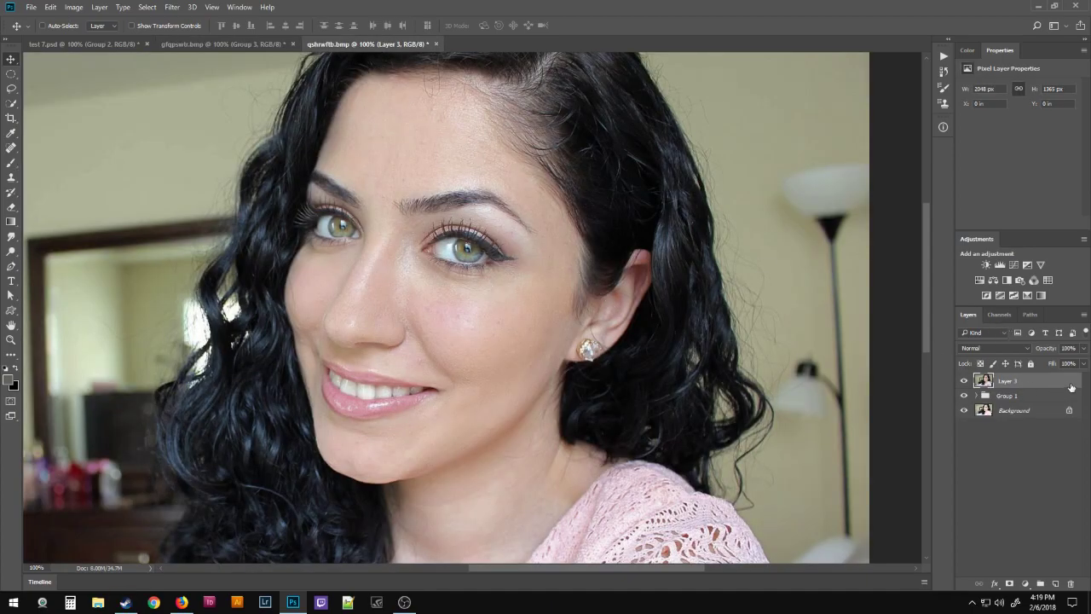
Place Layer 3 in a new group and convert the layer to a smart object
{"action": "left_click_drag", "start_coordinate": [1058, 381], "coordinate": [1039, 586]}
{"action": "left_click", "coordinate": [1015, 395]}
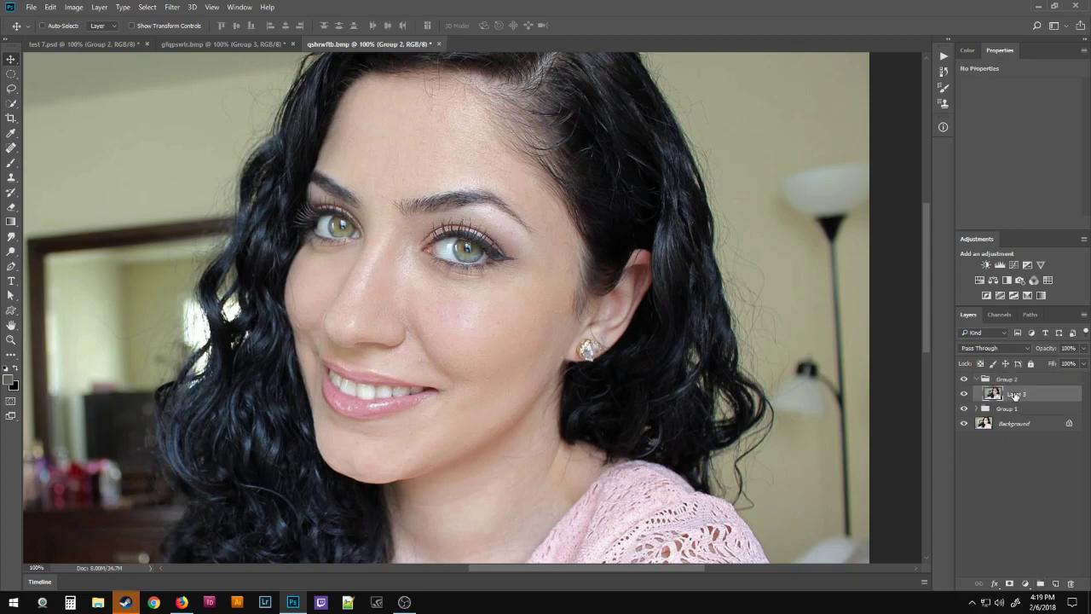
{"action": "key", "text": "ctrl+alt+shift+s"}
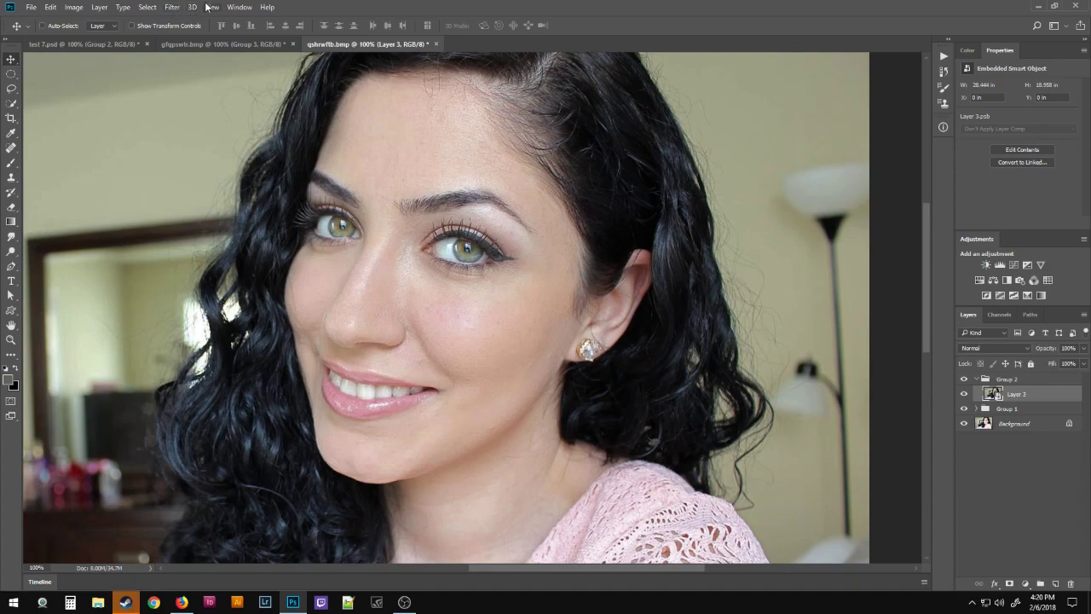
Apply an Unsharp Mask to Layer 3 with amount 100%, radius 1.0 pixels and threshold 0
{"action": "left_click", "coordinate": [178, 10]}
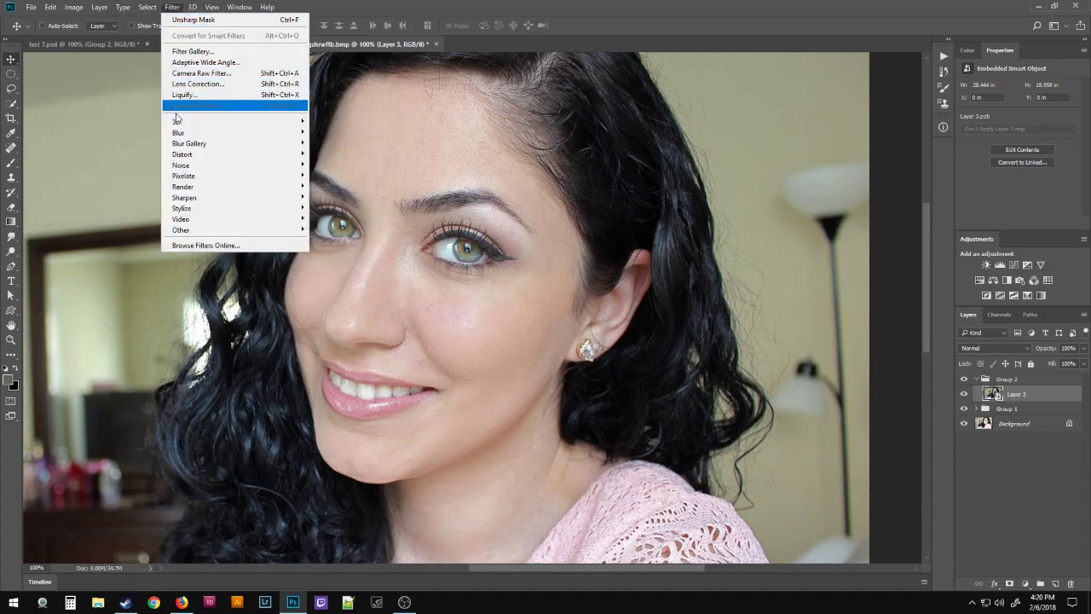
{"action": "mouse_move", "coordinate": [194, 201]}
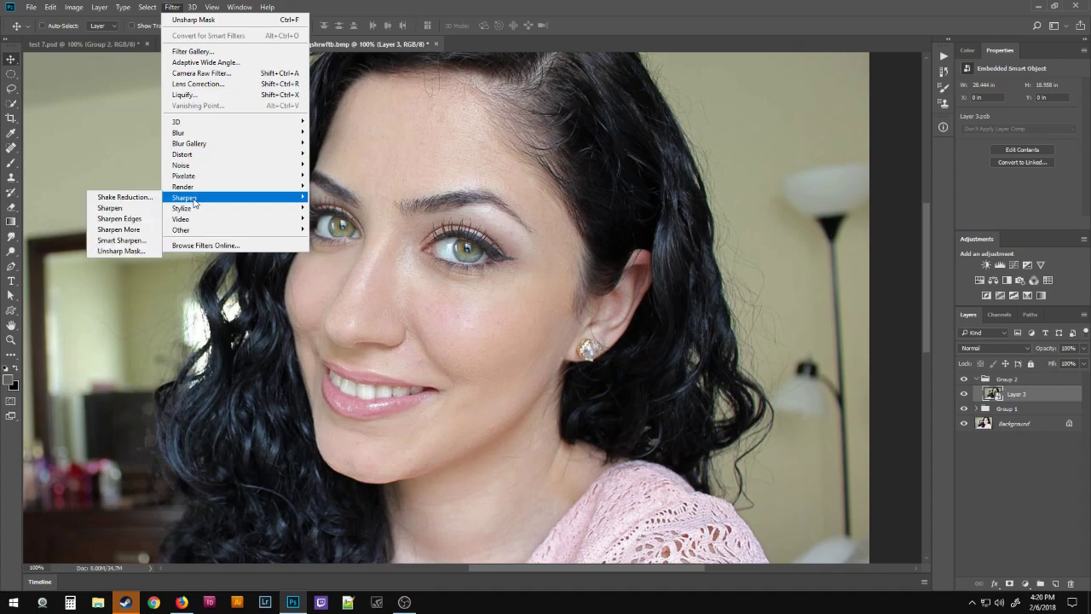
{"action": "left_click", "coordinate": [135, 253]}
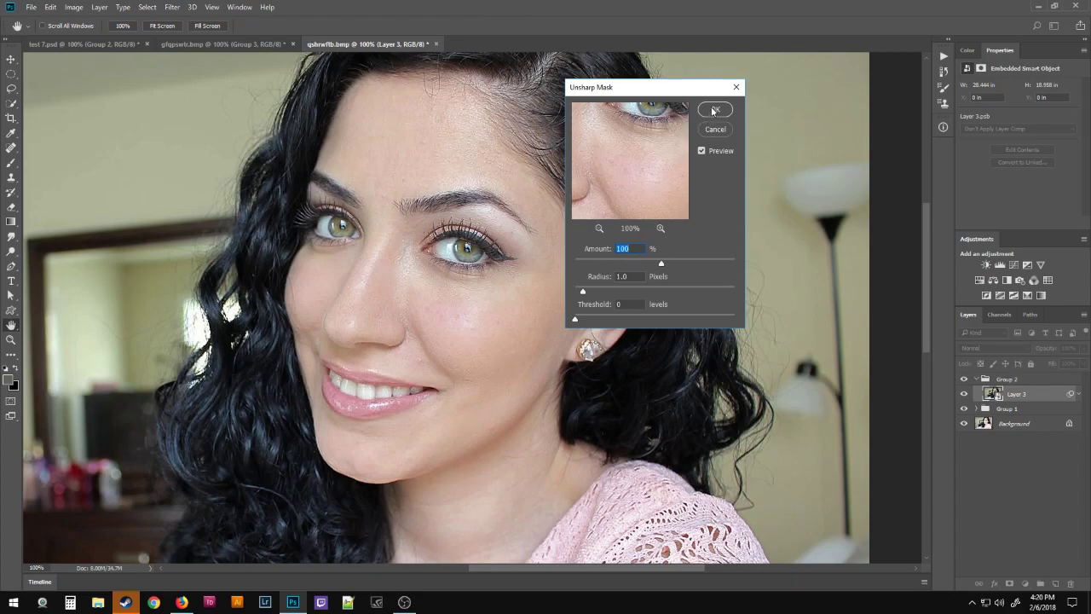
{"action": "left_click", "coordinate": [714, 111]}
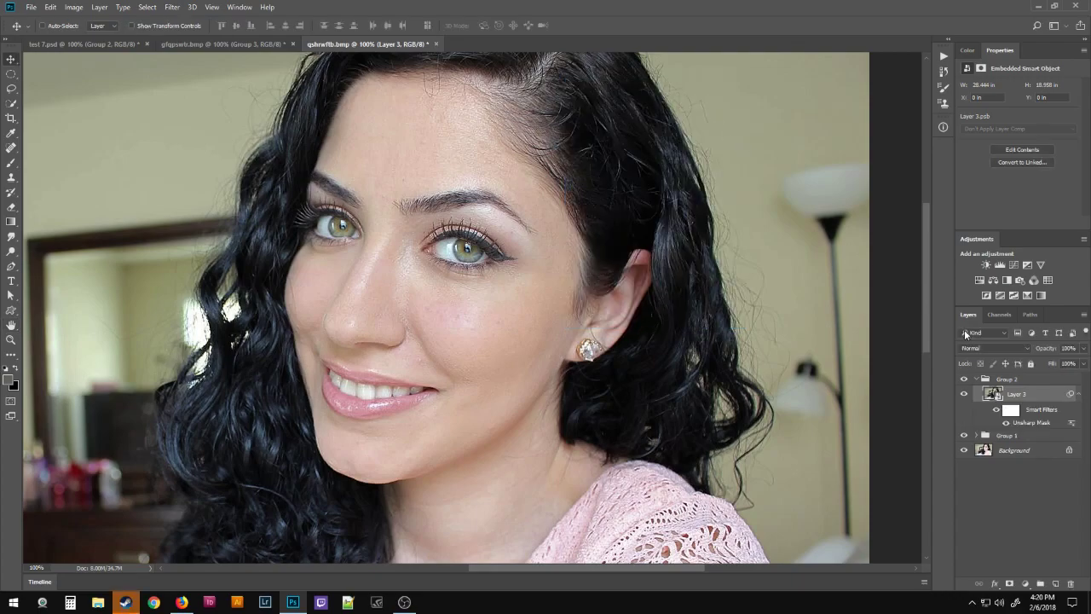
Duplicate Layer 3, rasterizing the copy and setting its blend mode to Soft Light
{"action": "key", "text": "ctrl+j"}
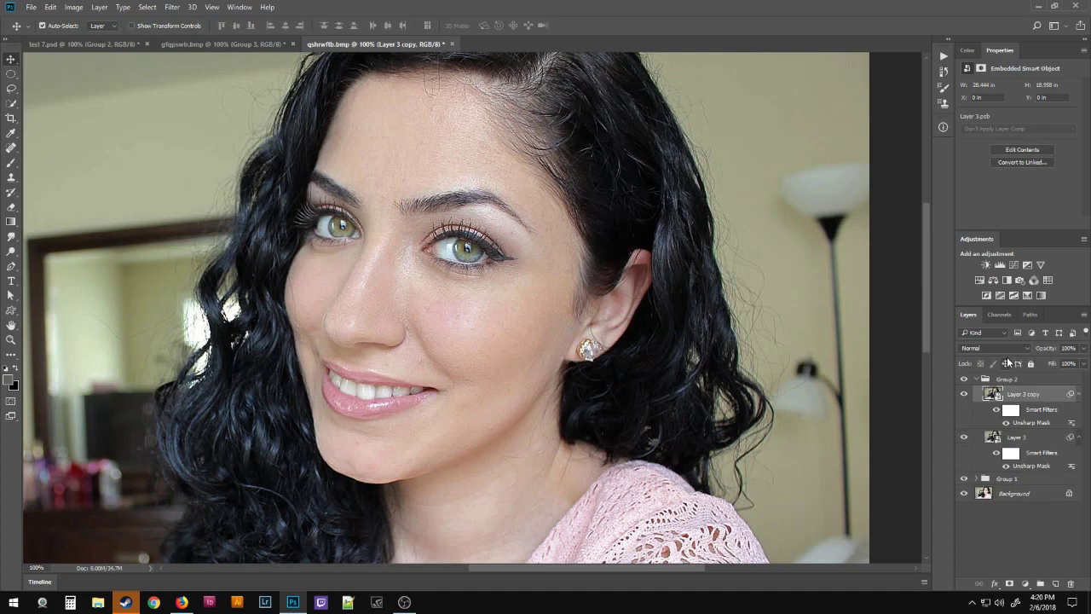
{"action": "right_click", "coordinate": [1025, 395]}
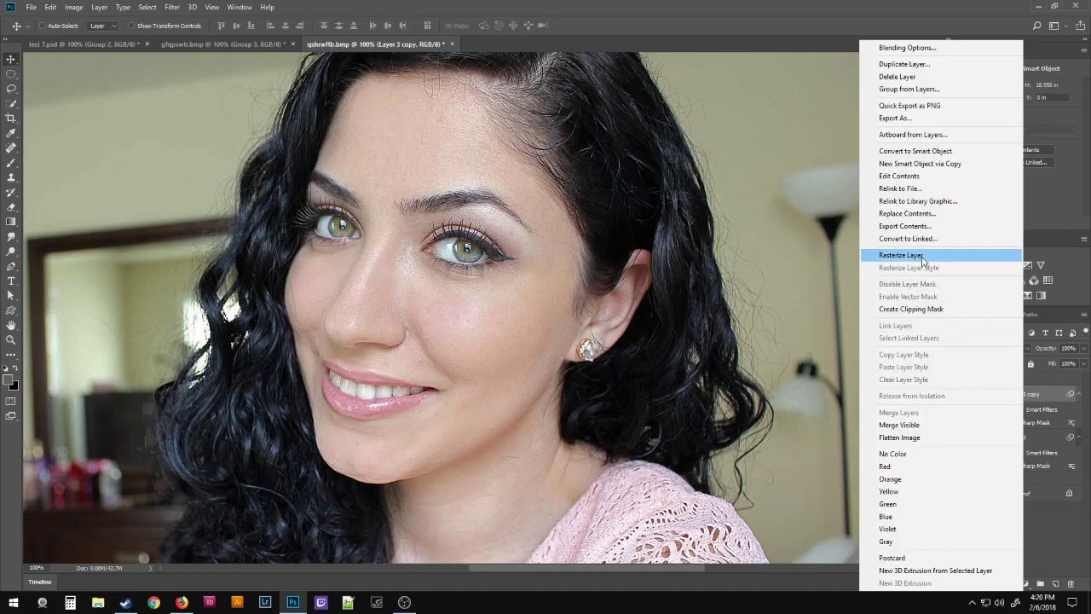
{"action": "left_click", "coordinate": [921, 258]}
{"action": "left_click", "coordinate": [1002, 346]}
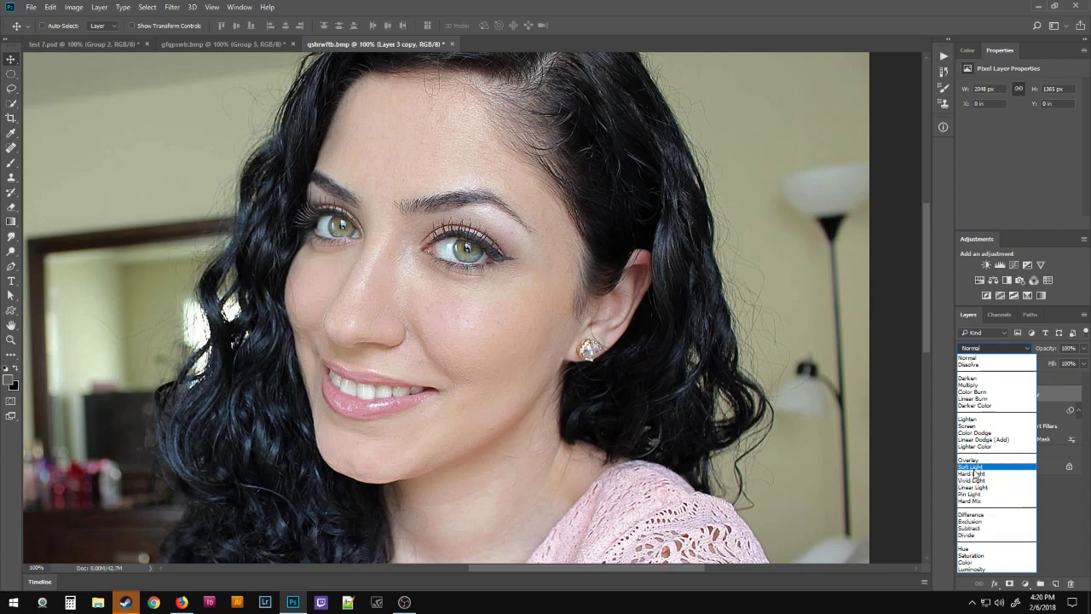
{"action": "left_click", "coordinate": [972, 466]}
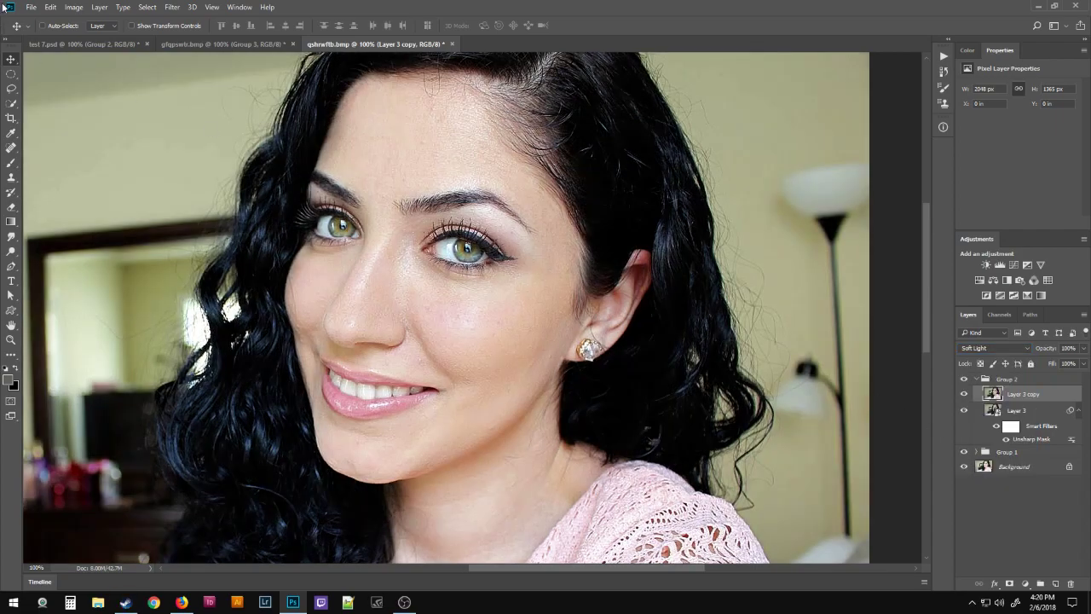
Apply a High Pass filter with a 1.5-pixel radius to Layer 3 copy and collapse Layer 3's smart filter list
{"action": "left_click", "coordinate": [171, 7]}
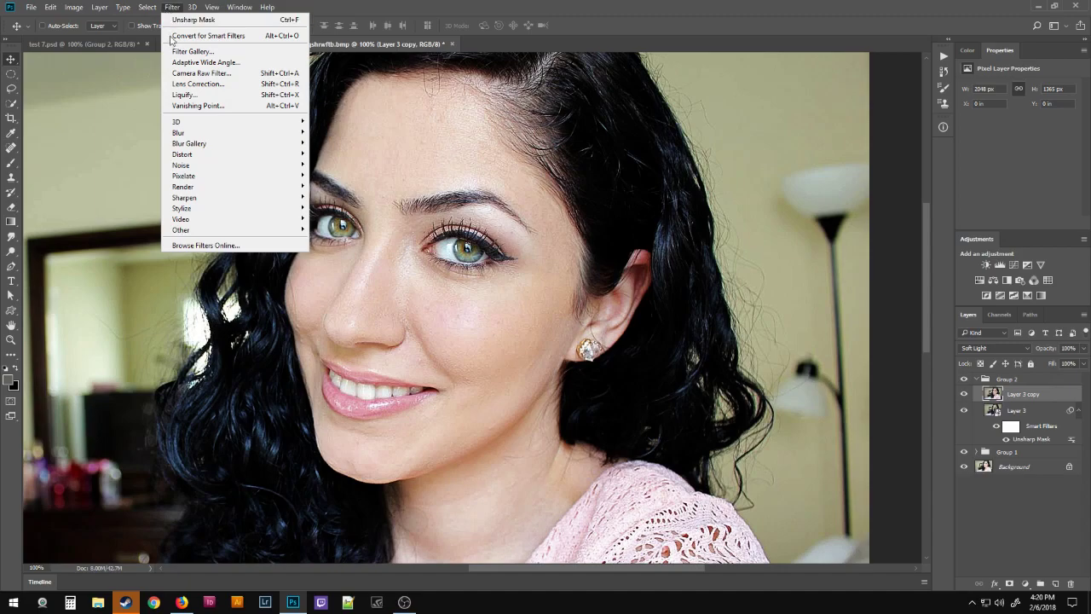
{"action": "mouse_move", "coordinate": [174, 230]}
{"action": "left_click", "coordinate": [134, 240]}
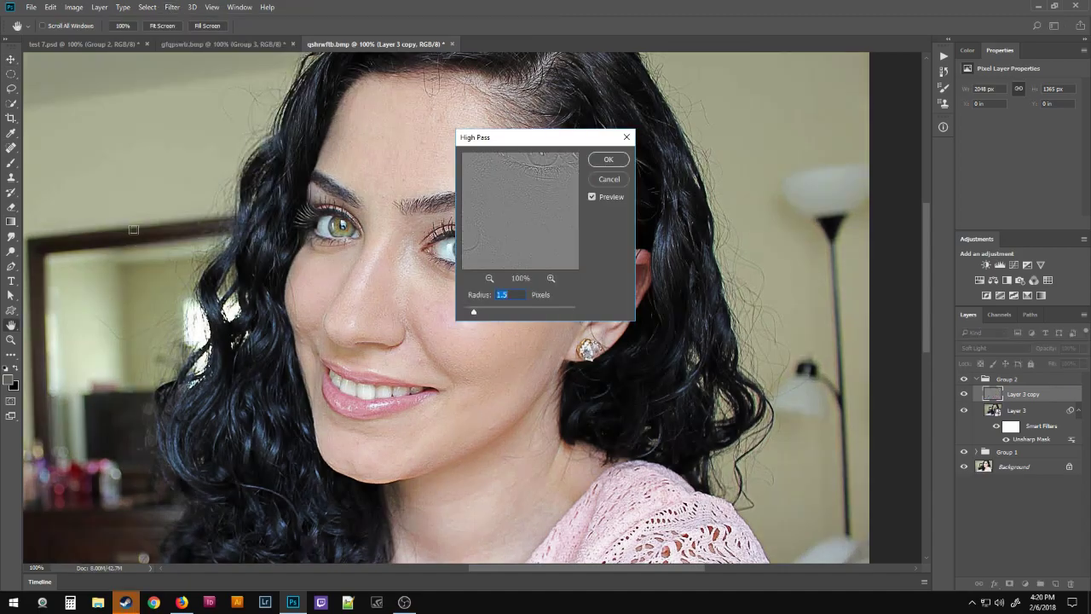
{"action": "left_click", "coordinate": [603, 160]}
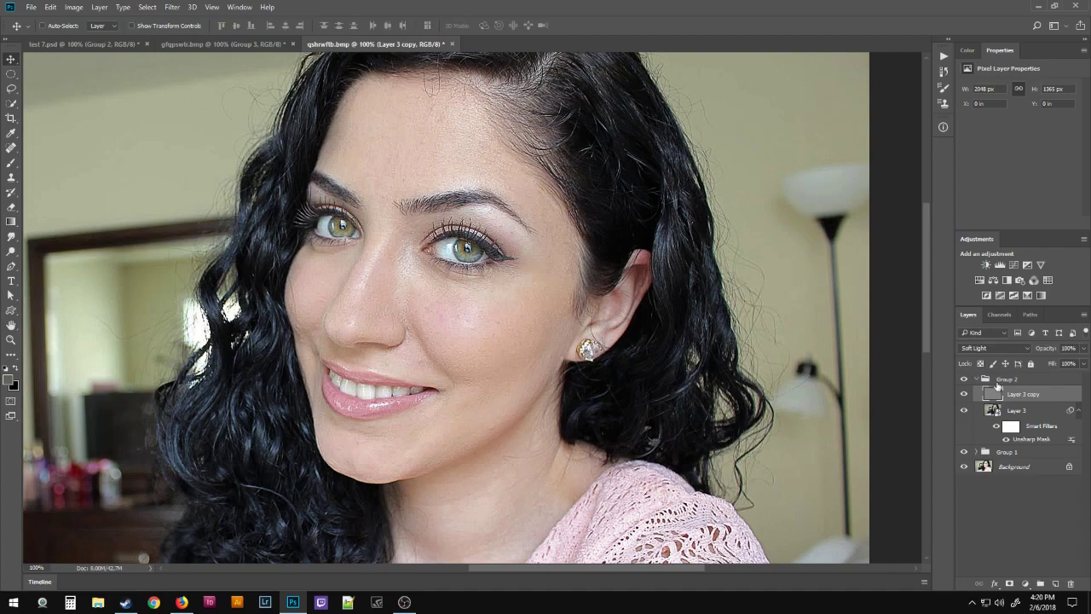
{"action": "left_click", "coordinate": [1077, 411]}
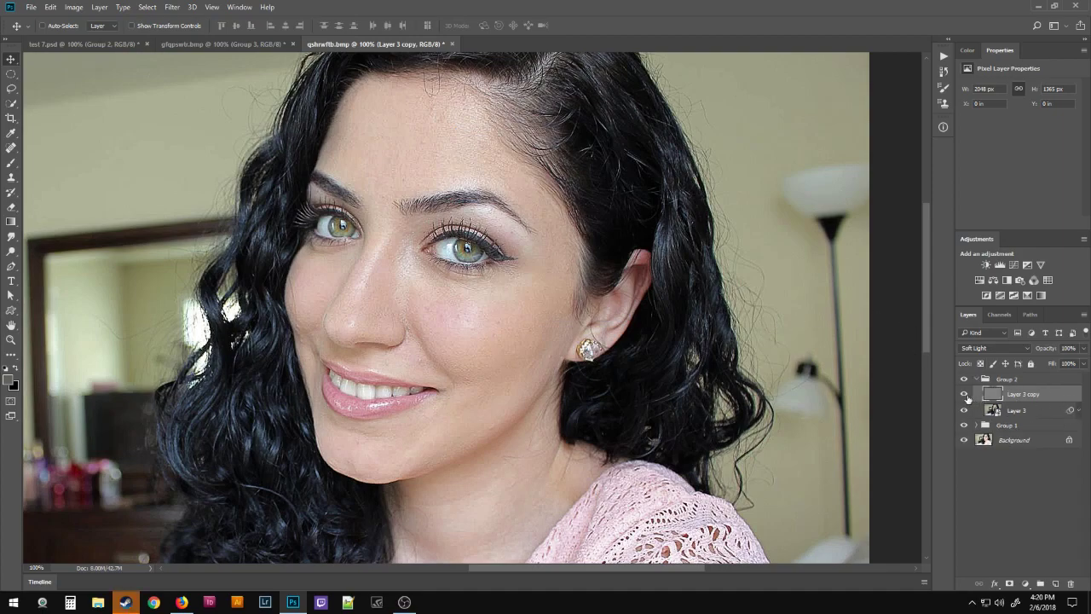
Compare the portrait with and without the High Pass layer, leaving it visible
{"action": "left_click", "coordinate": [965, 394]}
{"action": "left_click", "coordinate": [965, 394]}
{"action": "left_click", "coordinate": [964, 395]}
{"action": "left_click", "coordinate": [964, 394]}
{"action": "left_click", "coordinate": [964, 395]}
{"action": "left_click", "coordinate": [965, 395]}
Set Group 2's opacity to 80% and nest Groups 1 and 2 in a new group with 80% opacity
{"action": "left_click", "coordinate": [975, 378]}
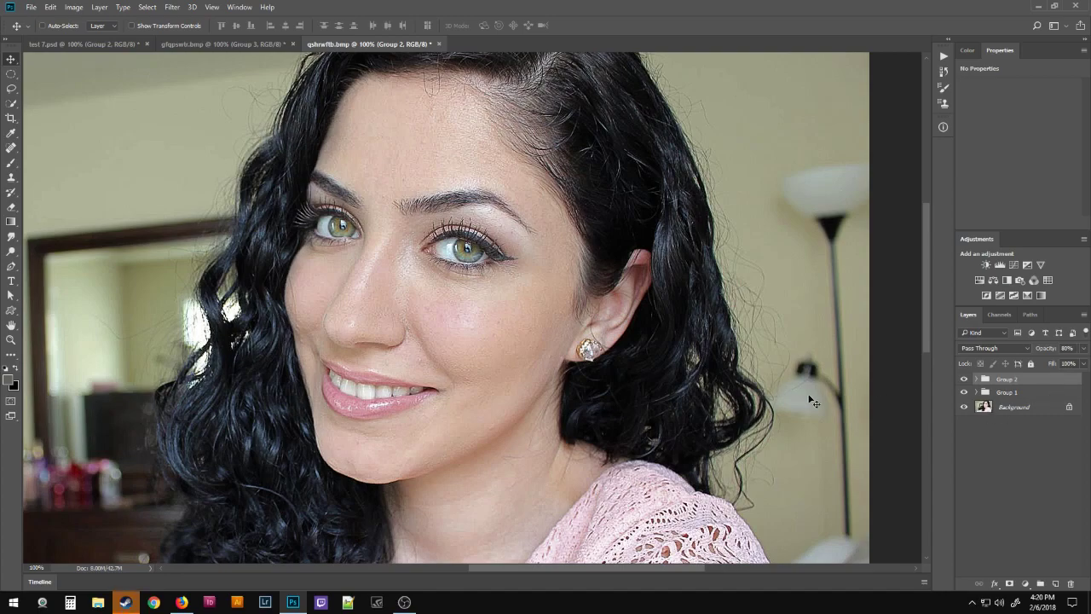
{"action": "left_click", "coordinate": [1000, 394], "text": "shift"}
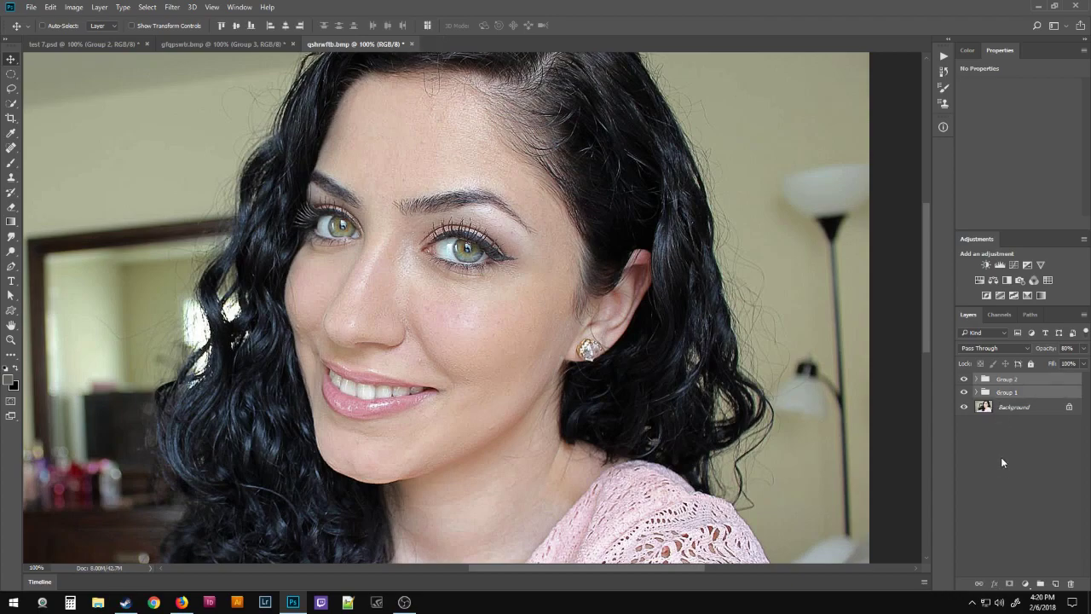
{"action": "left_click", "coordinate": [1040, 584]}
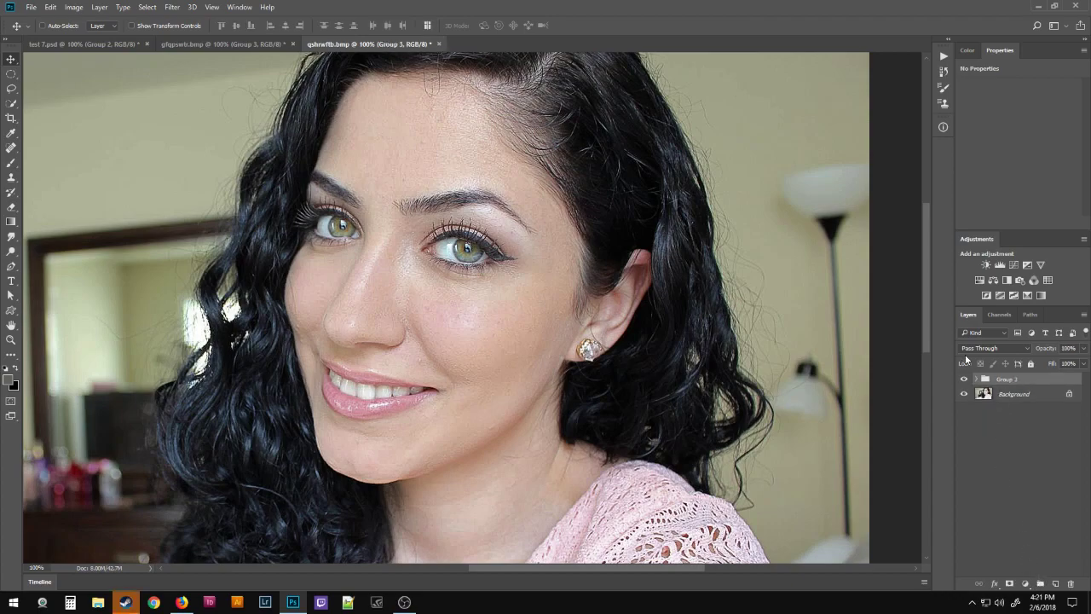
{"action": "key", "text": "7"}
{"action": "key", "text": "5"}
Compare the face close up with and without Group 3, leaving the group visible
{"action": "left_click", "coordinate": [966, 379]}
{"action": "left_click", "coordinate": [966, 378]}
{"action": "left_click", "coordinate": [966, 379]}
{"action": "left_click", "coordinate": [966, 378]}
{"action": "left_click", "coordinate": [965, 379]}
{"action": "left_click", "coordinate": [966, 378]}
{"action": "left_click", "coordinate": [965, 379]}
{"action": "left_click", "coordinate": [965, 378]}
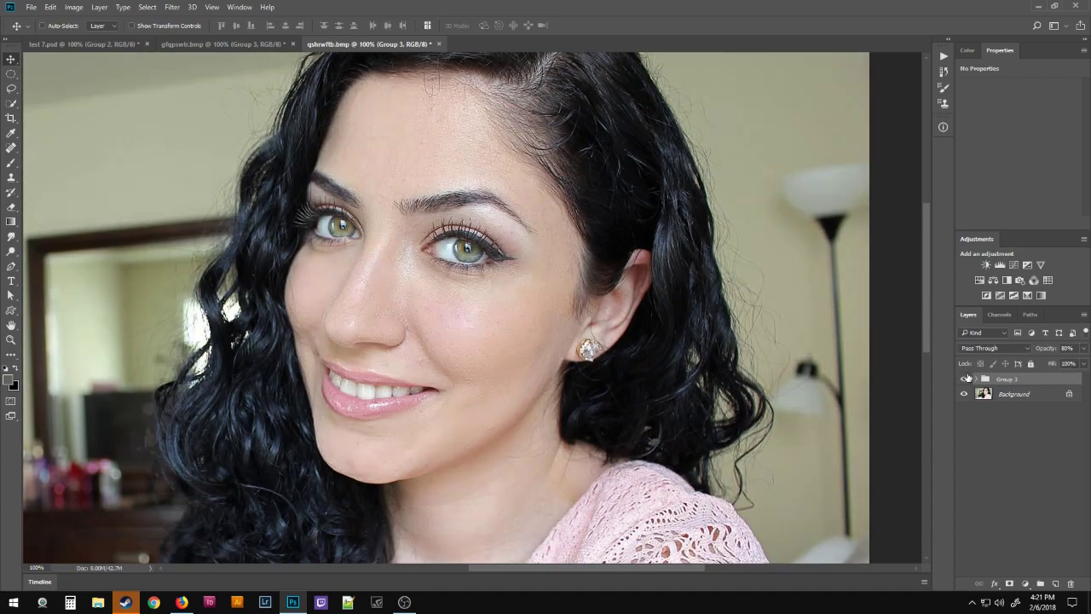
{"action": "left_click", "coordinate": [965, 379]}
{"action": "left_click", "coordinate": [966, 379]}
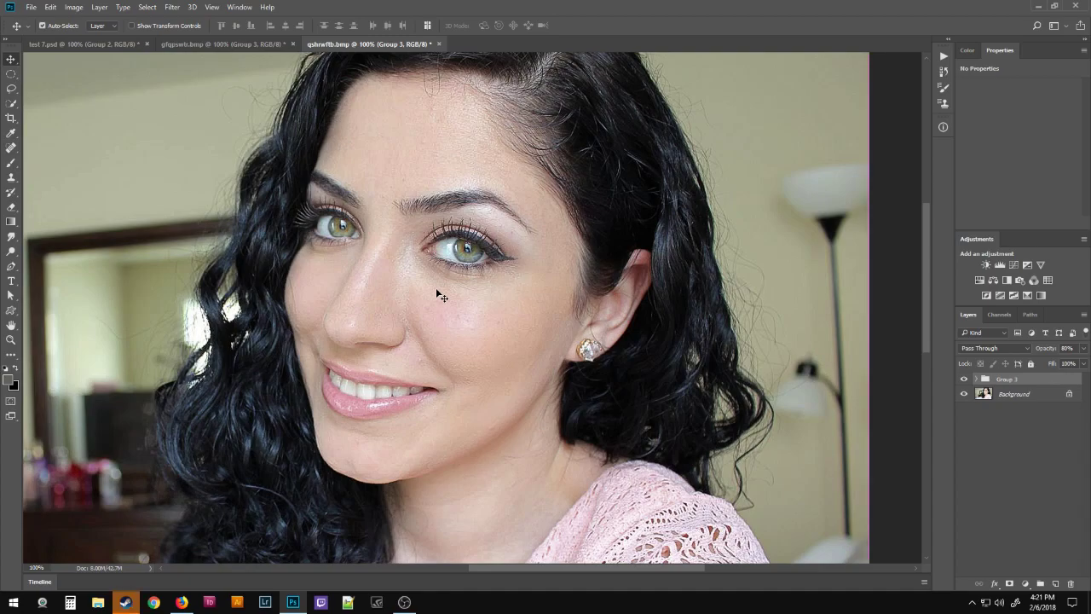
Fit the whole portrait in view and compare it with and without Group 3, leaving the group visible
{"action": "key", "text": "ctrl+plus"}
{"action": "key", "text": "ctrl+minus"}
{"action": "key", "text": "ctrl+minus"}
{"action": "key", "text": "ctrl+minus"}
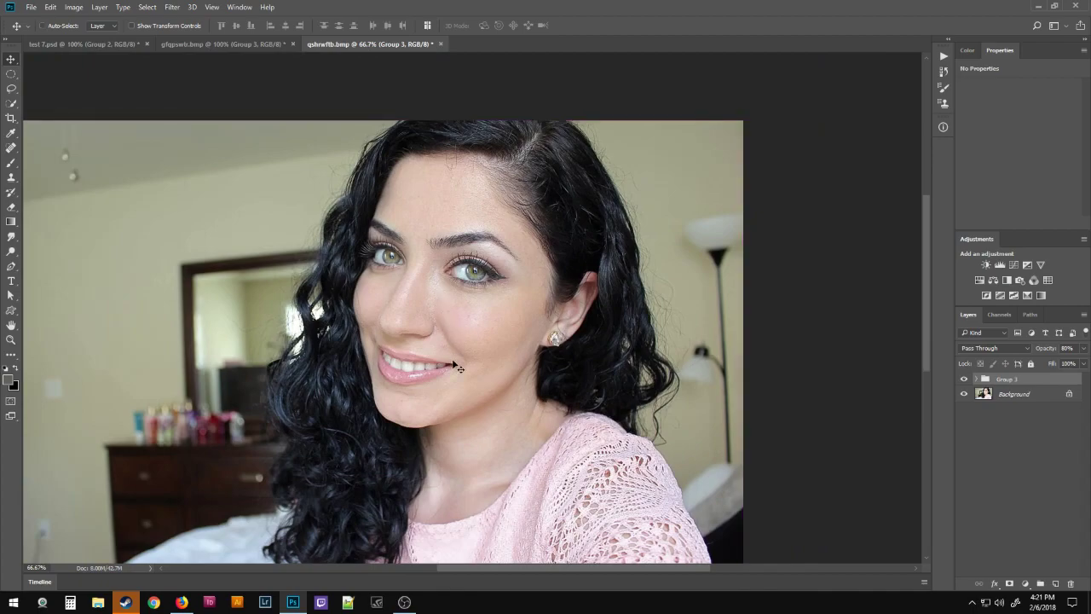
{"action": "left_click_drag", "start_coordinate": [469, 455], "coordinate": [504, 349]}
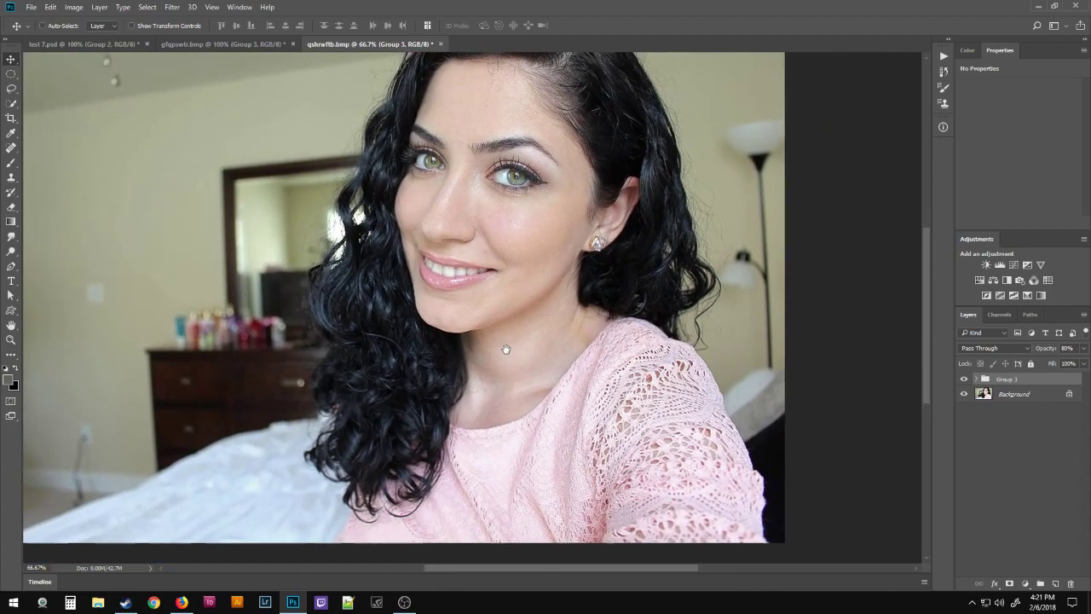
{"action": "key", "text": "ctrl+0"}
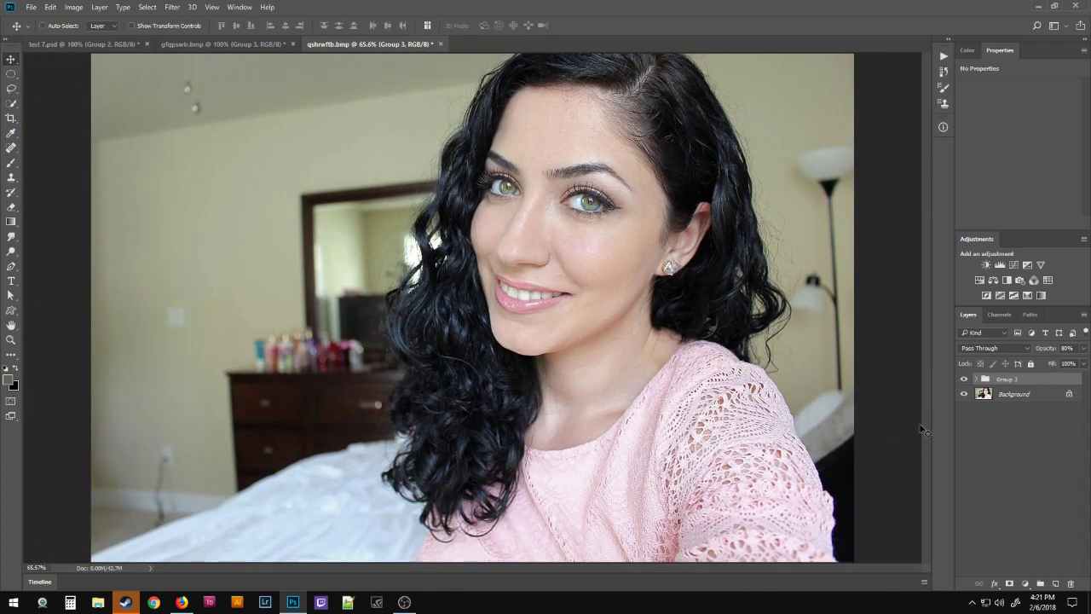
{"action": "left_click", "coordinate": [965, 380]}
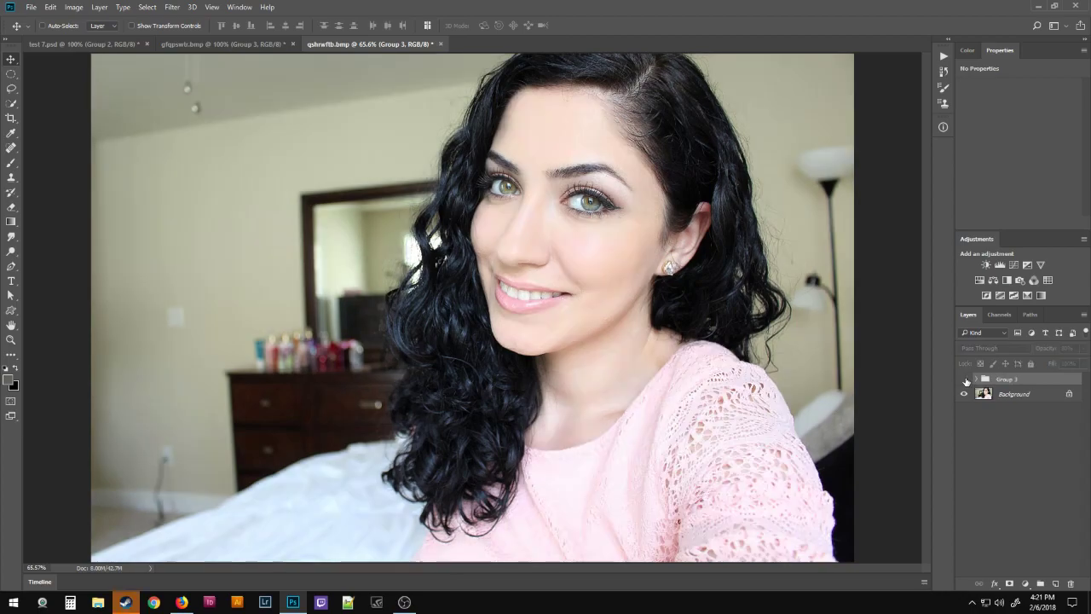
{"action": "left_click", "coordinate": [965, 380]}
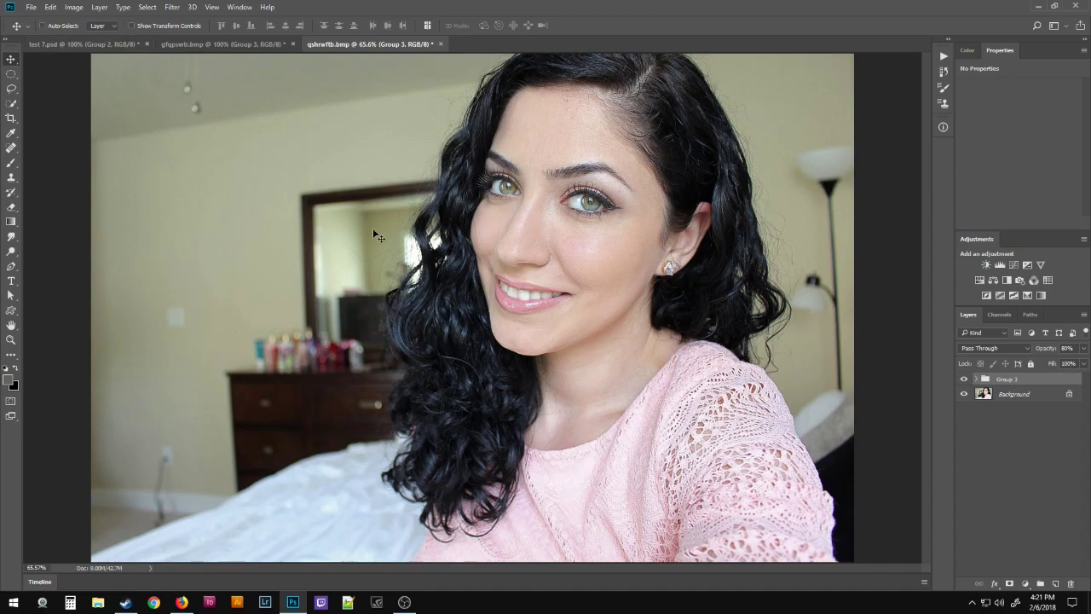
{"action": "left_click", "coordinate": [965, 379]}
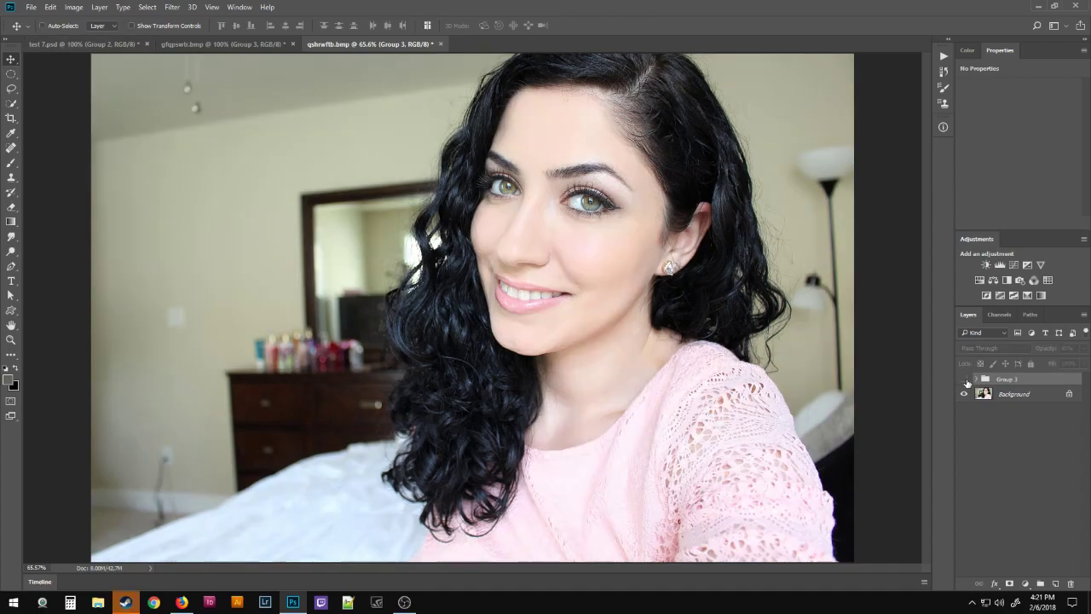
{"action": "left_click", "coordinate": [964, 379]}
{"action": "left_click", "coordinate": [965, 379]}
{"action": "left_click", "coordinate": [965, 379]}
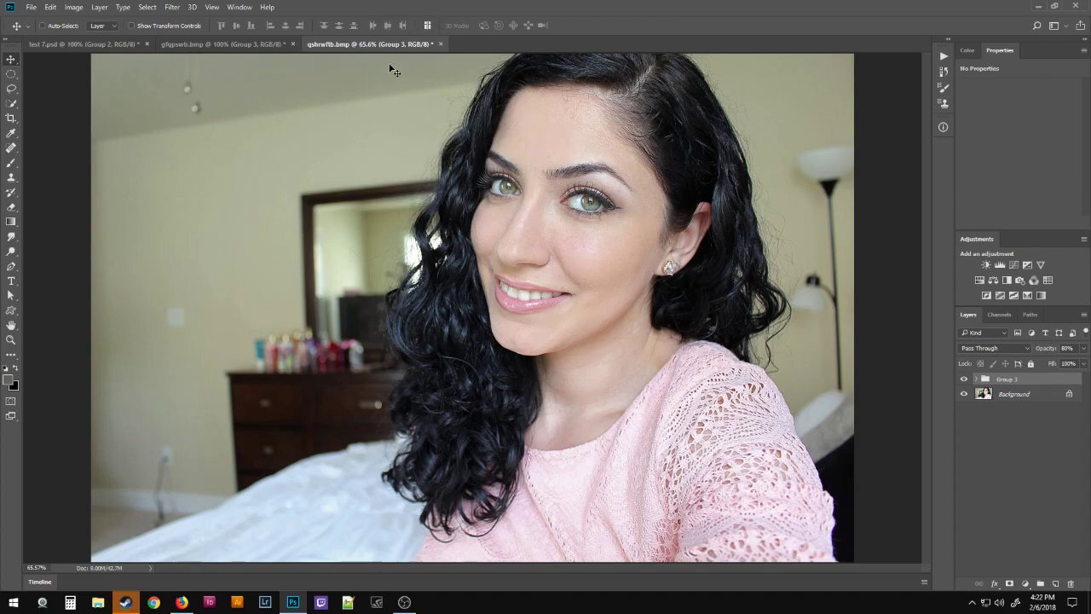
{"action": "left_click", "coordinate": [964, 379]}
{"action": "left_click", "coordinate": [964, 379]}
{"action": "left_click", "coordinate": [965, 381]}
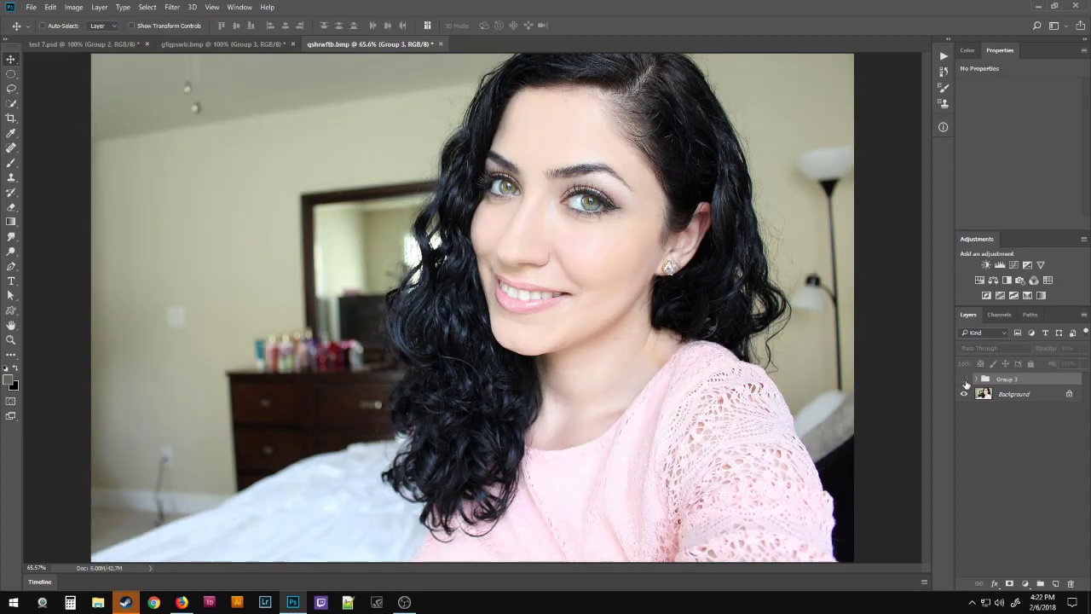
{"action": "left_click", "coordinate": [964, 380]}
{"action": "left_click", "coordinate": [965, 380]}
{"action": "left_click", "coordinate": [964, 378]}
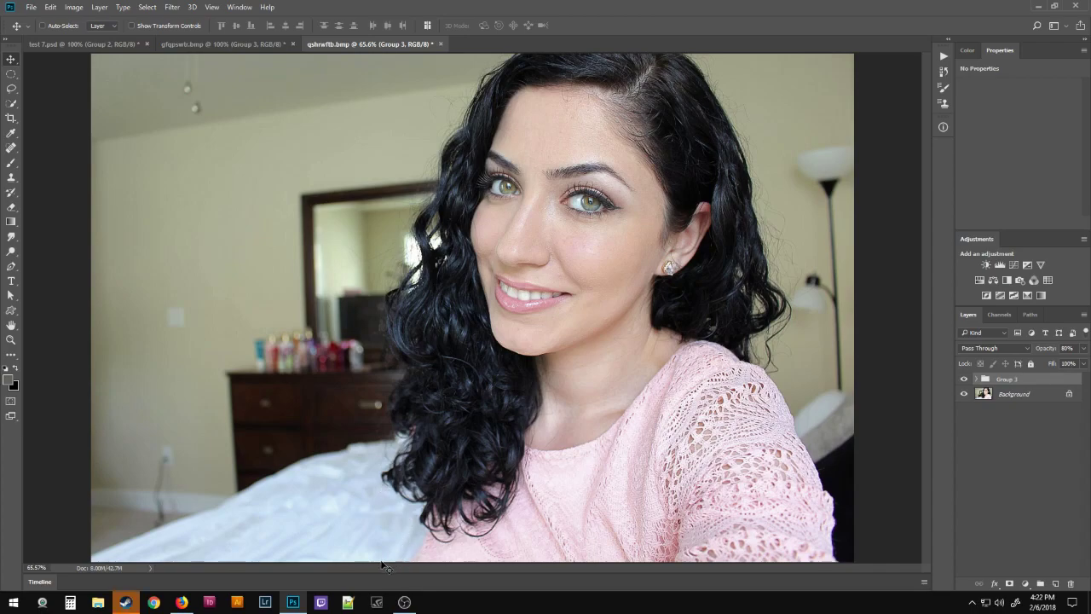
{"action": "left_click", "coordinate": [964, 380]}
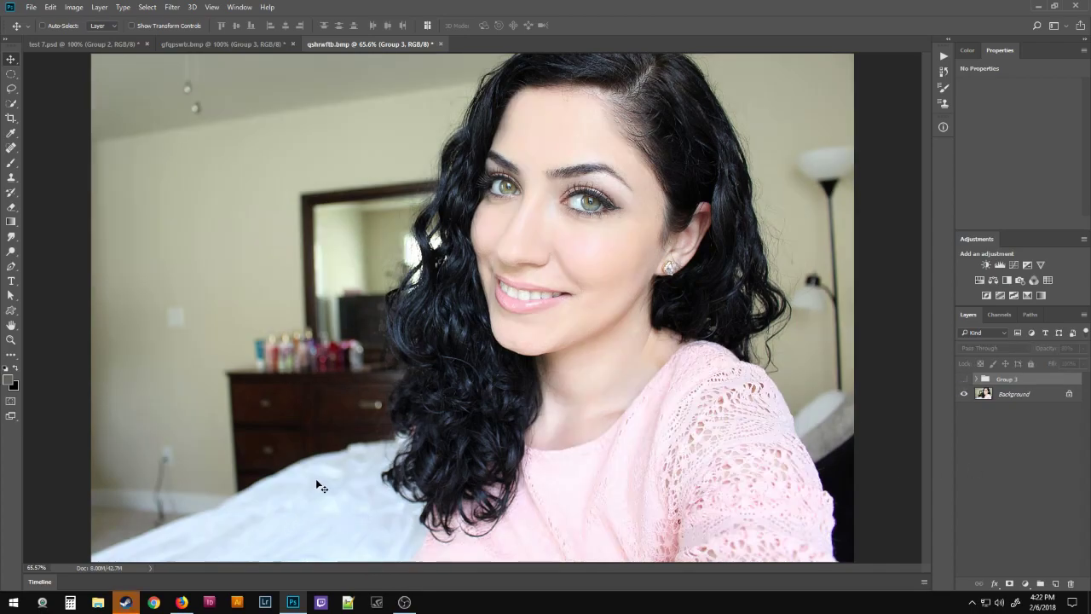
{"action": "left_click", "coordinate": [964, 380]}
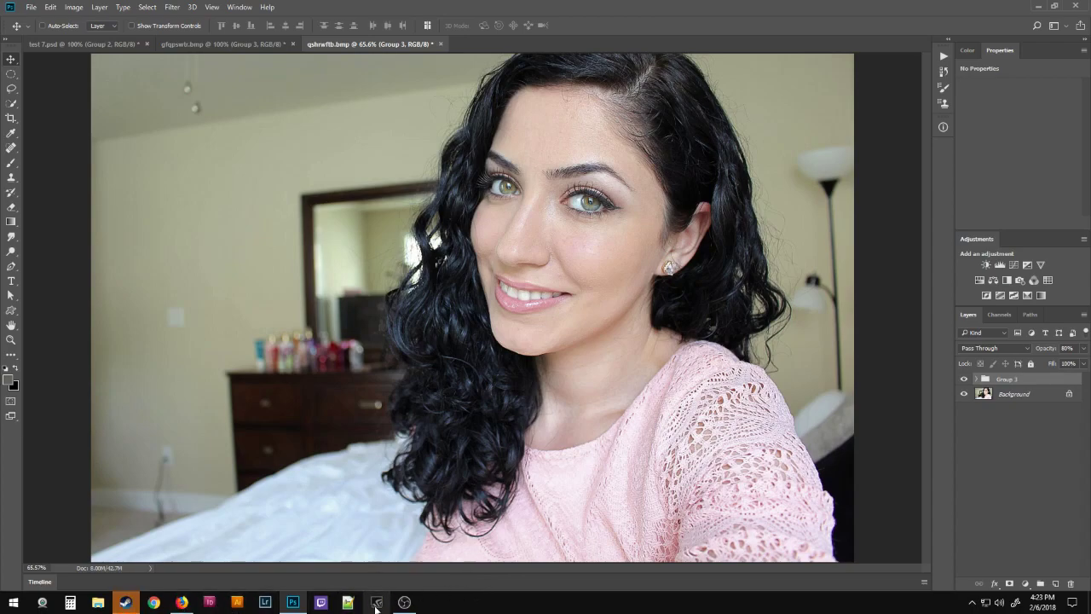
{"action": "mouse_move", "coordinate": [404, 601]}
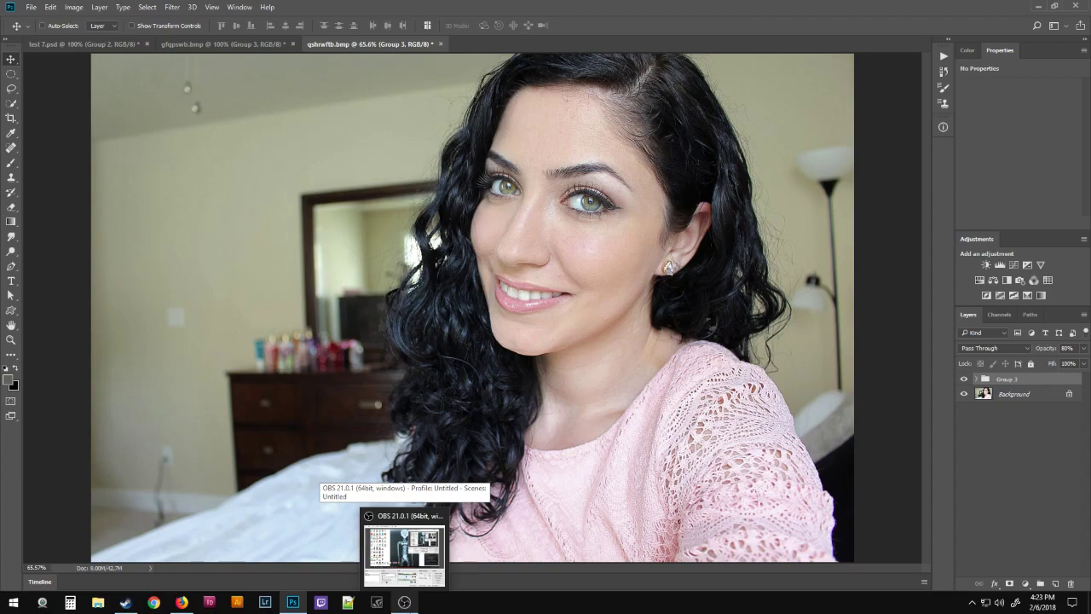
{"action": "left_click", "coordinate": [405, 601]}
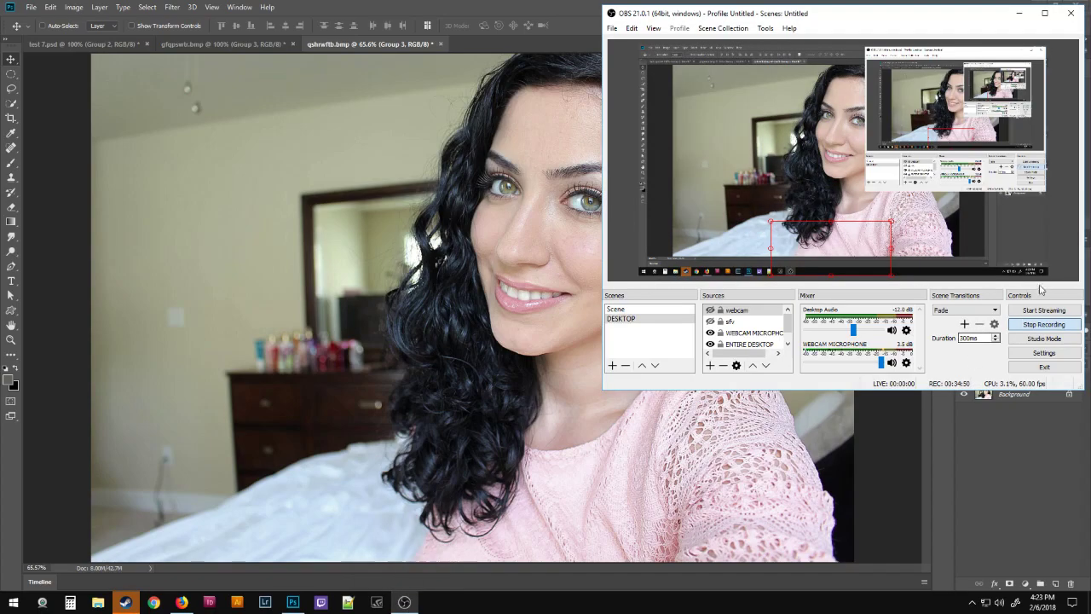